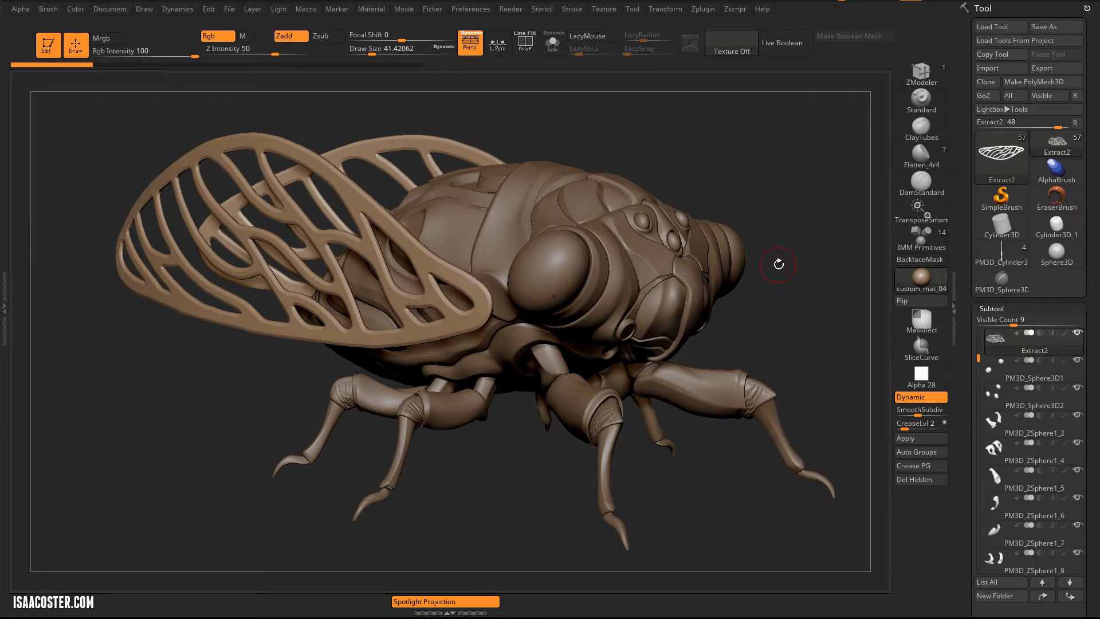
Make PM3D_Cylinder3D_1 active, solo and frame it, and toggle PolyF wireframe while rotating around it.
left_click_drag(706, 122, 789, 175)
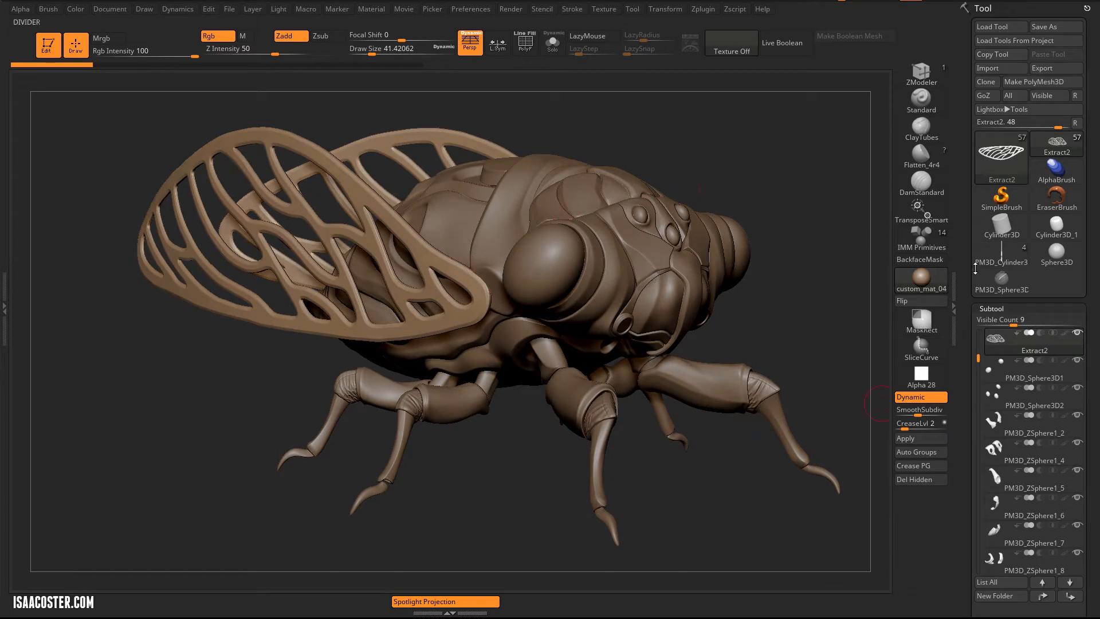
left_click(1006, 252)
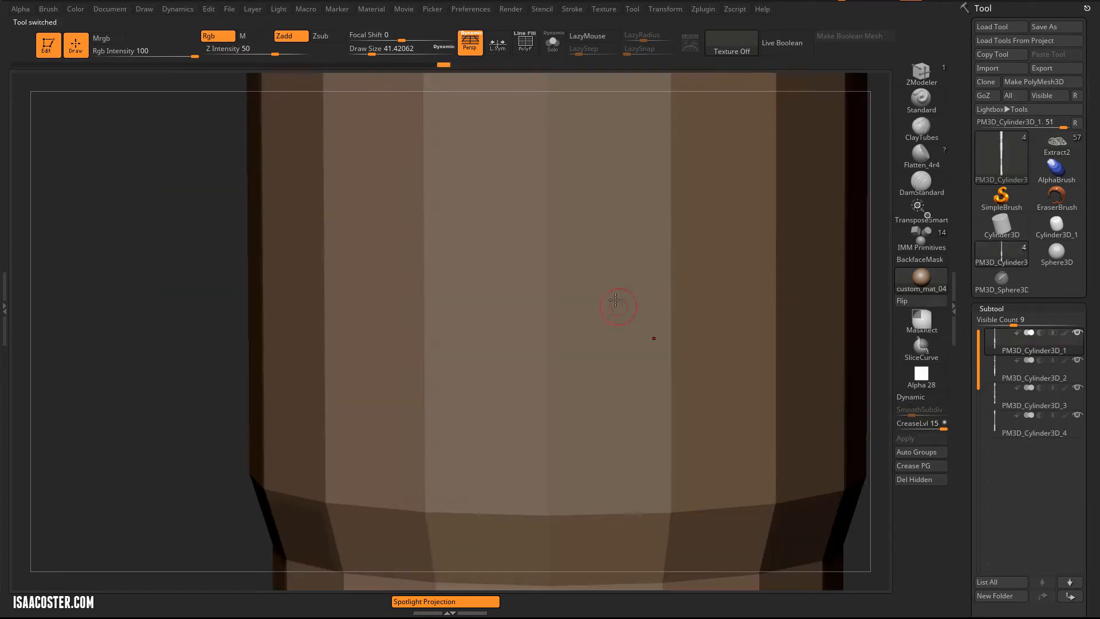
key("f")
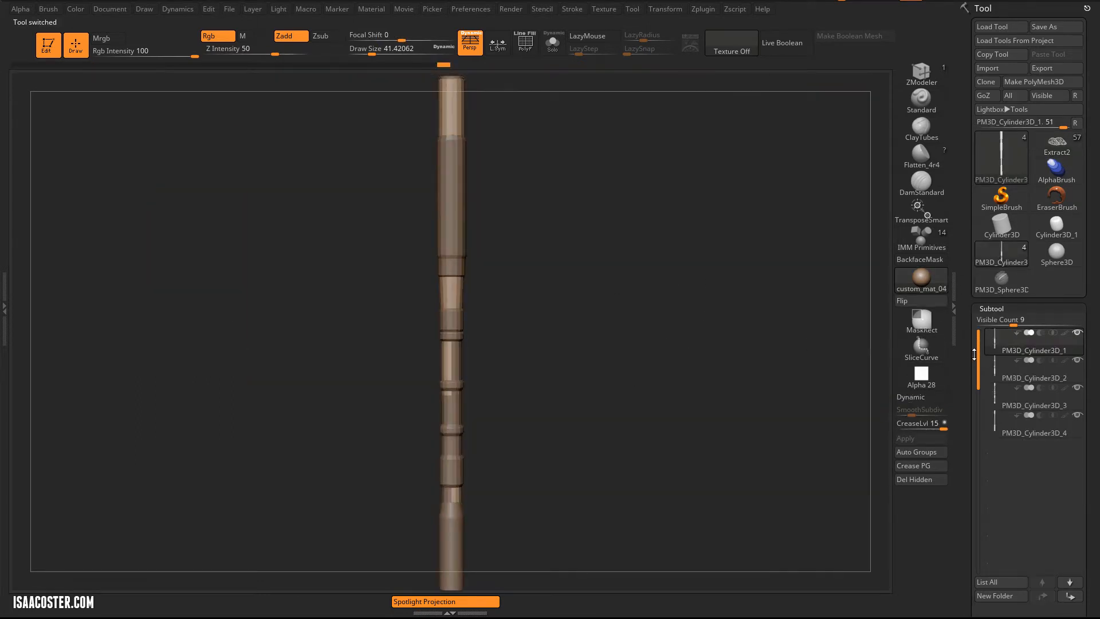
left_click(551, 44)
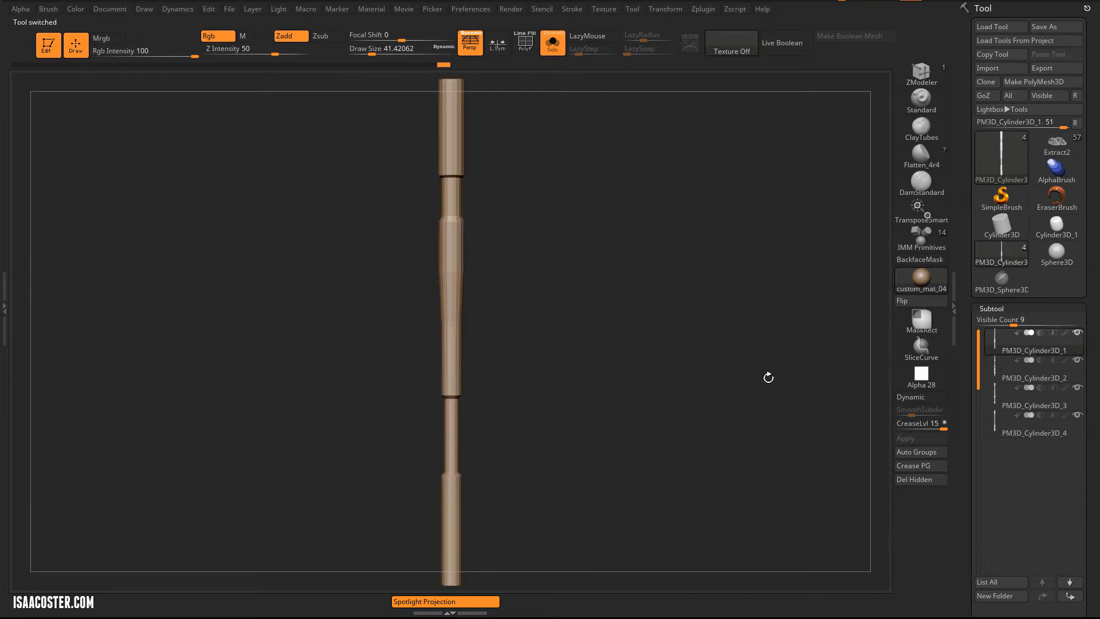
key("f")
key("shift+f")
mouse_move(570, 310)
right_mouse_down()
mouse_move(544, 347)
mouse_move(550, 281)
mouse_move(540, 396)
mouse_move(546, 341)
mouse_move(524, 242)
right_mouse_up()
key("shift+f")
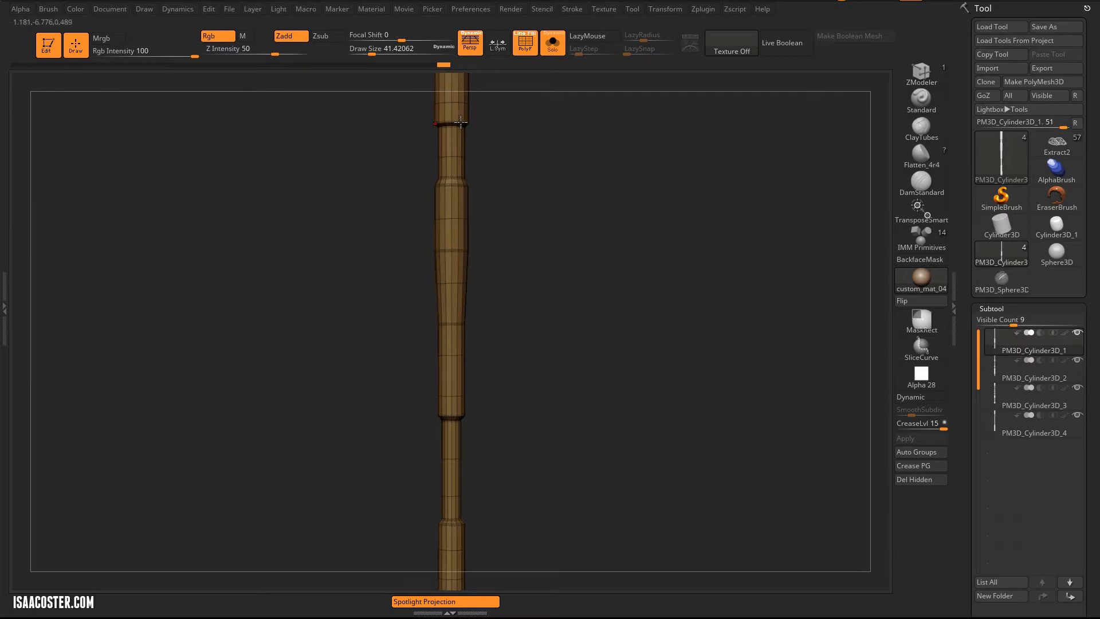
mouse_move(551, 315)
right_mouse_down()
mouse_move(550, 258)
mouse_move(663, 286)
mouse_move(662, 355)
right_mouse_up()
left_click(920, 348)
left_click(928, 349)
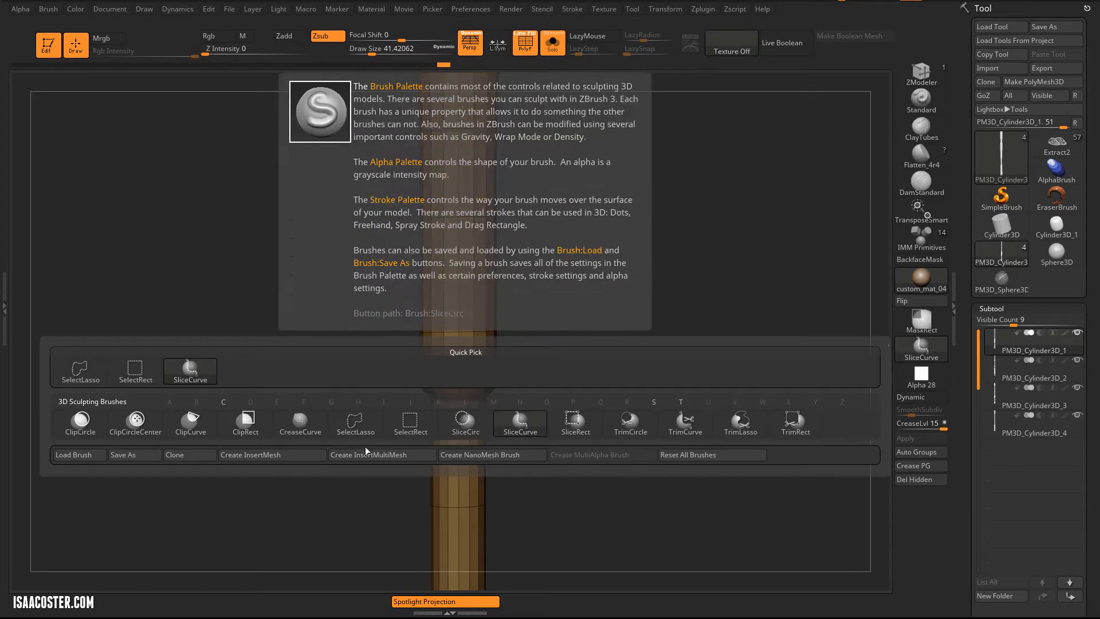
left_click(521, 423)
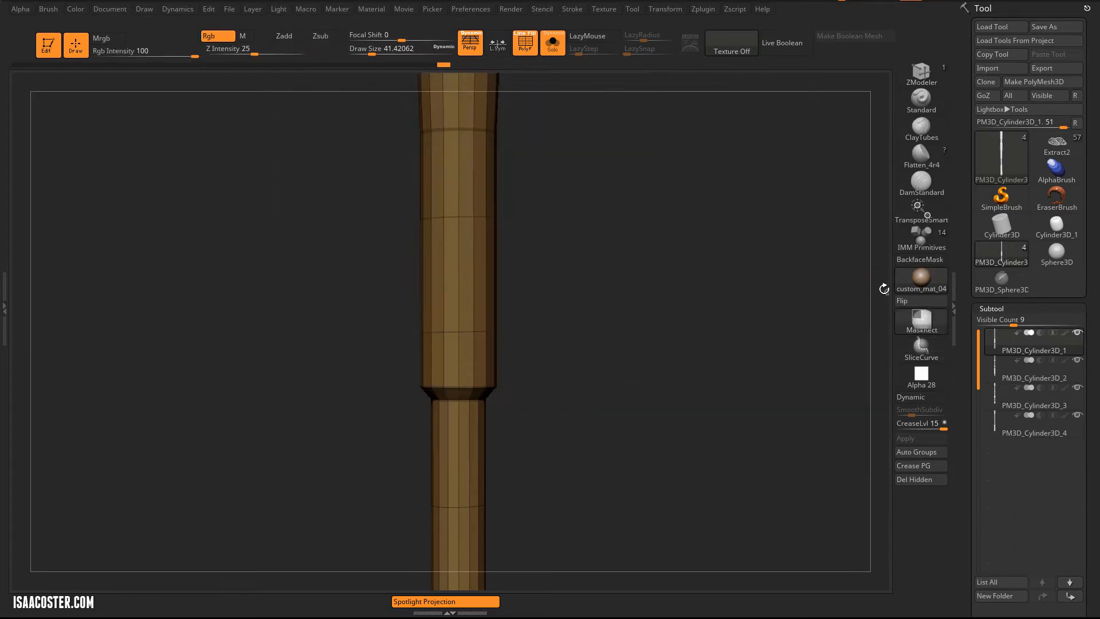
left_click(922, 347)
left_click(526, 293)
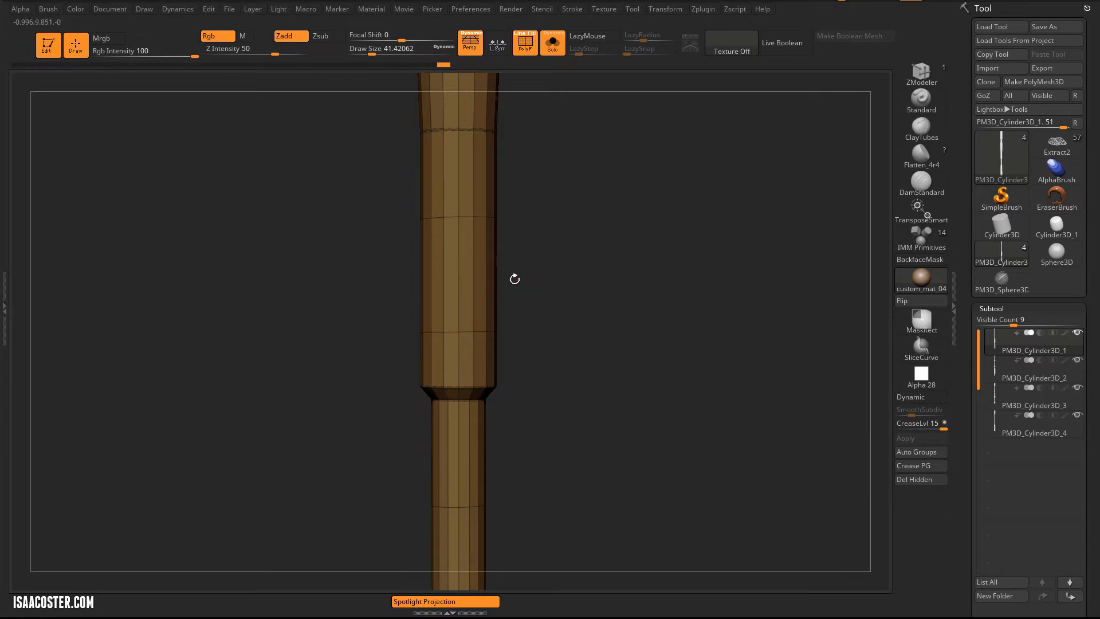
left_click_drag(593, 278, 198, 277, "ctrl+shift")
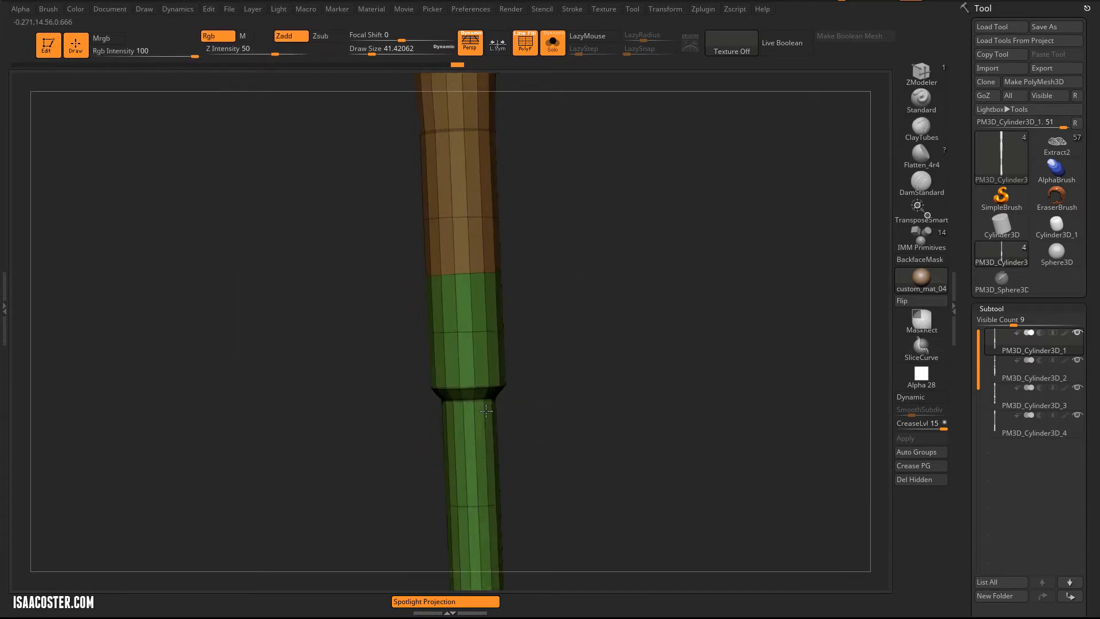
left_click_drag(516, 412, 559, 425)
key("ctrl+z")
left_click_drag(524, 293, 555, 303)
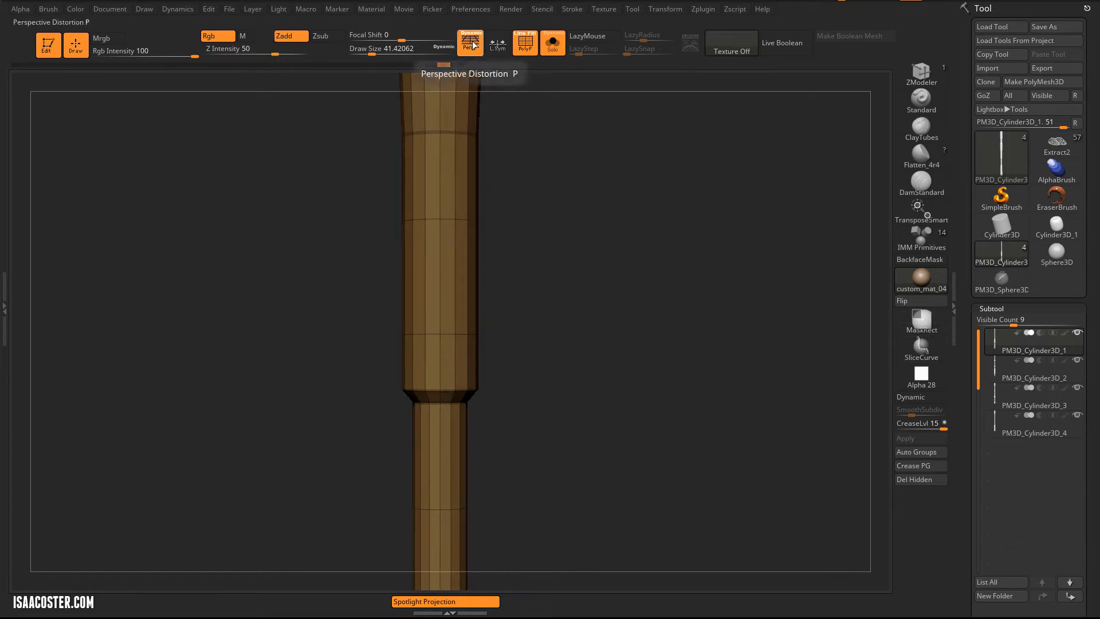
left_click_drag(265, 284, 664, 283, "ctrl+shift")
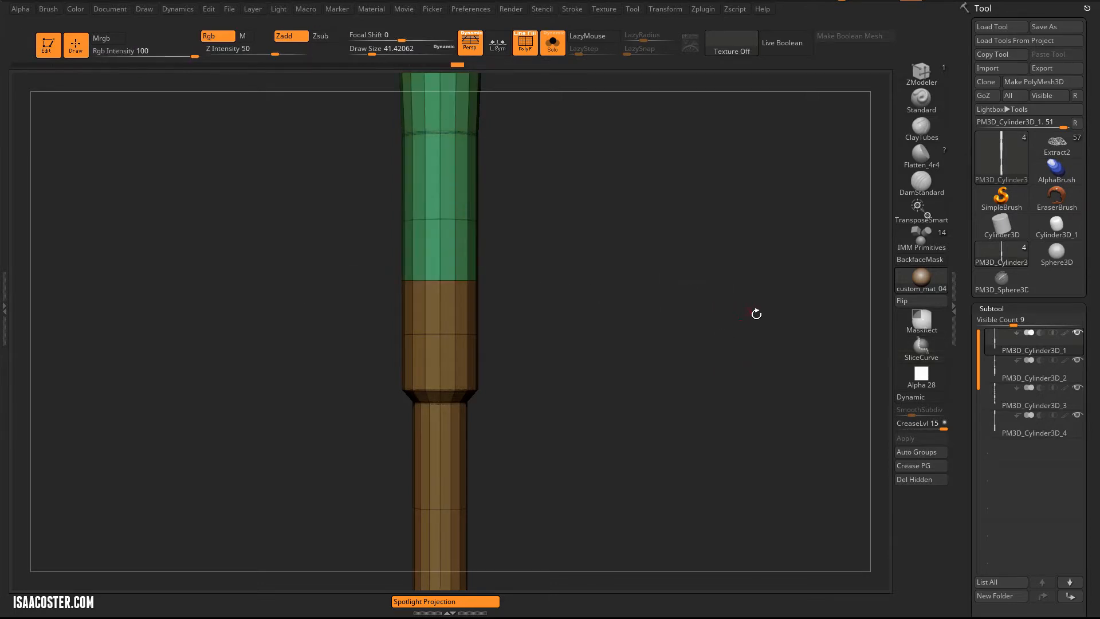
key("alt")
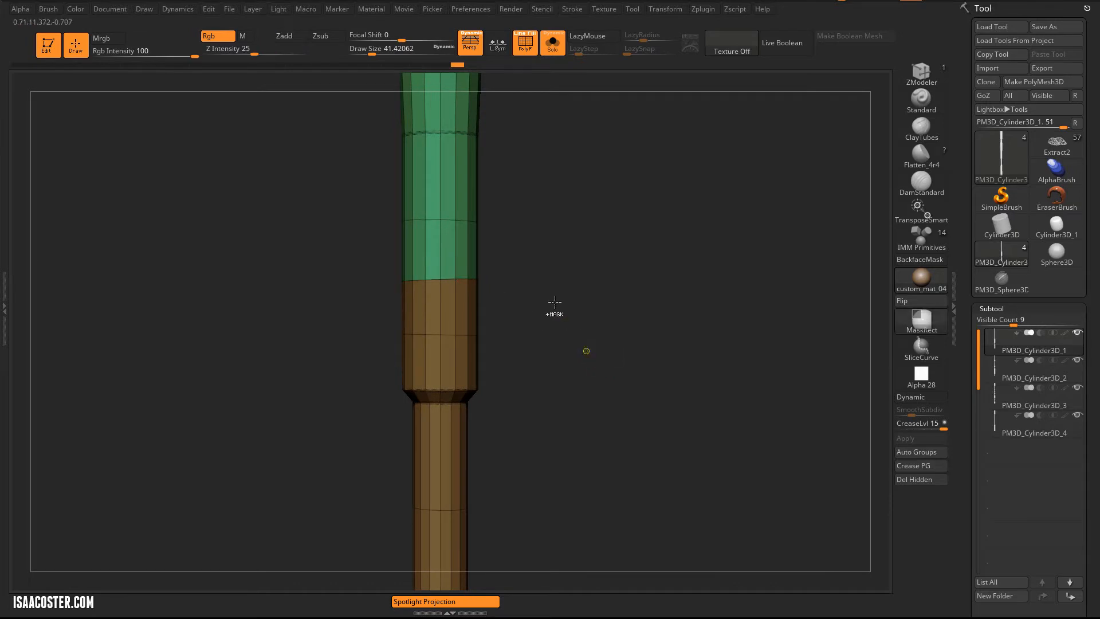
key("ctrl+z")
left_click_drag(356, 140, 612, 146, "ctrl+shift")
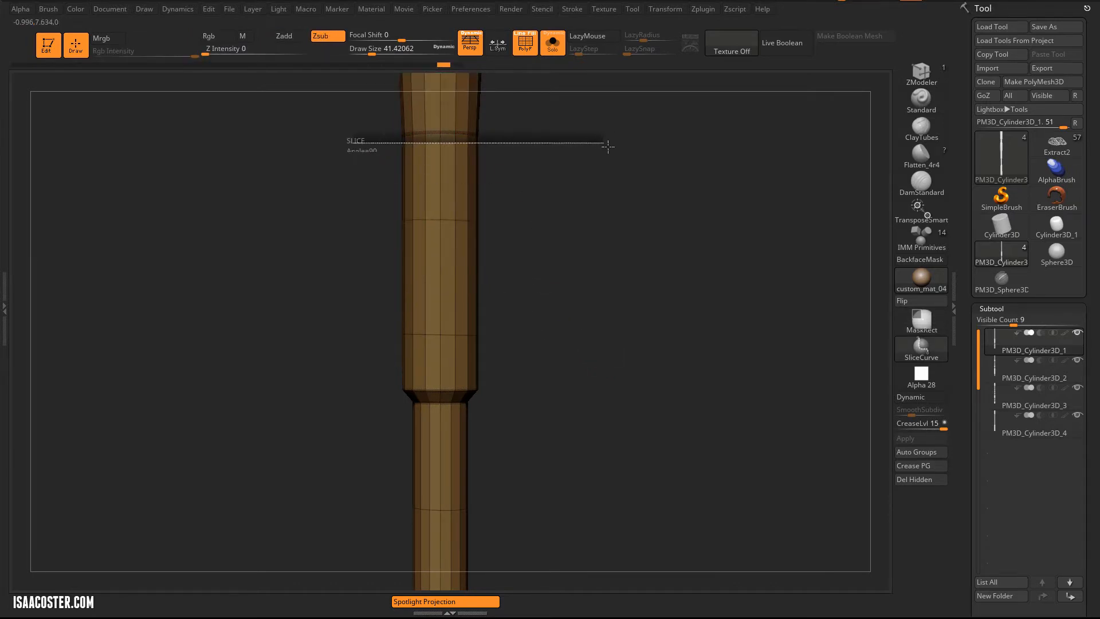
left_click_drag(604, 229, 536, 134)
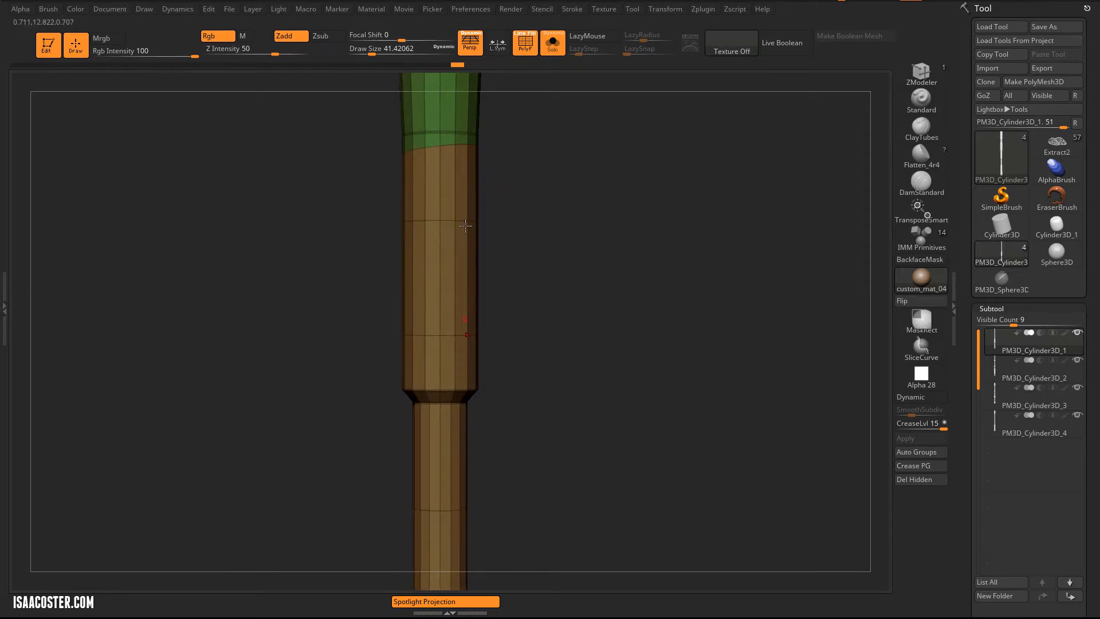
key("ctrl+z")
left_click(470, 42)
mouse_move(305, 139)
left_mouse_down("ctrl+shift")
mouse_move(618, 159)
mouse_move(626, 144)
left_mouse_up("ctrl+shift")
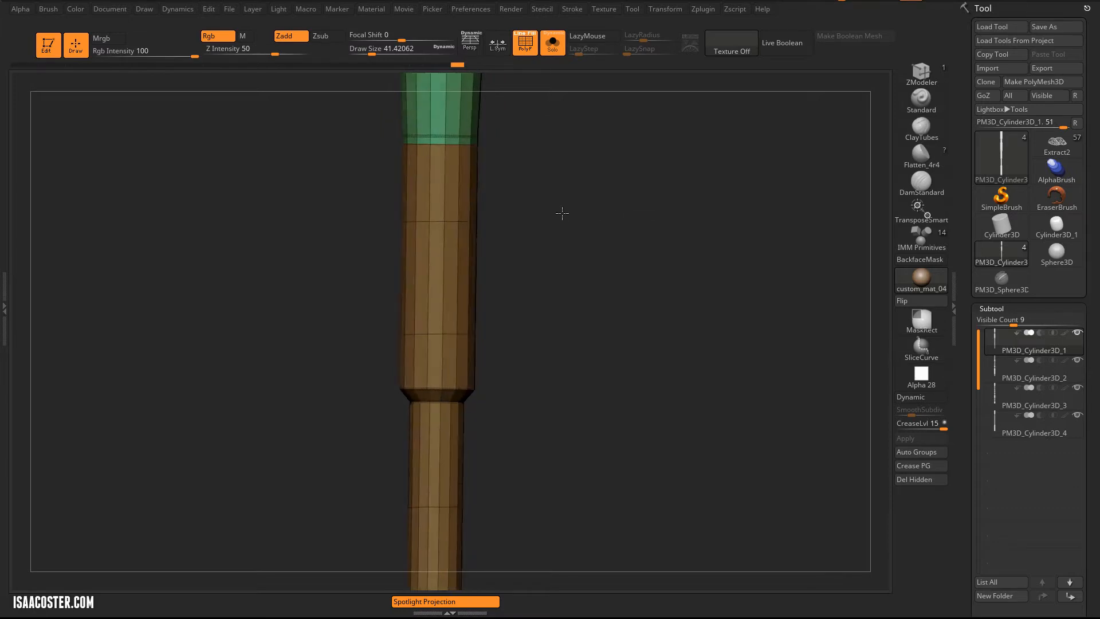
key("ctrl+z")
Enter ZModeler (B-Z-M) and set the edge action to Slide with Single EdgeLoop target.
mouse_move(577, 258)
left_mouse_down("alt")
mouse_move(521, 226)
mouse_move(460, 340)
left_mouse_up("alt")
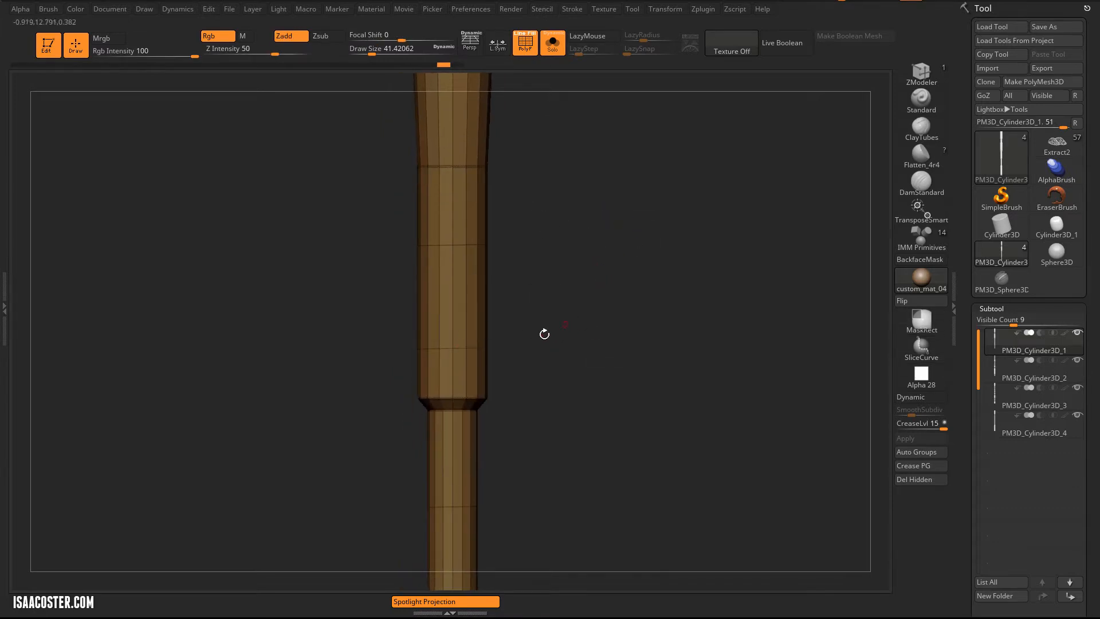
key("b")
key("z")
key("m")
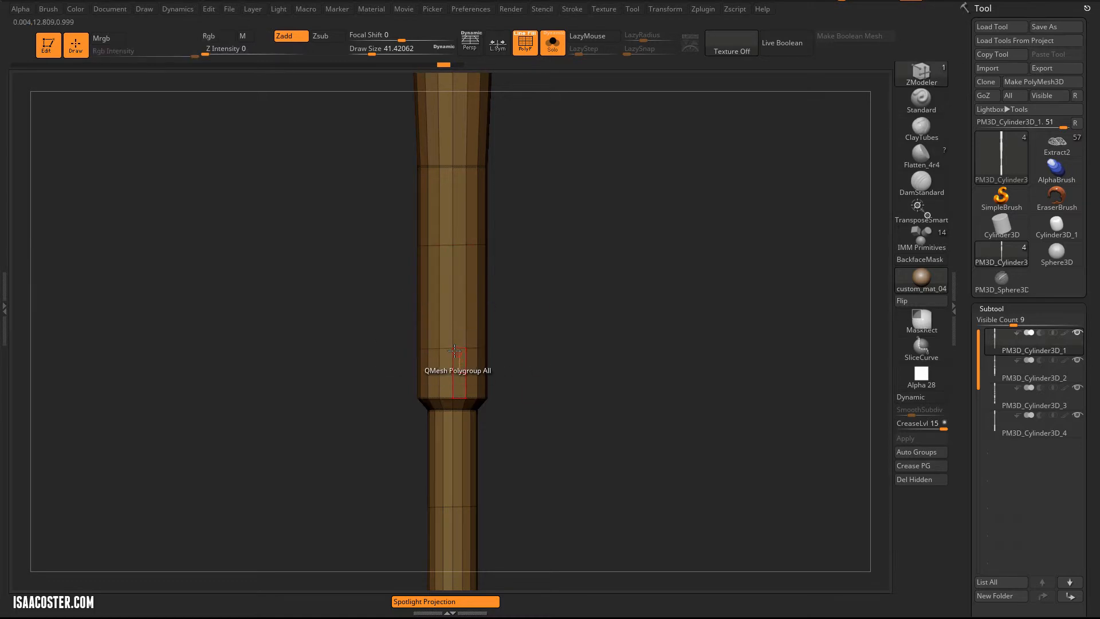
key("space")
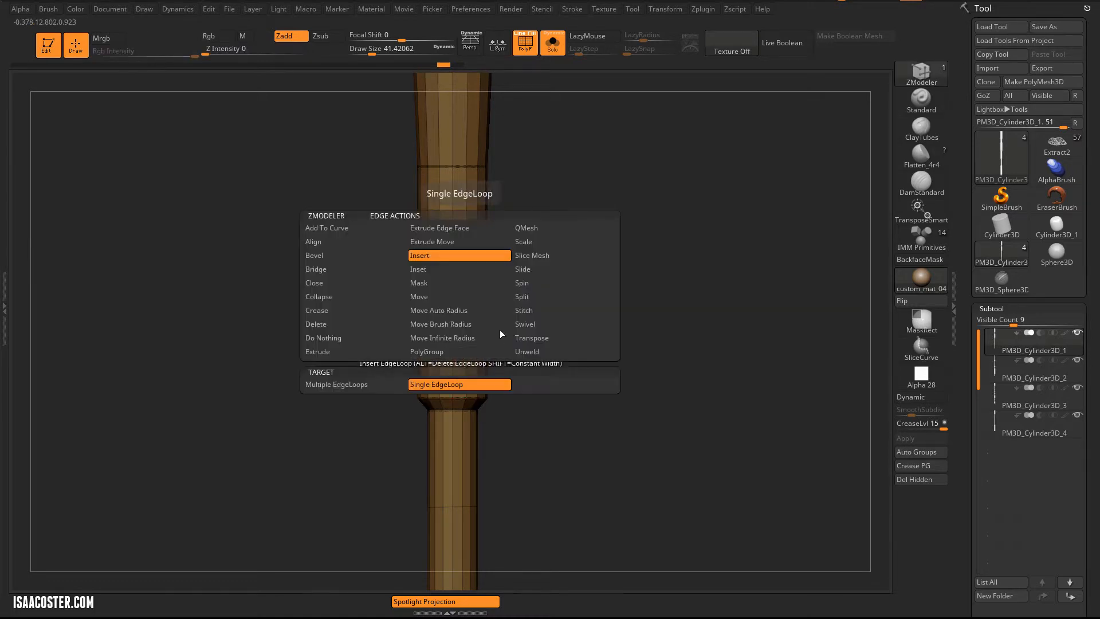
left_click(523, 269)
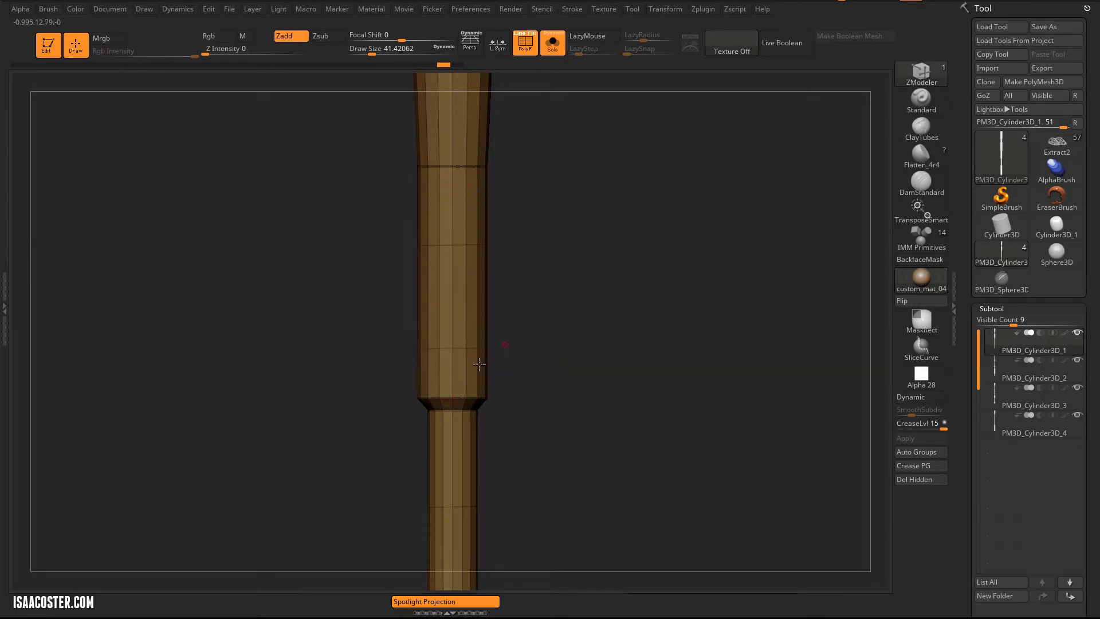
key("space")
Slide edge loops along the tube to narrow its middle section, toggling PolyF to check.
left_click_drag(644, 324, 612, 325, "alt")
key("shift+f")
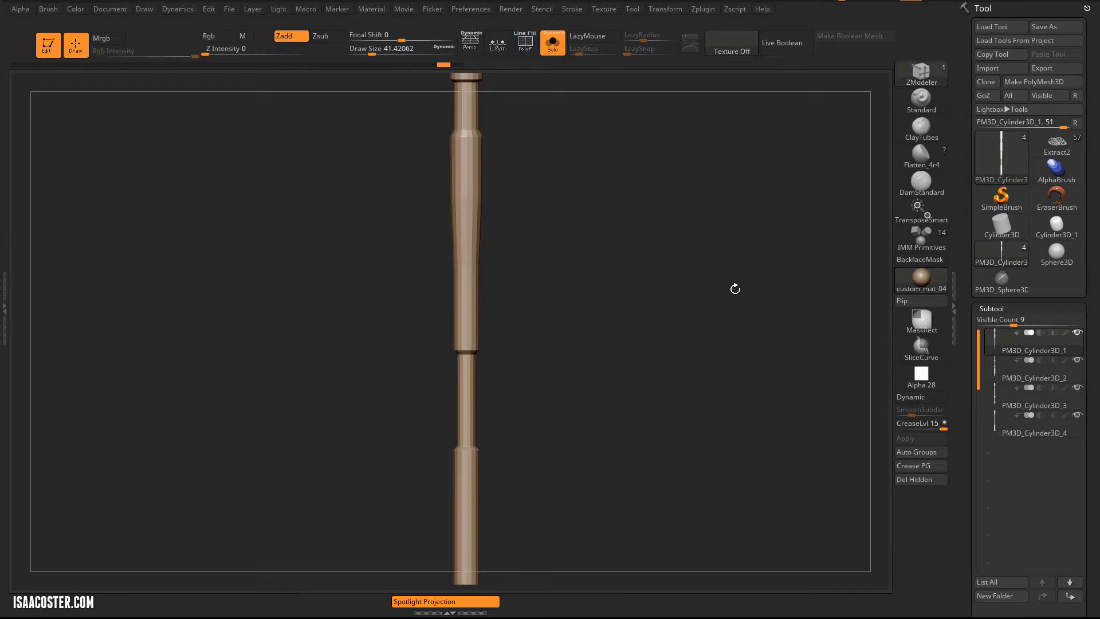
left_click_drag(574, 274, 568, 279, "alt")
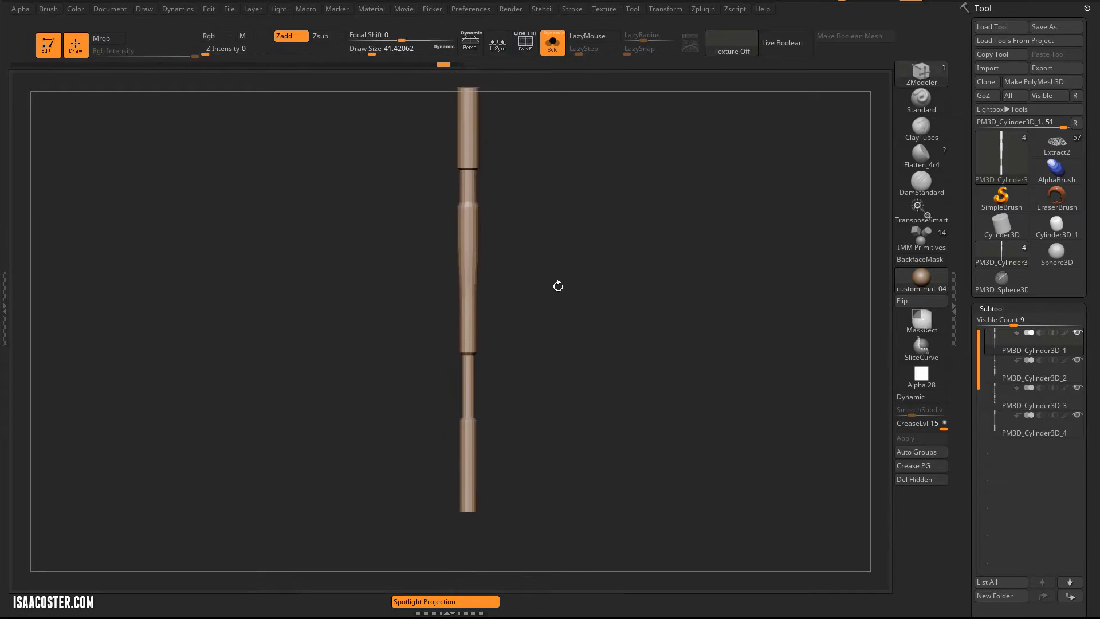
key("shift+f")
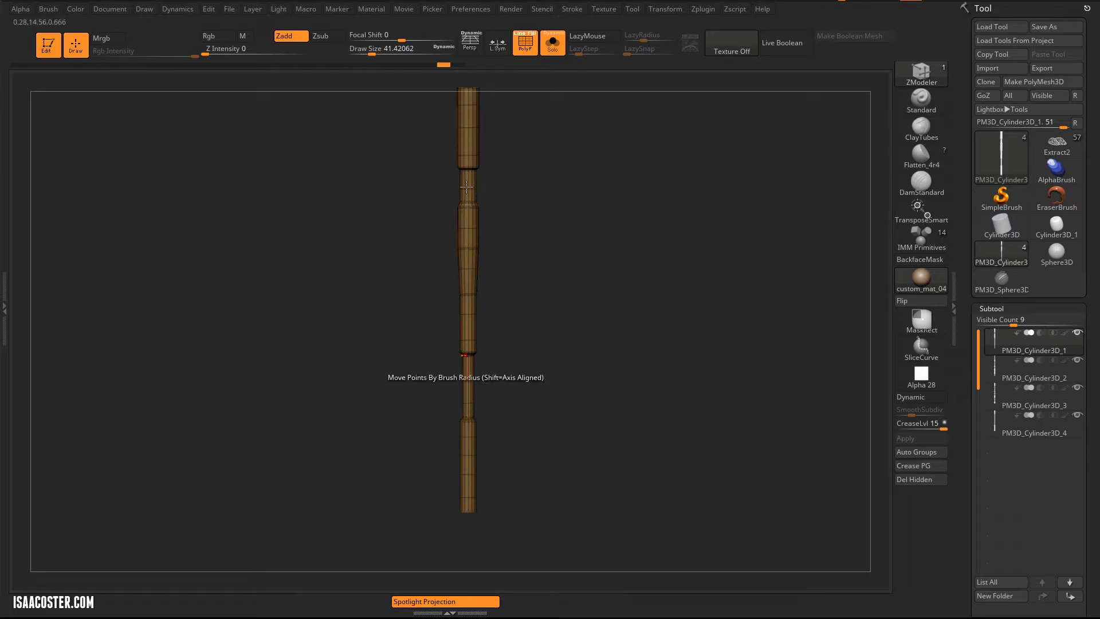
left_click_drag(532, 207, 482, 314, "alt")
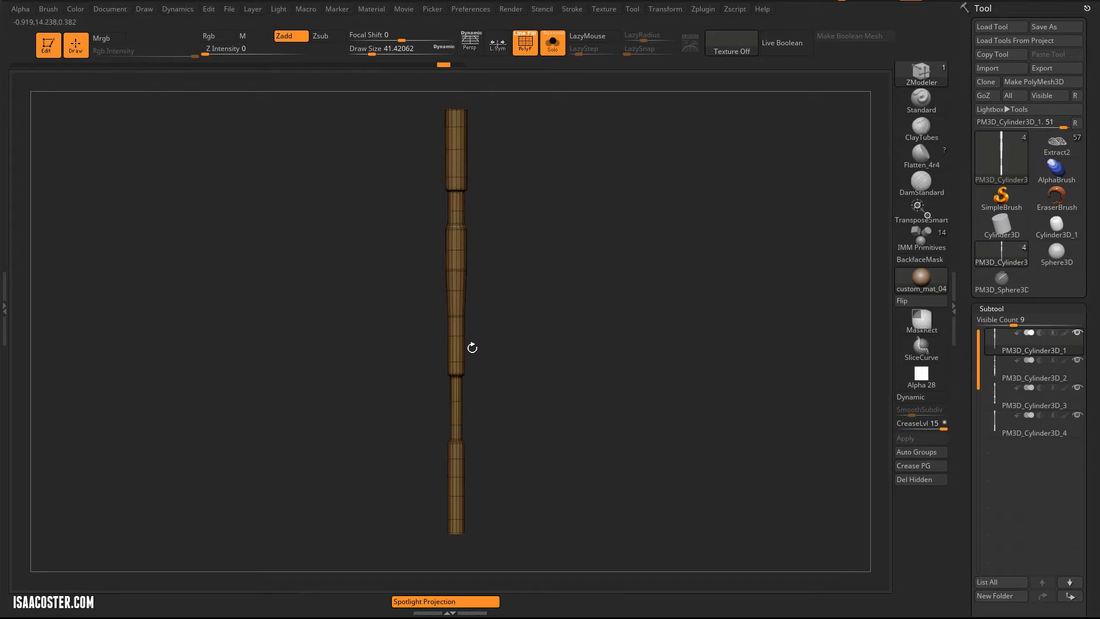
right_click_drag(527, 147, 489, 285, "alt")
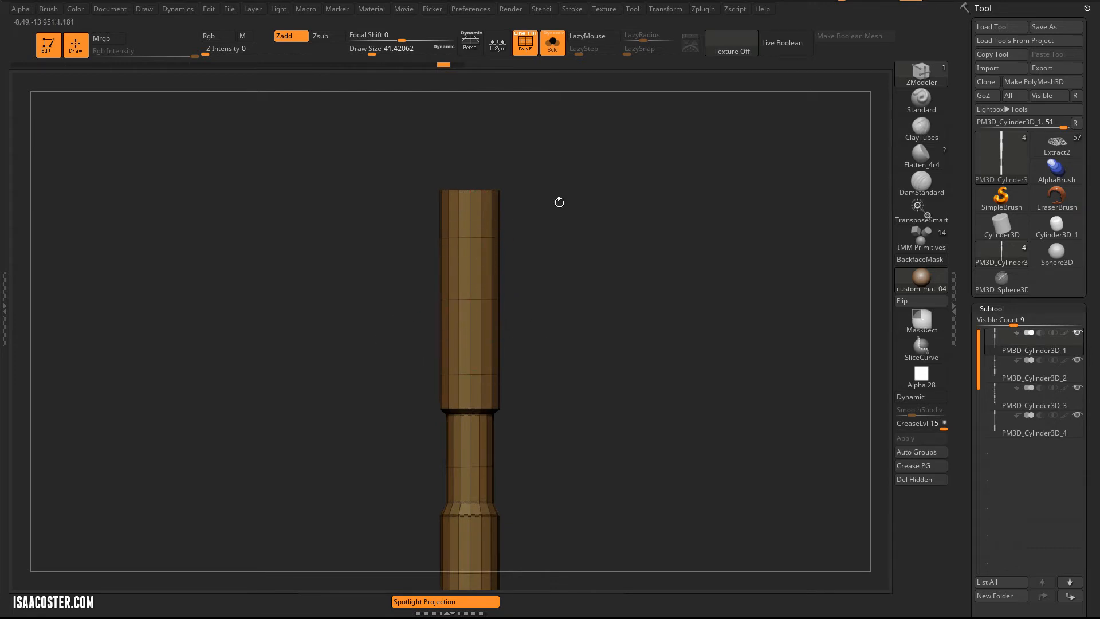
mouse_move(538, 213)
right_mouse_down("alt")
mouse_move(554, 370)
mouse_move(559, 339)
mouse_move(537, 293)
mouse_move(575, 176)
mouse_move(568, 273)
right_mouse_up("alt")
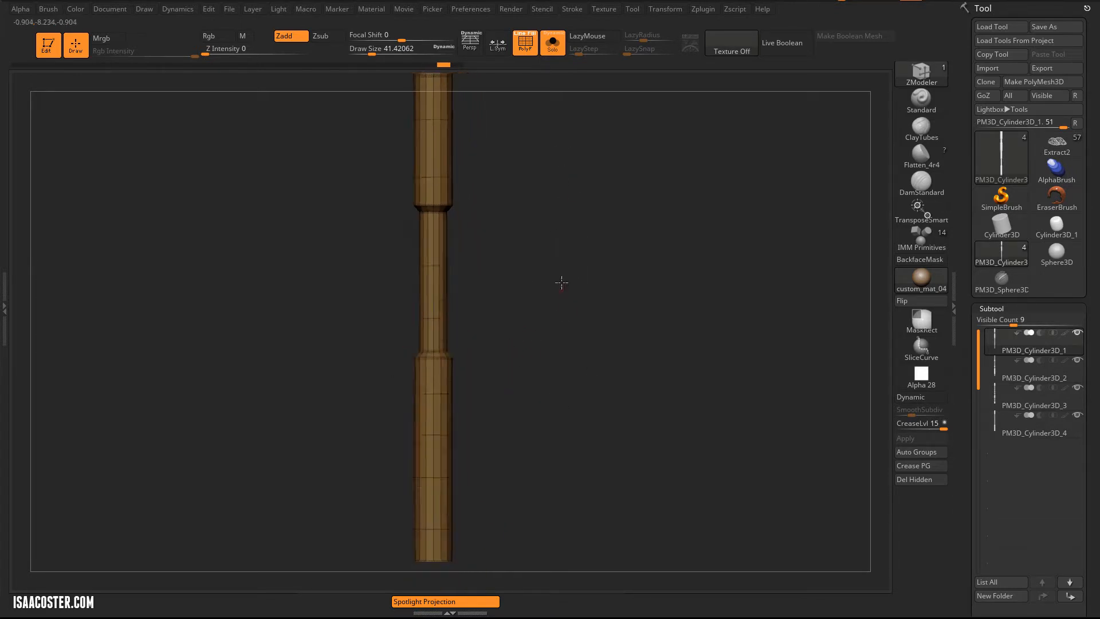
key("shift+f")
key("shift+f")
right_click_drag(472, 307, 481, 258, "ctrl")
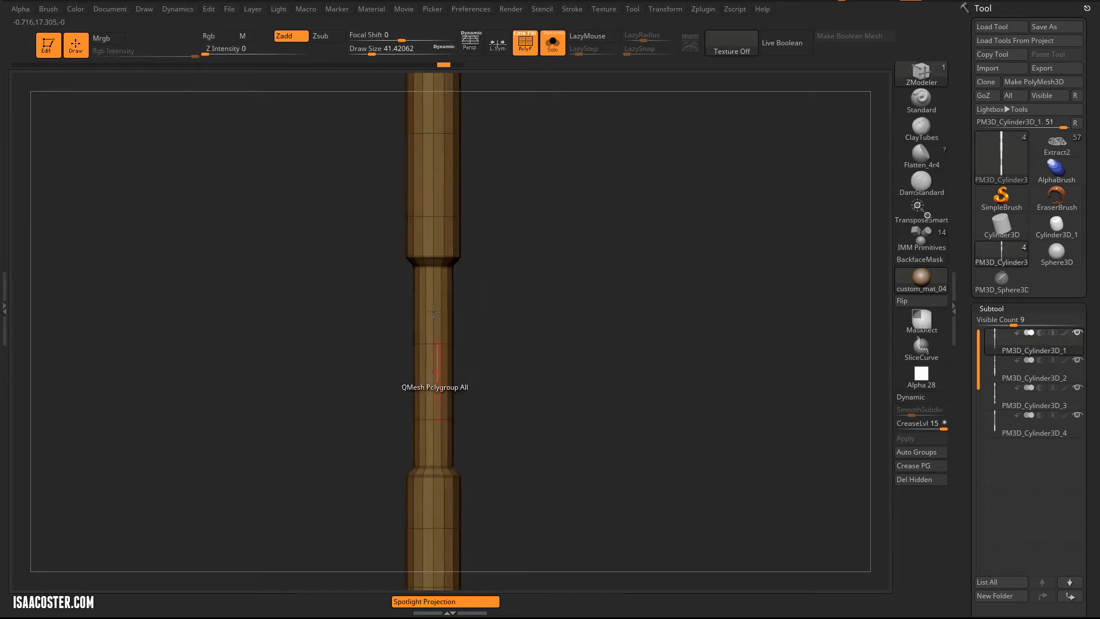
mouse_move(532, 421)
right_mouse_down("ctrl")
mouse_move(506, 377)
mouse_move(533, 344)
right_mouse_up("ctrl")
Preview the tube smoothed, then step to the second tube part and preview it smoothed too.
key("d")
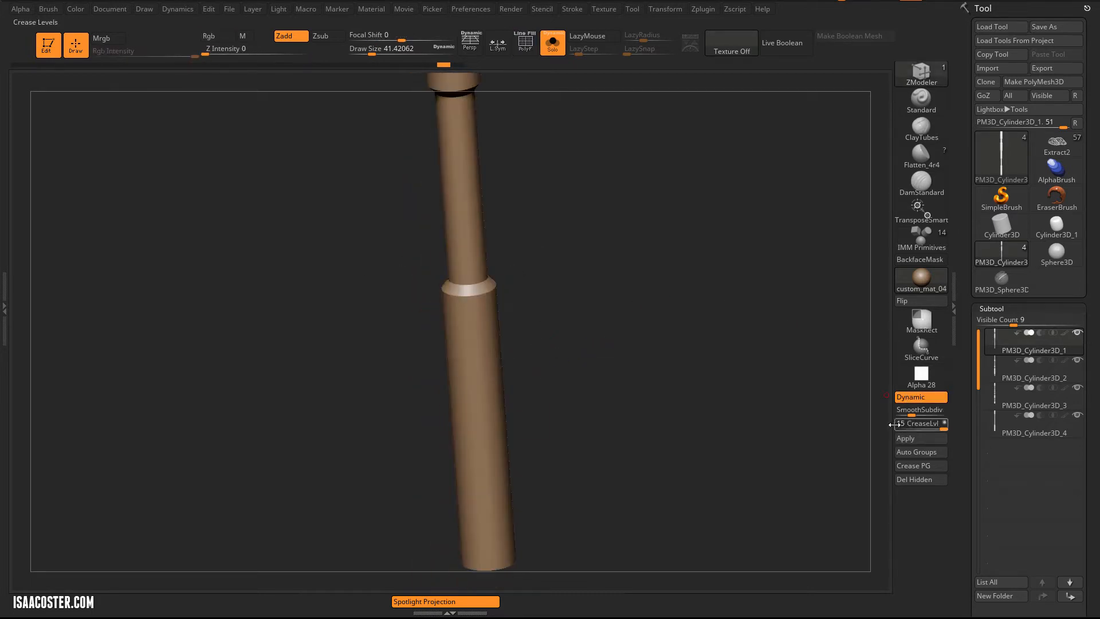
key("Down")
key("Down")
key("Down")
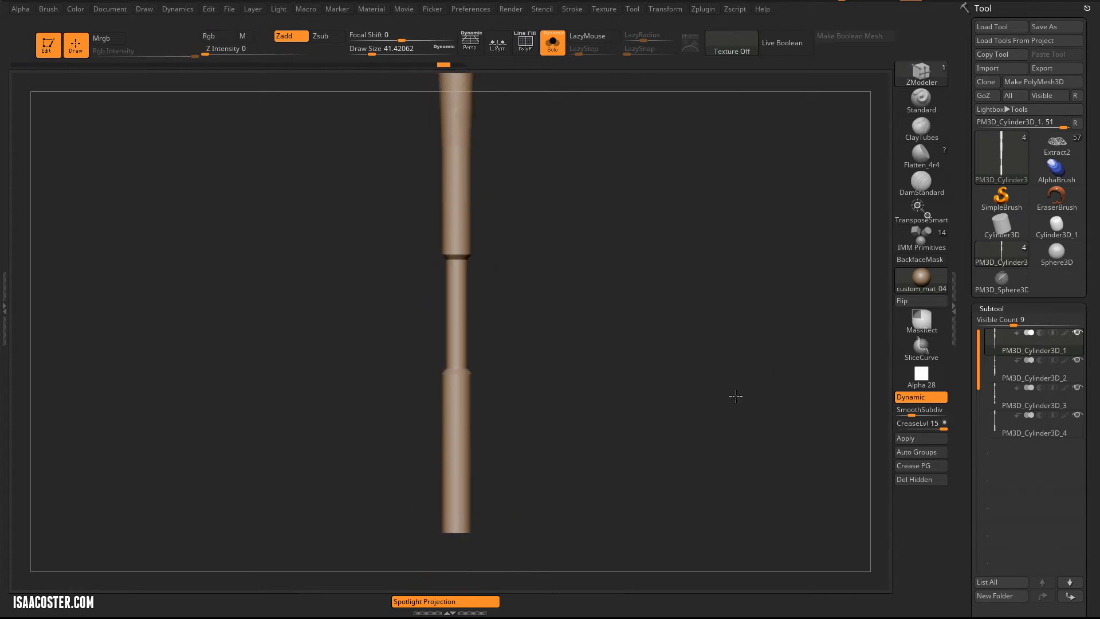
key("Down")
key("d")
left_click(1033, 377)
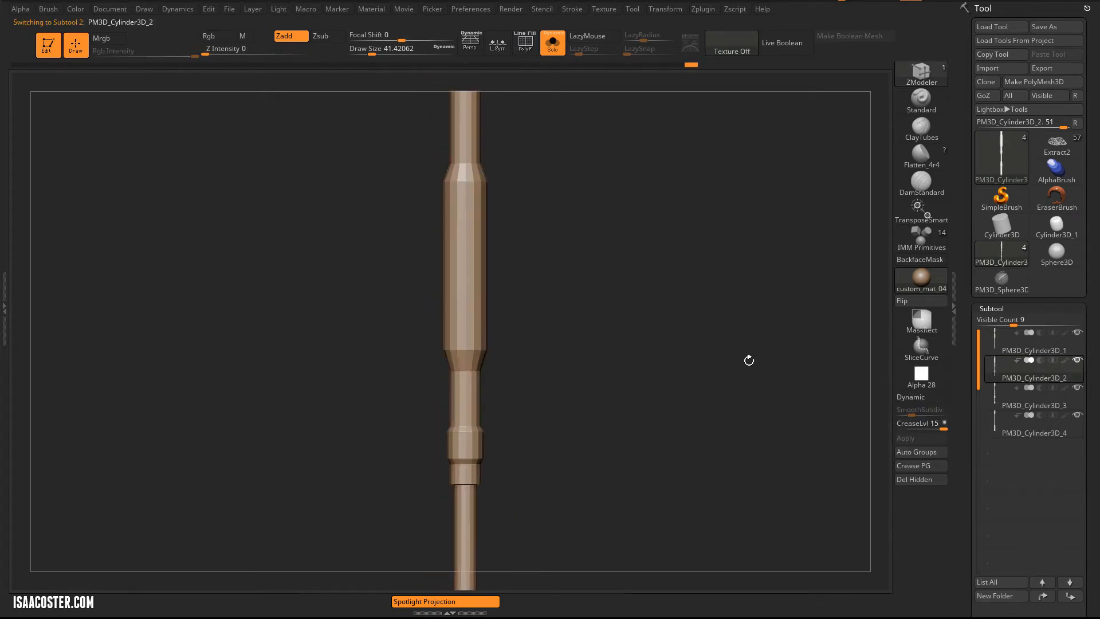
key("d")
right_click_drag(748, 416, 706, 246, "alt")
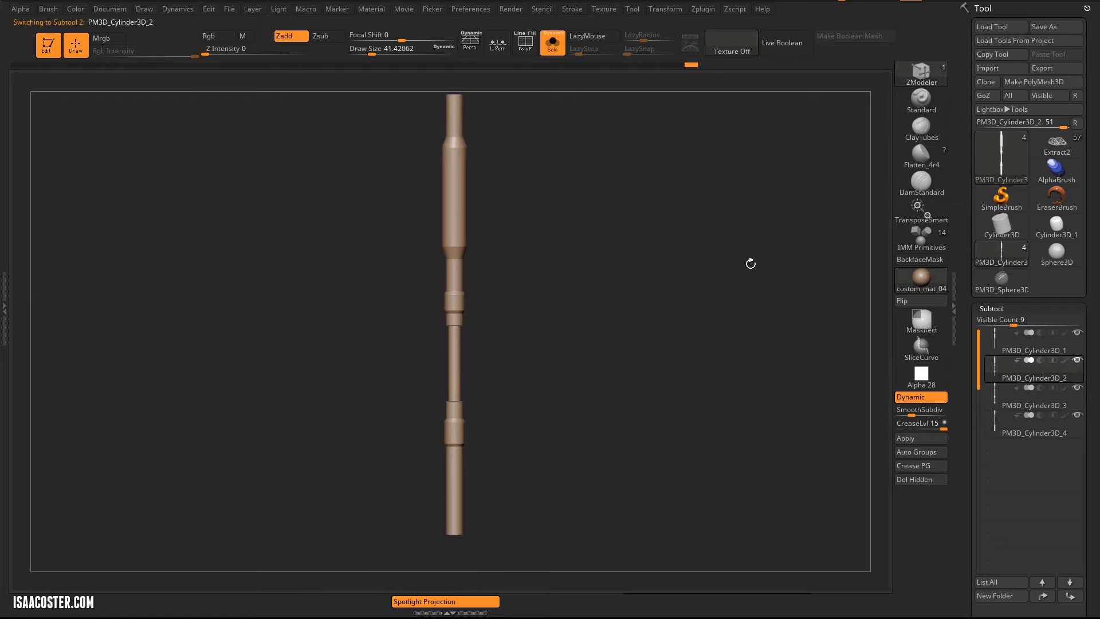
Step through the third and fourth tube variants, inspect them, and return to PM3D_Cylinder3D_1.
key("Down")
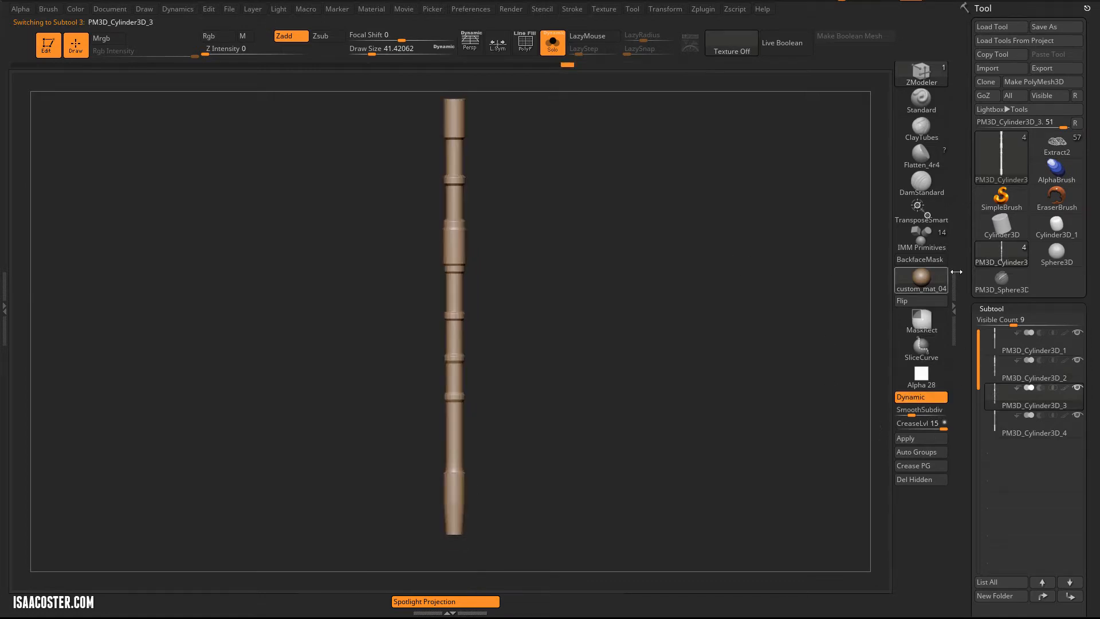
key("Down")
right_click_drag(592, 328, 508, 356)
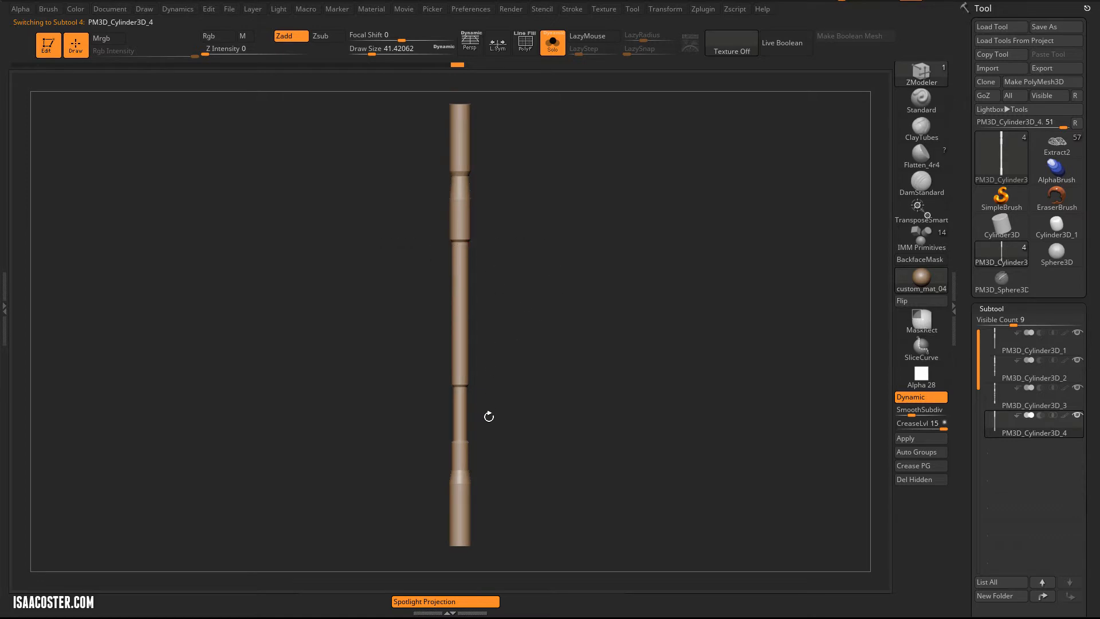
right_click_drag(550, 274, 542, 253)
left_click(999, 346)
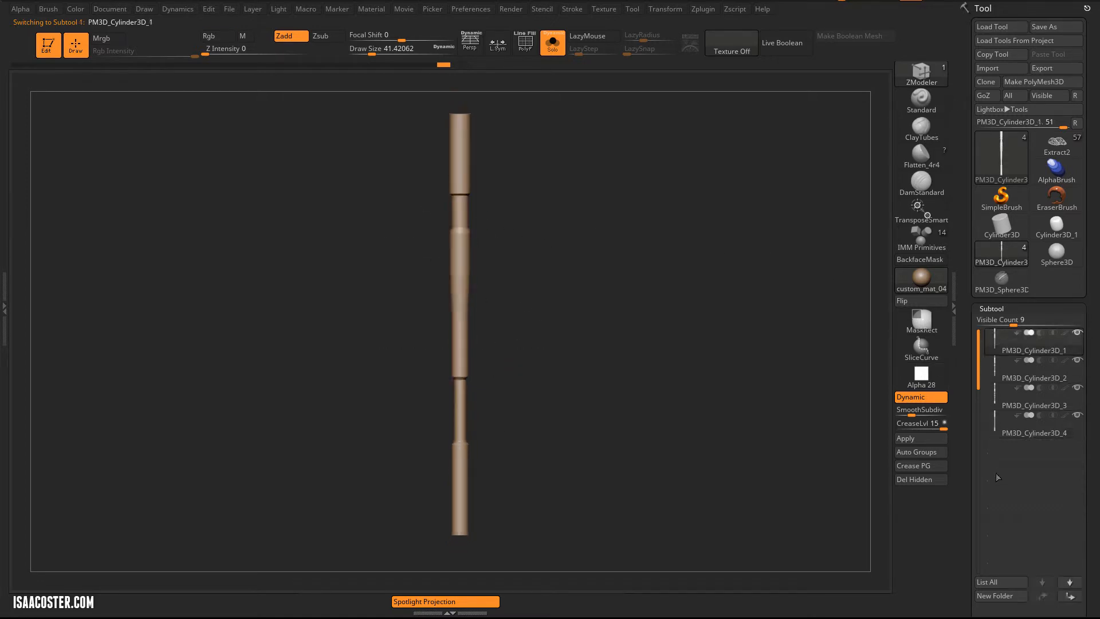
right_click_drag(723, 339, 710, 348)
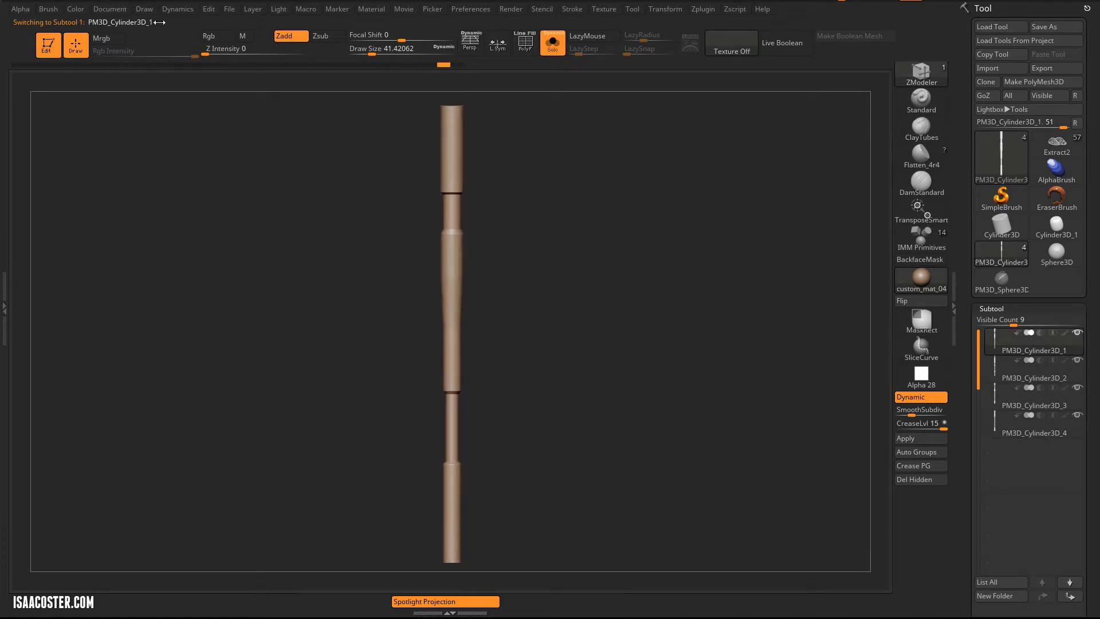
Create an InsertMultiMesh brush from all tube subtools and pick the first PM3D_Cylinder mesh.
double_click(2, 292)
left_click_drag(10, 72, 11, 48)
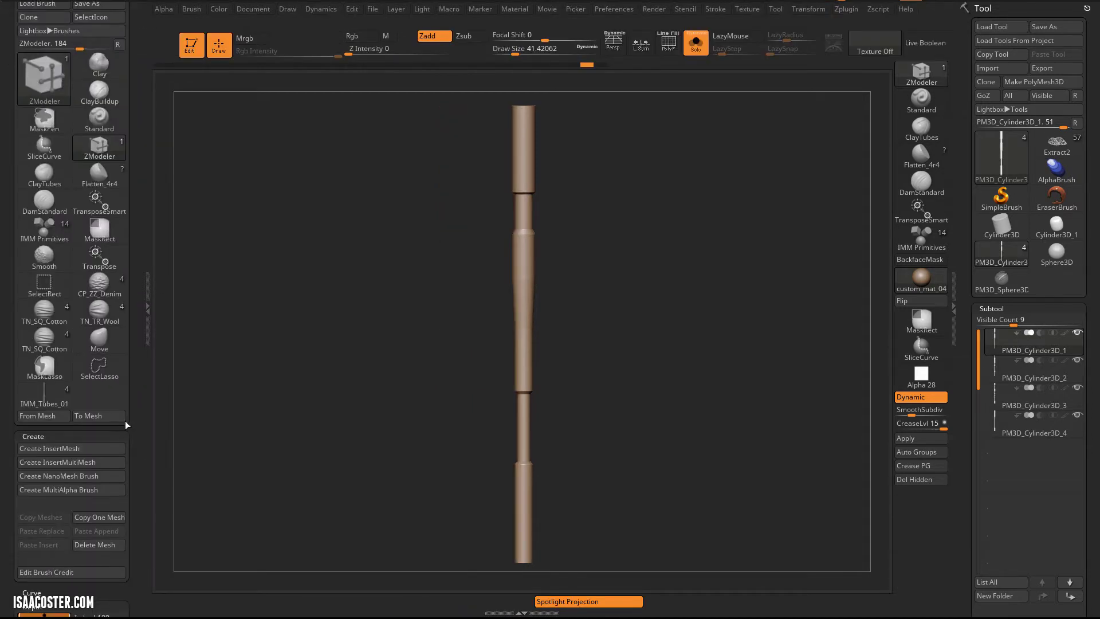
left_click(93, 463)
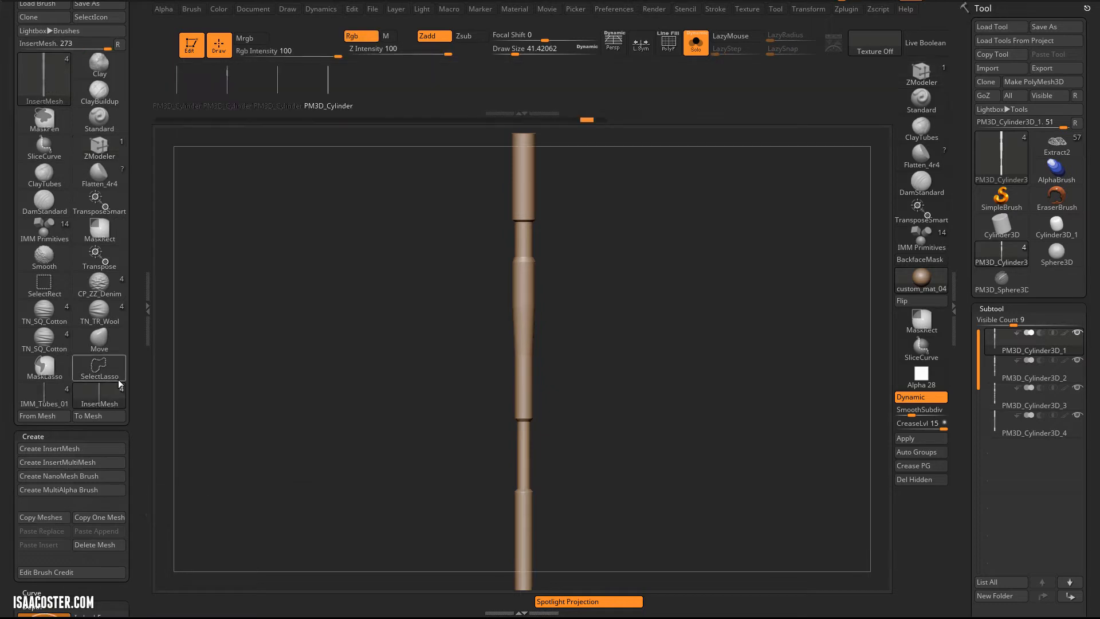
left_click(176, 77)
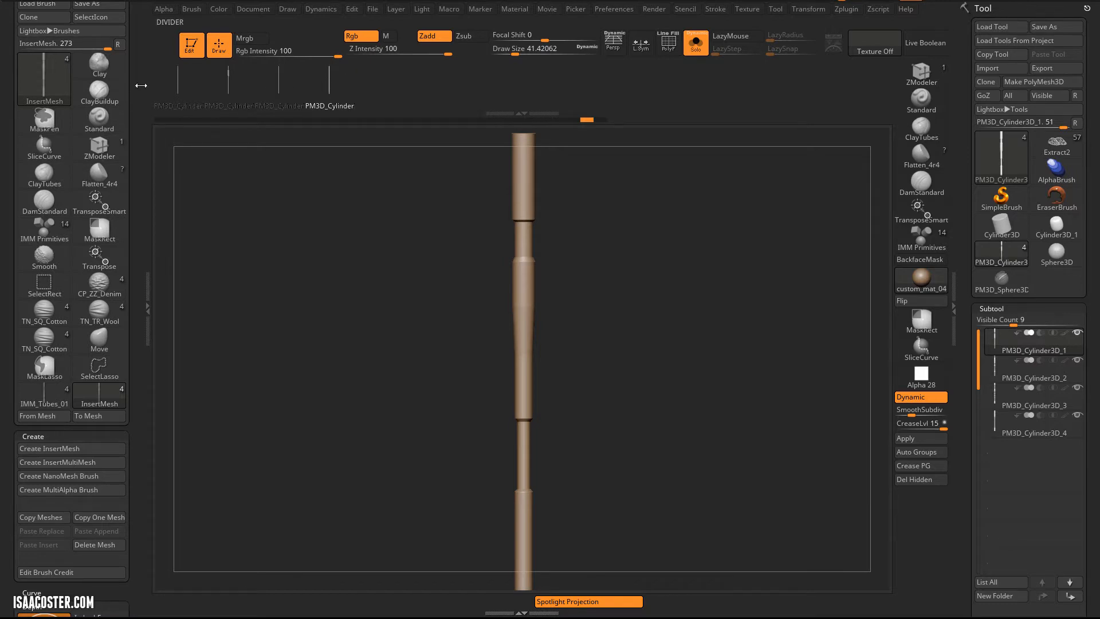
left_click_drag(153, 310, 153, 168)
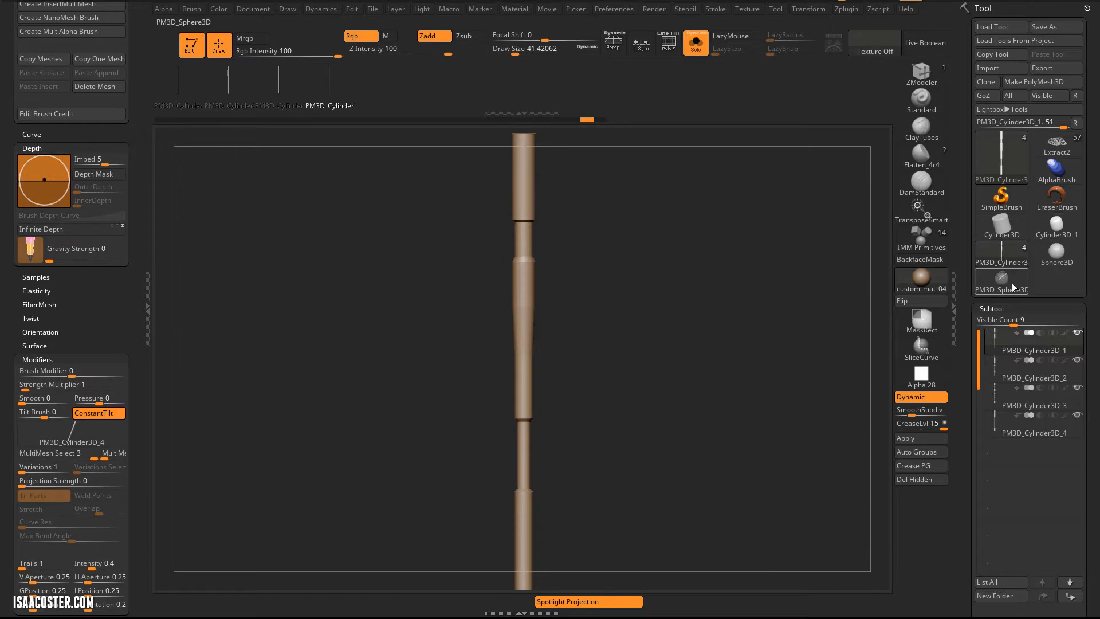
Make Sphere3D a PolyMesh3D test surface, draw a few test tubes on it and undo them.
left_click(1056, 253)
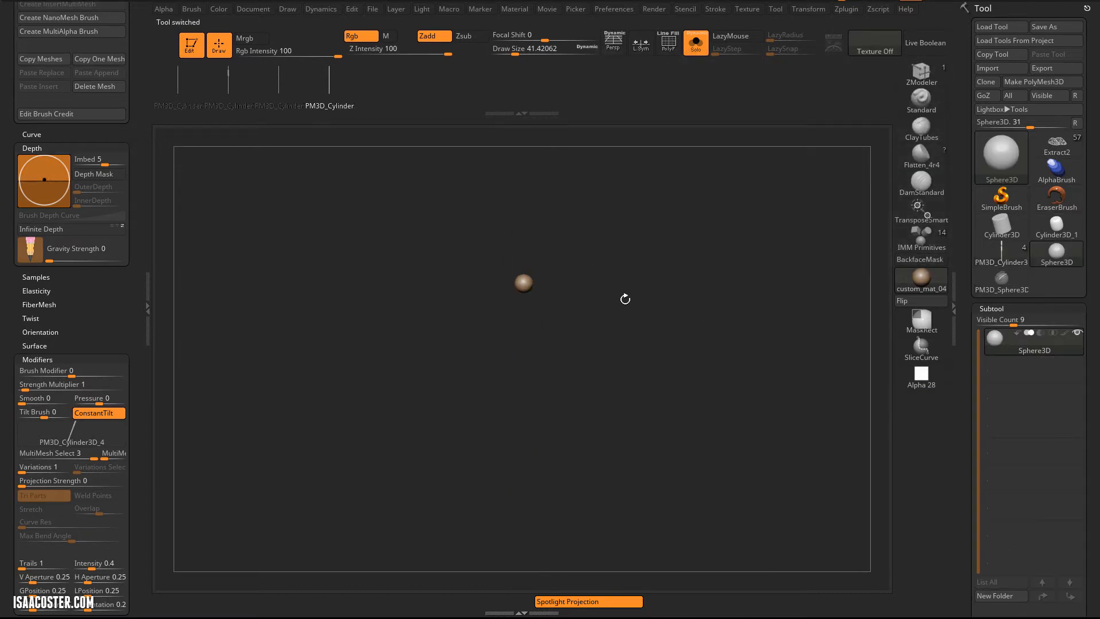
key("f")
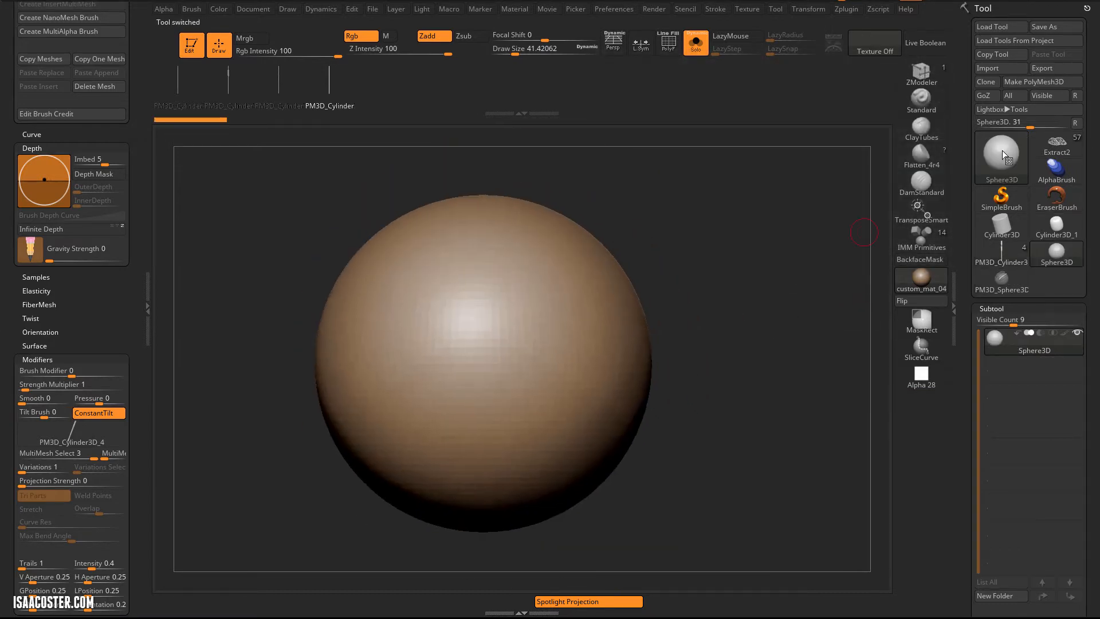
left_click(1035, 82)
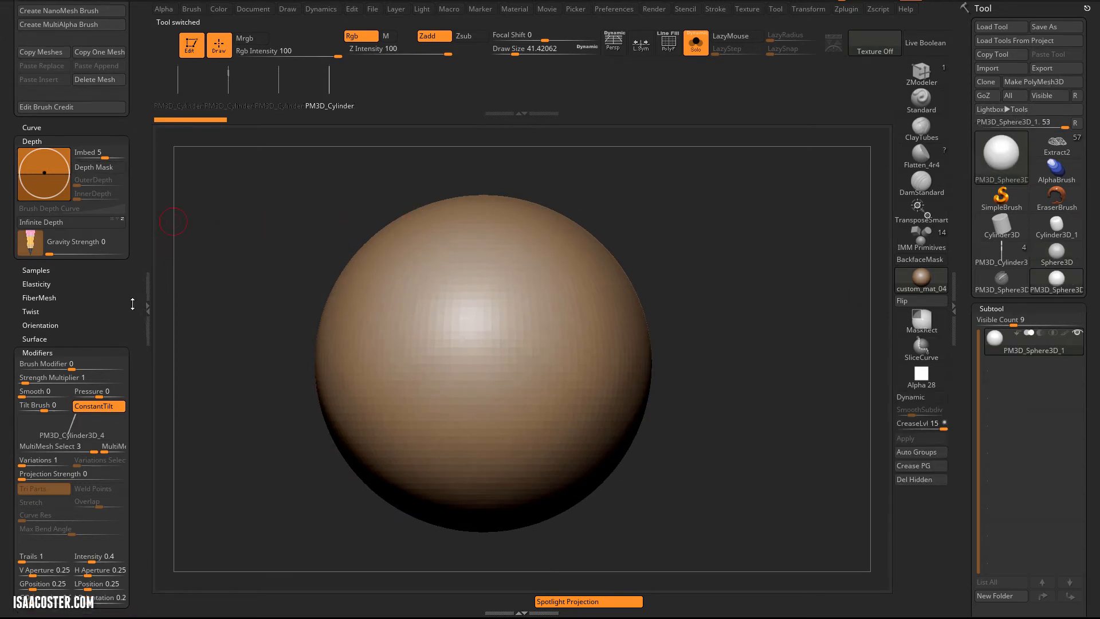
scroll(130, 320, "down", 3)
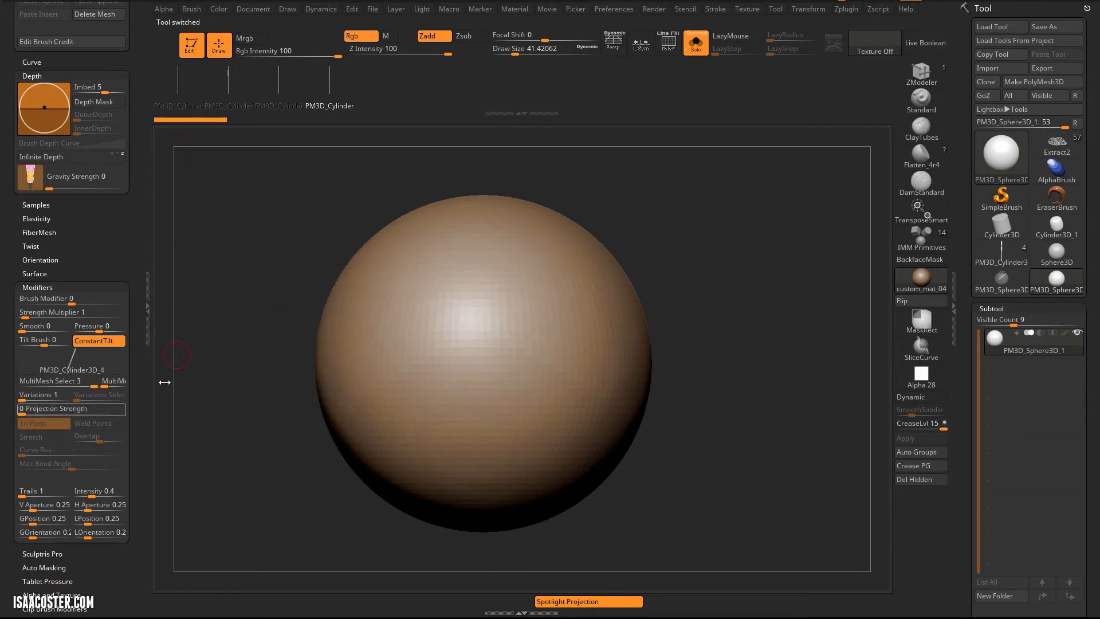
left_click_drag(348, 346, 380, 324)
left_click_drag(448, 245, 482, 219)
left_click_drag(447, 292, 481, 266)
left_click_drag(460, 323, 495, 297)
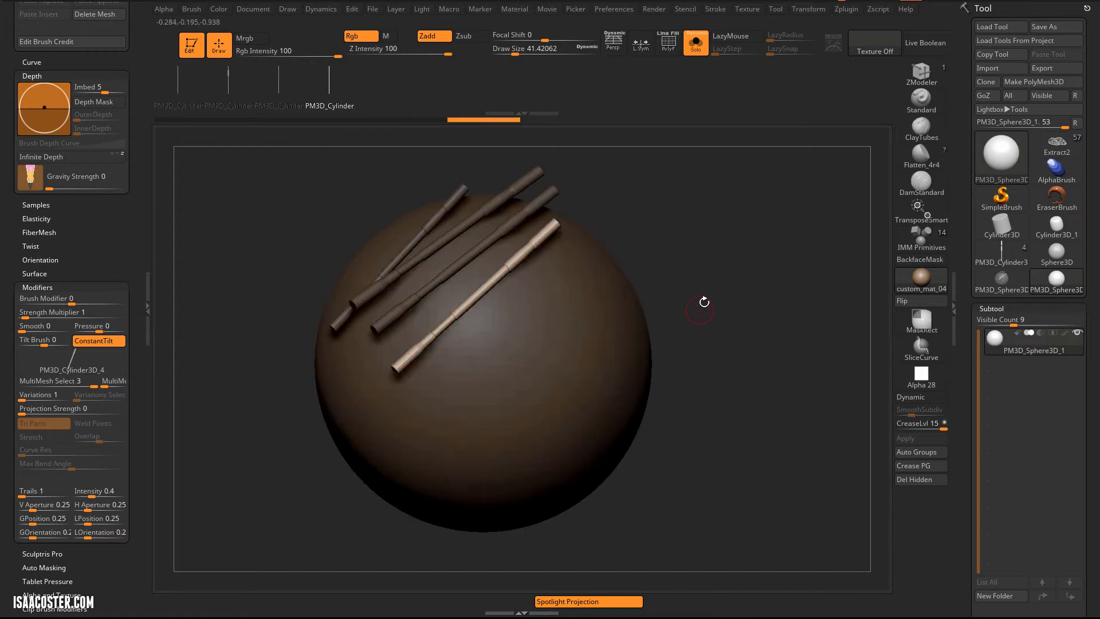
key("ctrl+z")
key("ctrl+z")
key("ctrl+z")
key("ctrl+z")
key("ctrl+z")
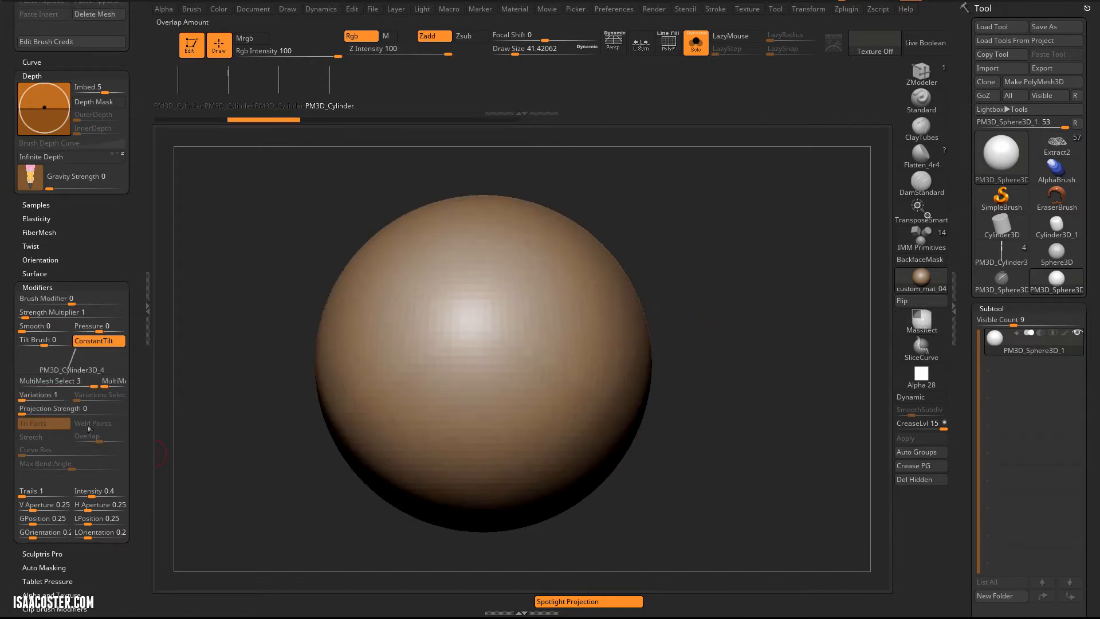
left_click(72, 311)
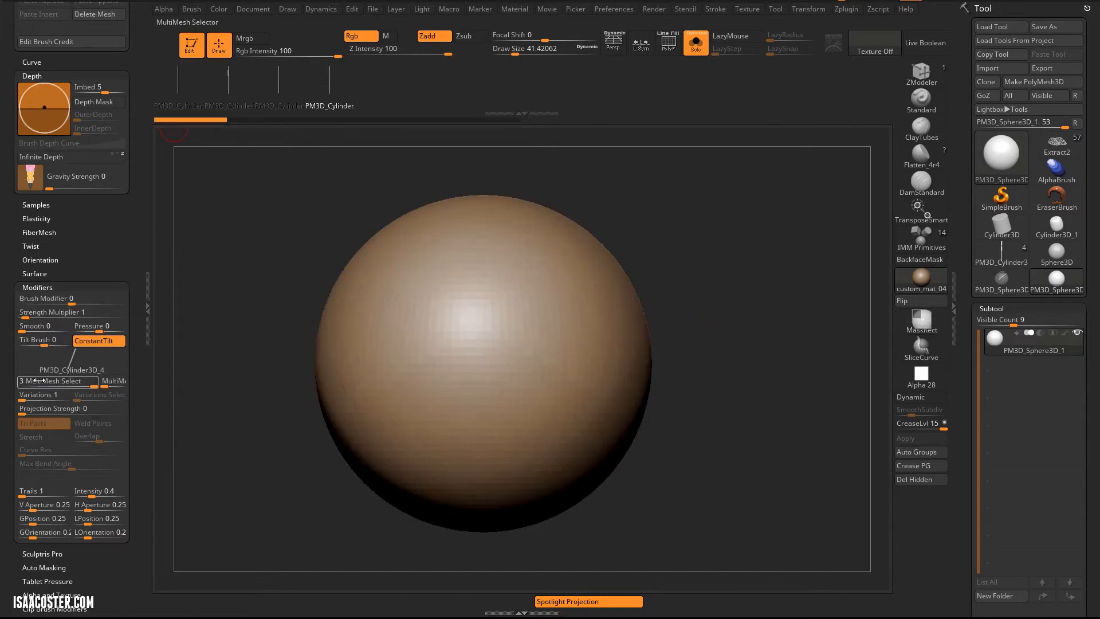
Adjust MultiMesh Select, enable Variations and review the Variations Selector modes.
left_click_drag(94, 381, 21, 380)
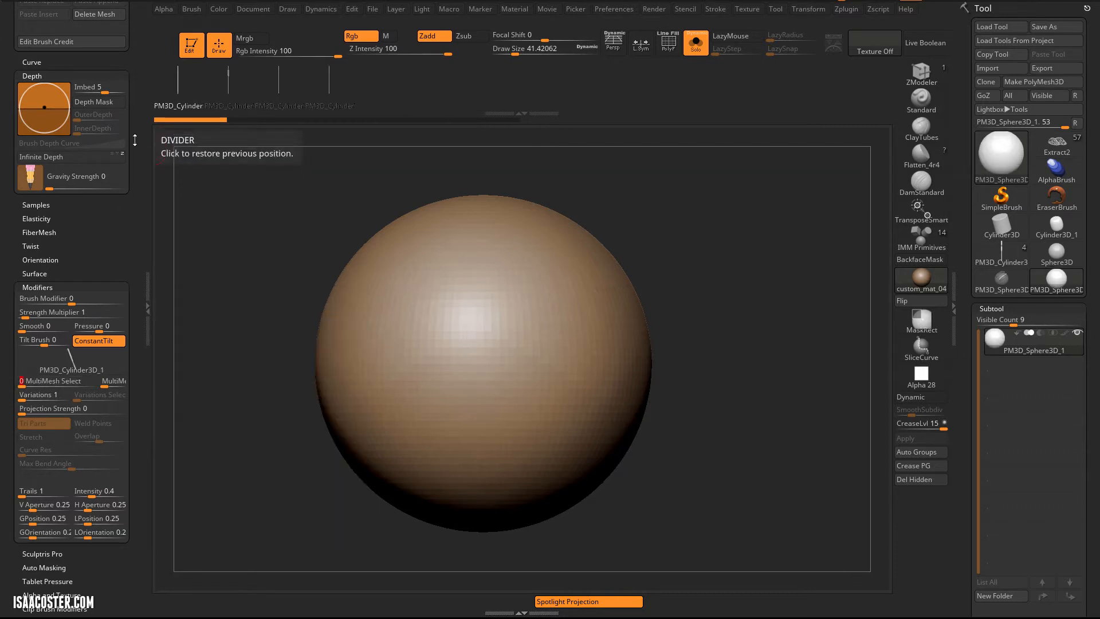
mouse_move(32, 381)
left_mouse_down()
mouse_move(79, 380)
mouse_move(21, 382)
left_mouse_up()
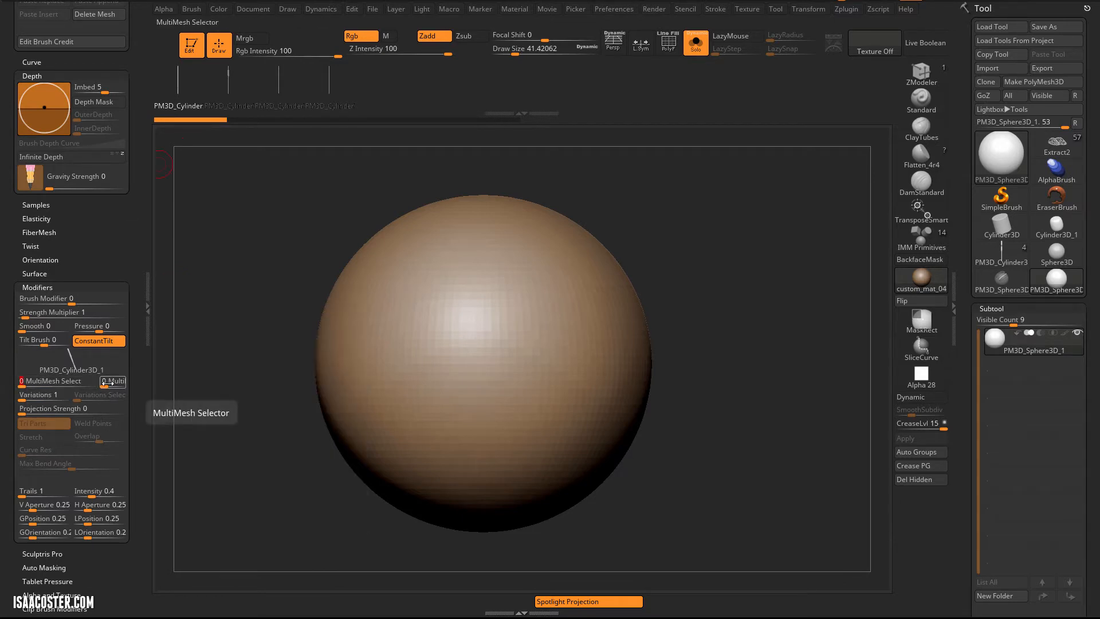
left_click_drag(105, 383, 113, 381)
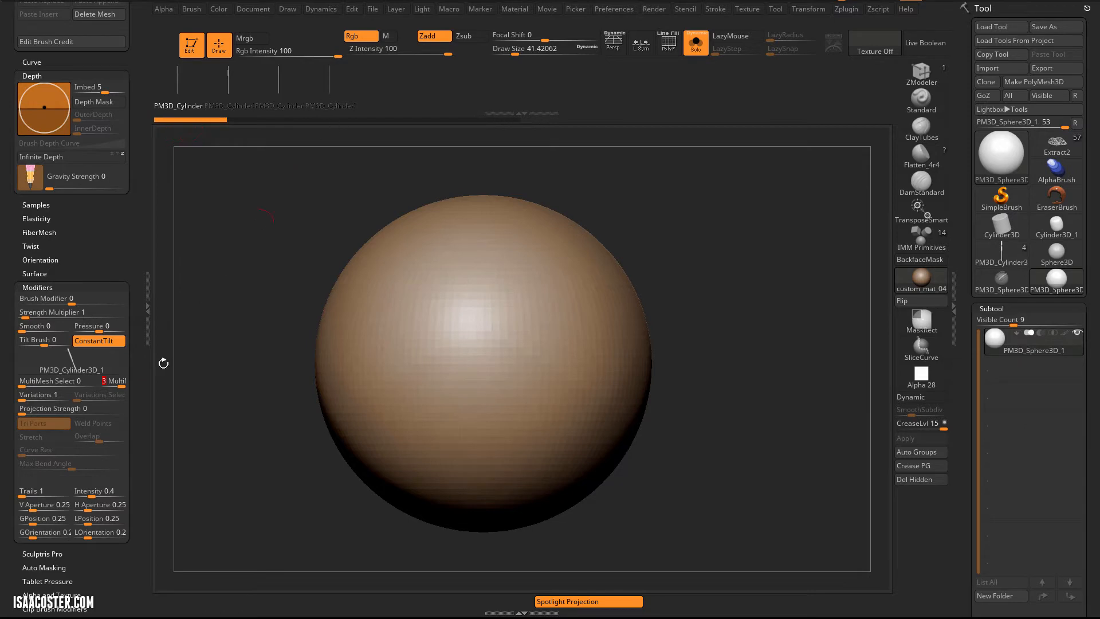
left_click(26, 395)
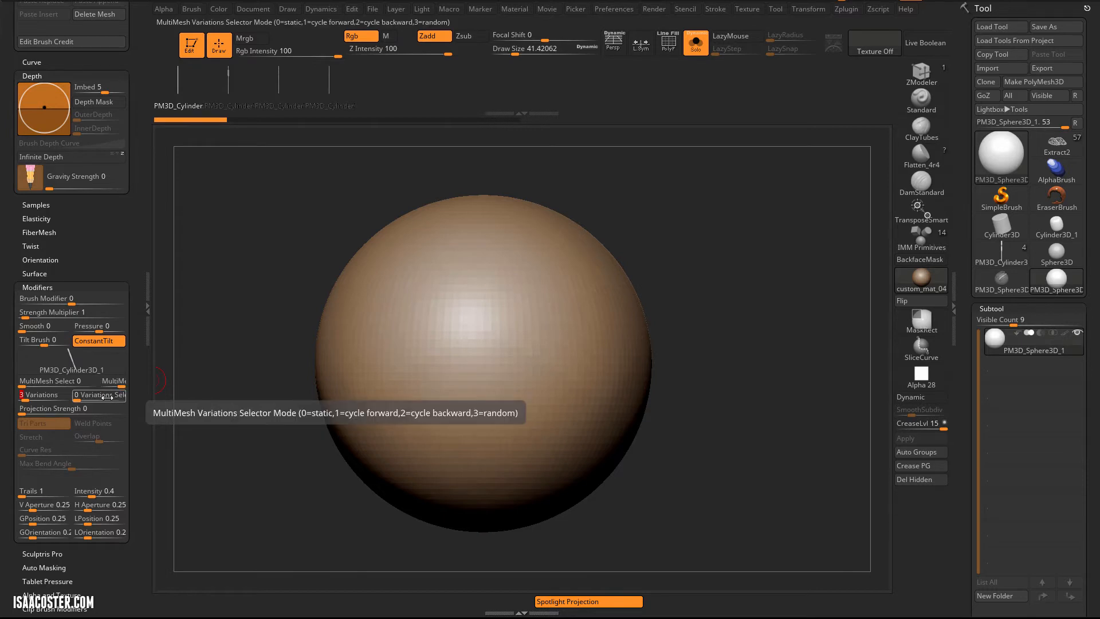
key("ctrl")
key("ctrl")
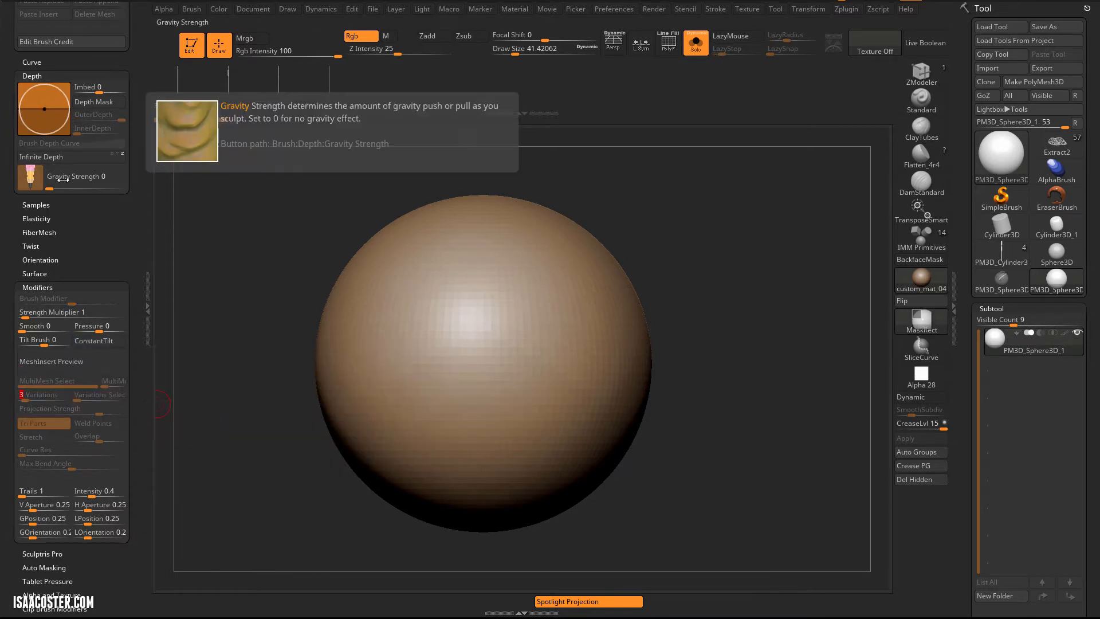
key("ctrl")
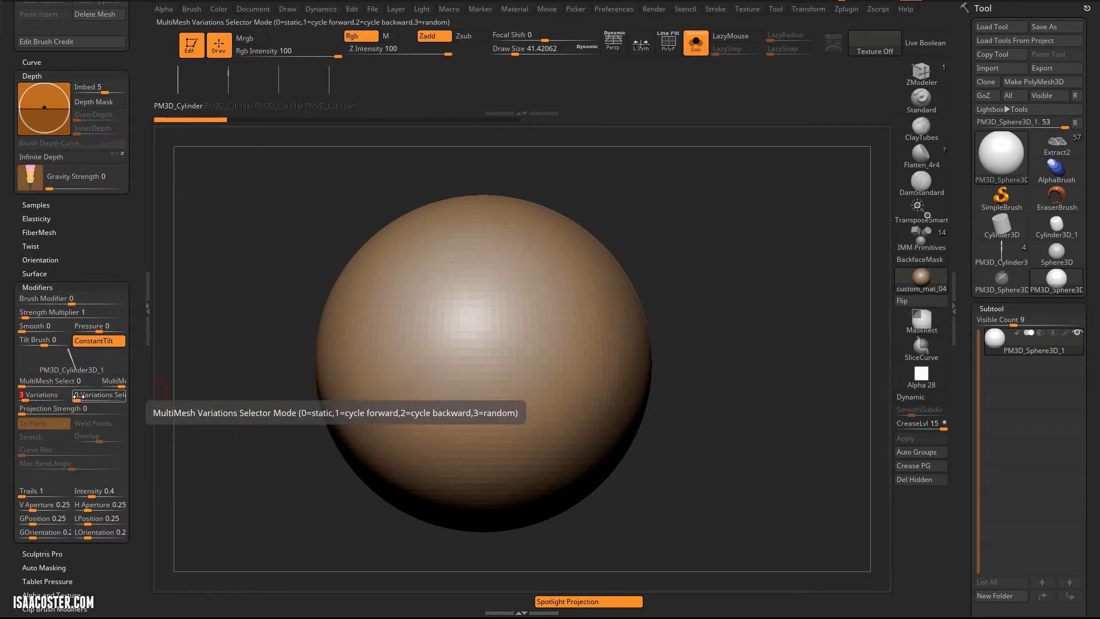
left_click_drag(76, 394, 114, 394)
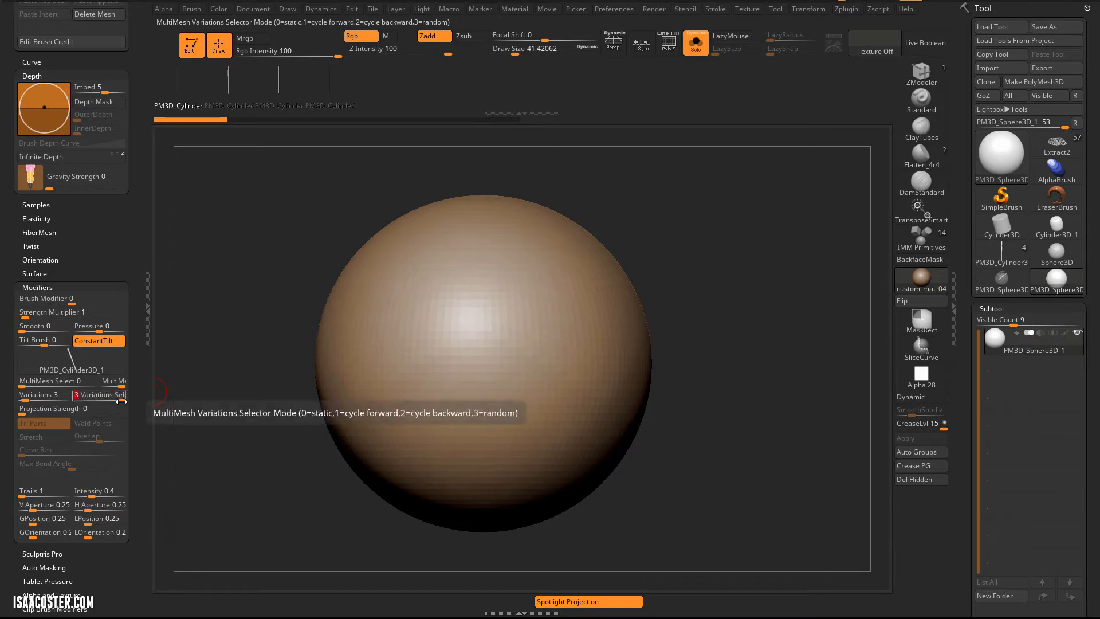
left_click_drag(283, 360, 378, 262, "alt")
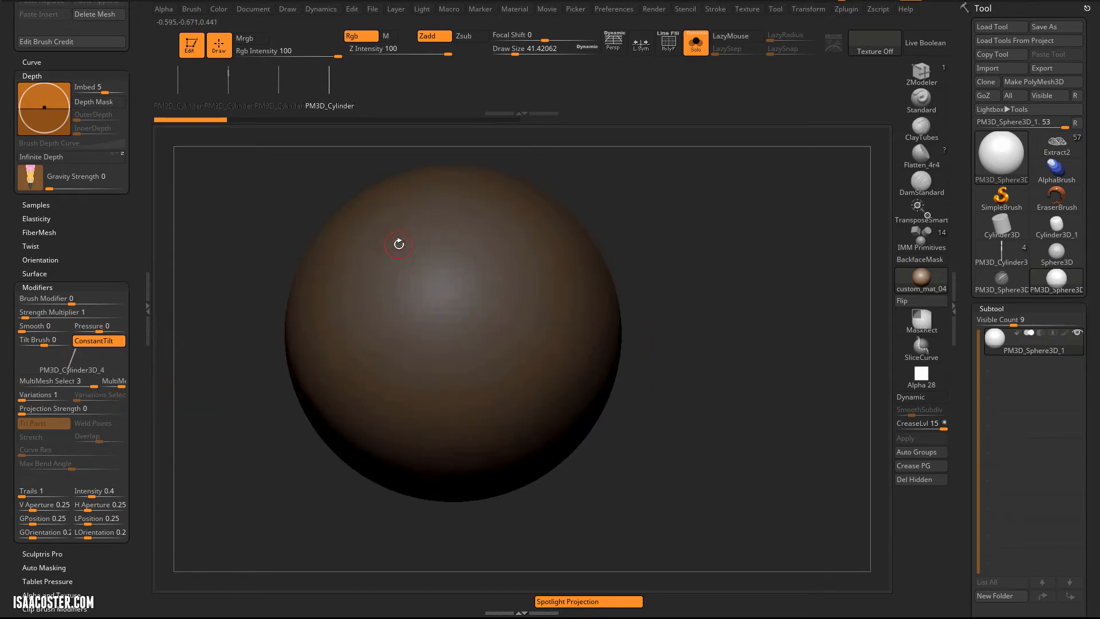
left_click_drag(447, 185, 349, 325)
key("ctrl+n")
left_click_drag(440, 235, 361, 336)
mouse_move(545, 157)
left_mouse_down()
mouse_move(350, 391)
mouse_move(559, 166)
left_mouse_up()
left_click_drag(688, 258, 661, 327)
left_click_drag(396, 464, 572, 254)
key("ctrl+z")
key("ctrl+z")
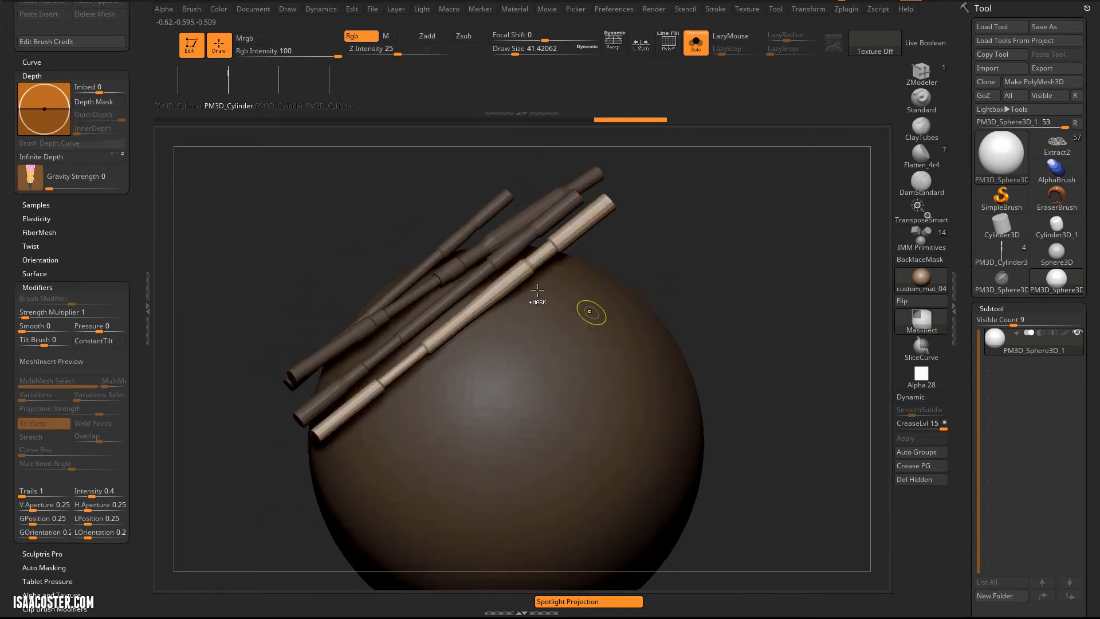
key("ctrl+z")
key("ctrl+z")
key("ctrl+z")
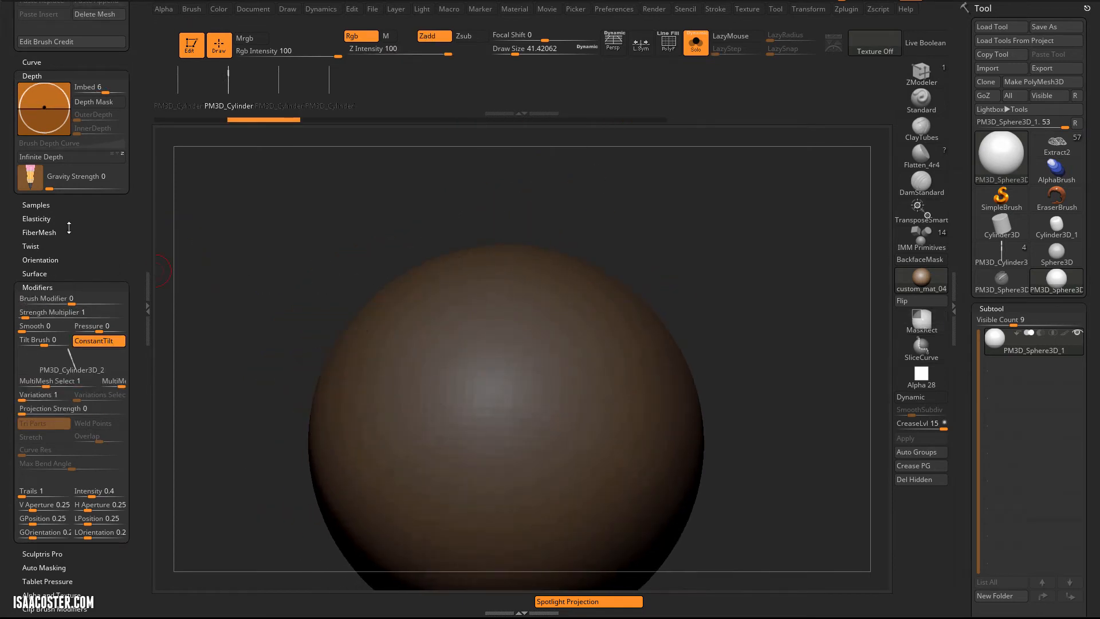
scroll(89, 253, "down", 2)
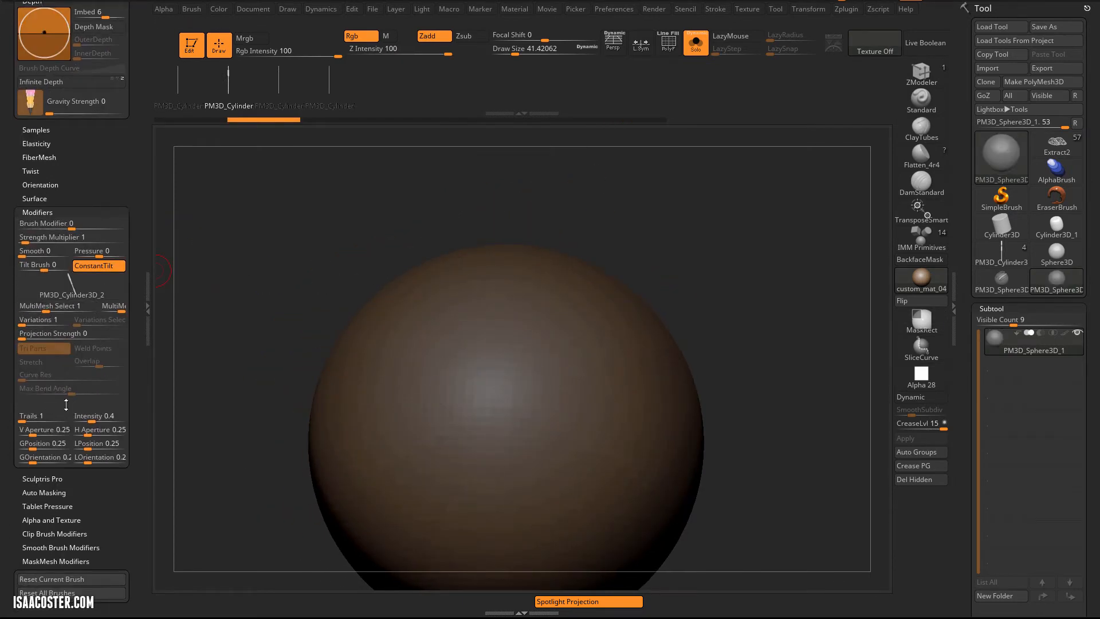
Raise projection strength to full and draw about seven curved tubes side by side across the sphere.
left_click_drag(41, 335, 80, 326)
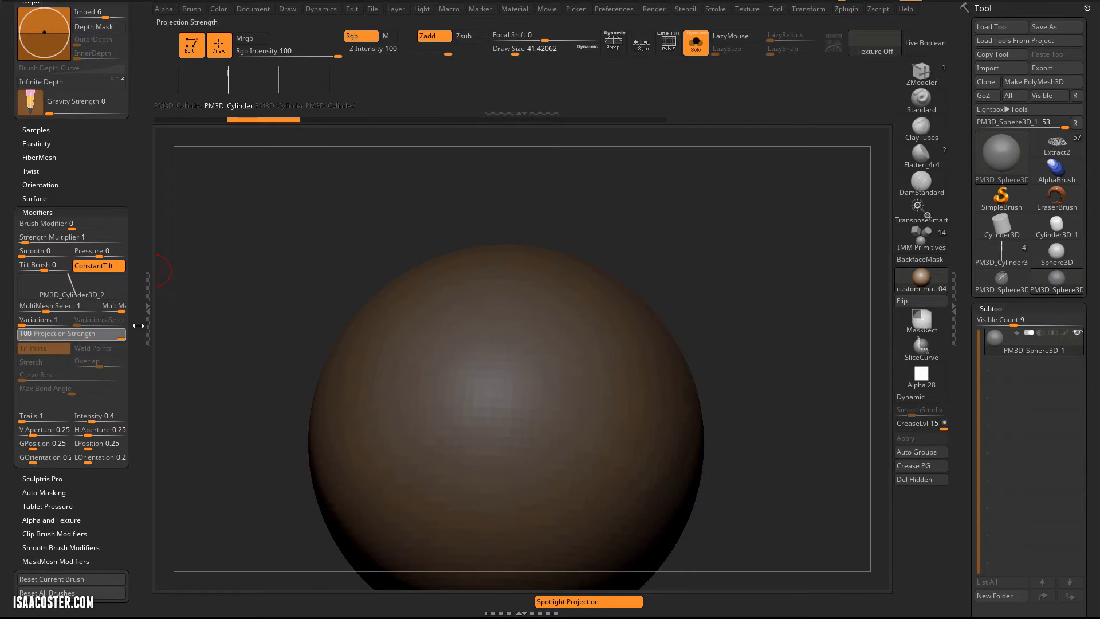
left_click_drag(249, 297, 142, 306, "alt")
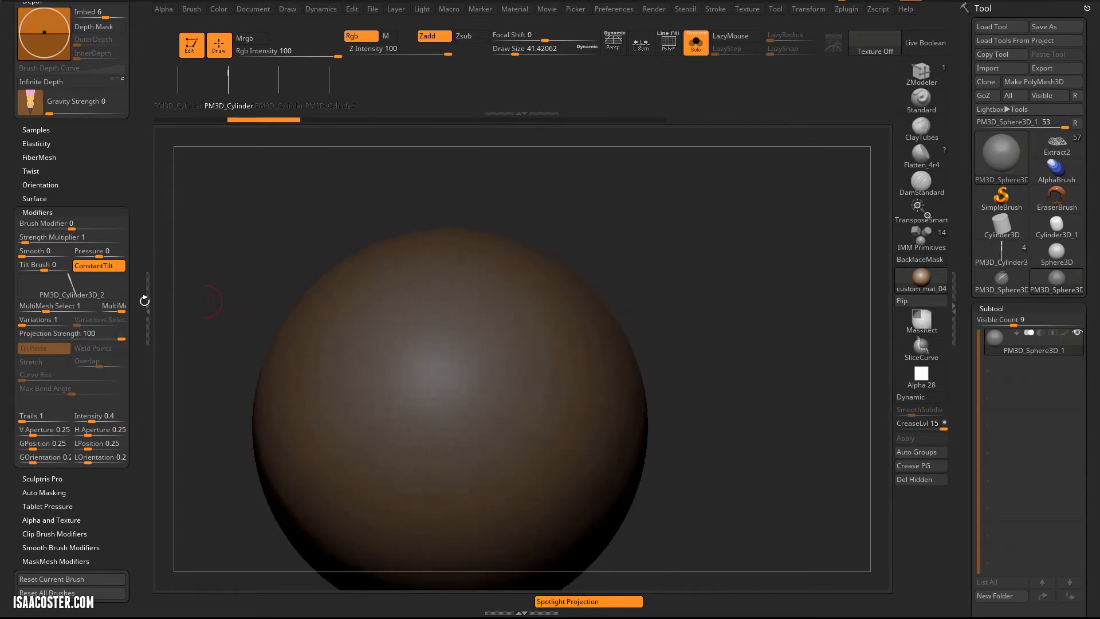
mouse_move(464, 256)
left_mouse_down()
mouse_move(338, 382)
mouse_move(310, 464)
left_mouse_up()
left_click_drag(516, 237, 356, 432)
left_click_drag(678, 220, 593, 267)
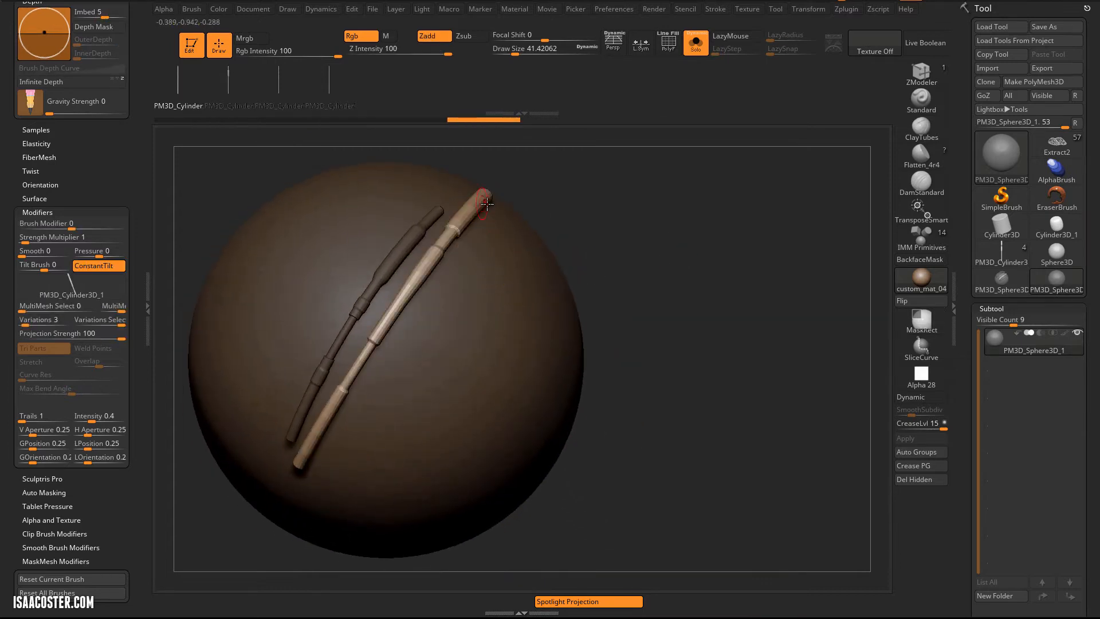
left_click_drag(499, 202, 365, 438)
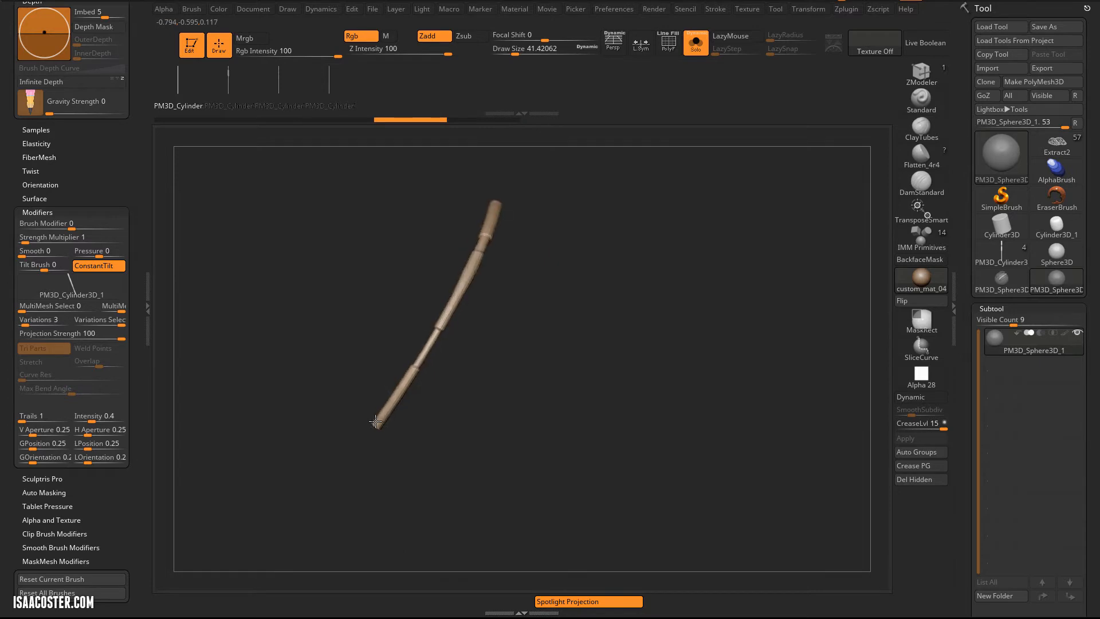
left_click_drag(606, 282, 567, 277)
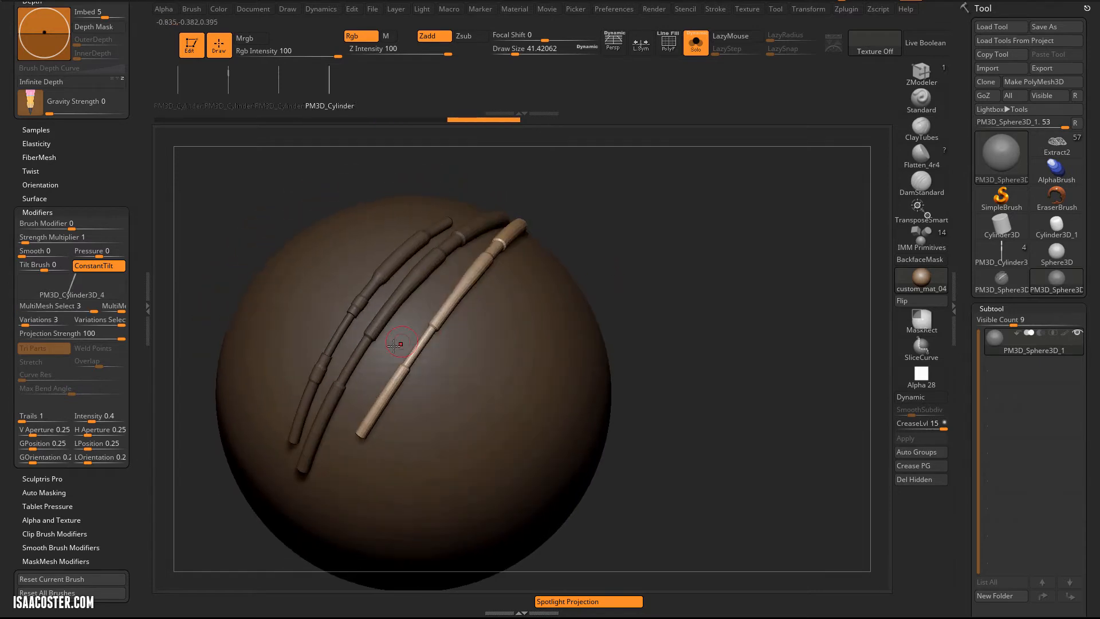
left_click_drag(464, 254, 316, 457)
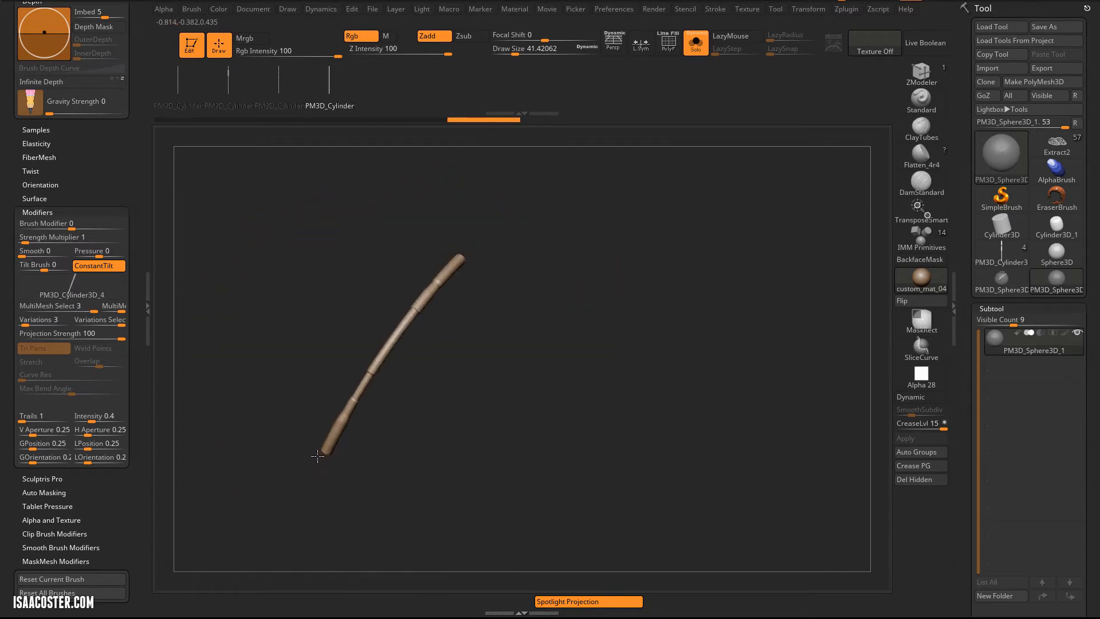
left_click_drag(506, 273, 329, 500)
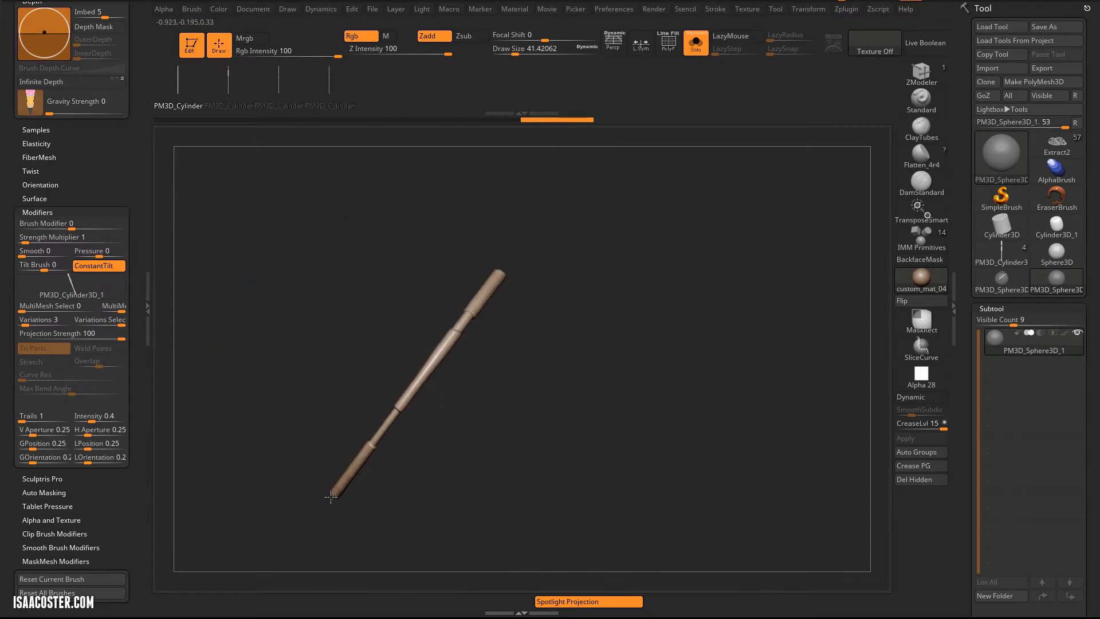
mouse_move(337, 147)
left_mouse_down()
mouse_move(327, 351)
mouse_move(257, 459)
left_mouse_up()
mouse_move(322, 279)
left_mouse_down()
mouse_move(366, 234)
mouse_move(396, 172)
left_mouse_up()
mouse_move(555, 154)
left_mouse_down()
mouse_move(669, 319)
mouse_move(672, 299)
mouse_move(717, 276)
mouse_move(701, 293)
mouse_move(533, 283)
mouse_move(567, 274)
mouse_move(602, 293)
mouse_move(611, 341)
left_mouse_up()
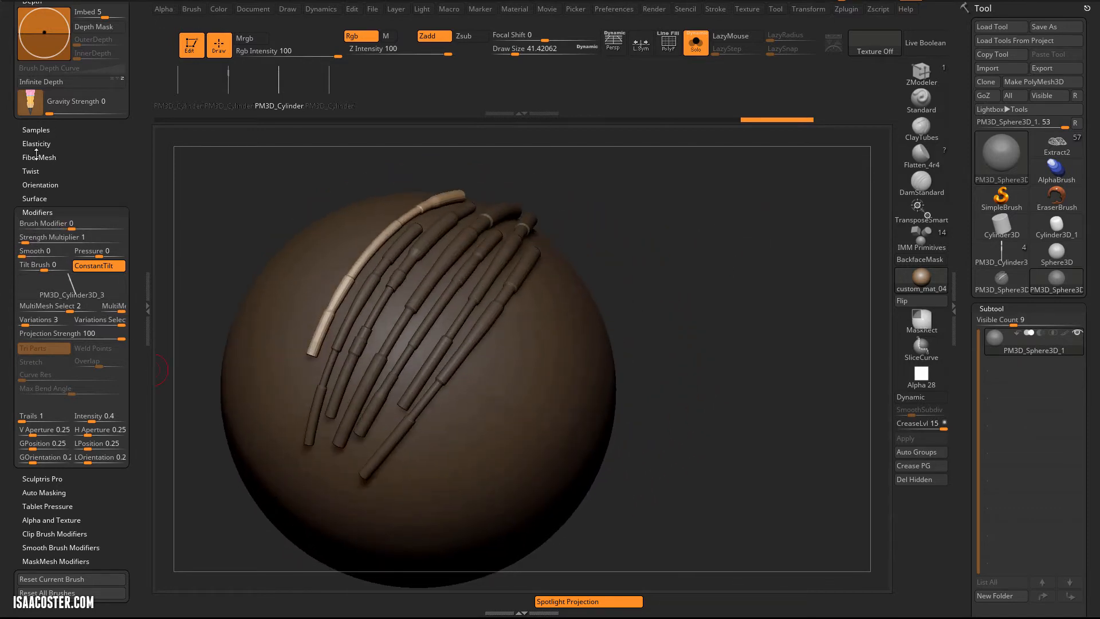
scroll(75, 155, "up", 3)
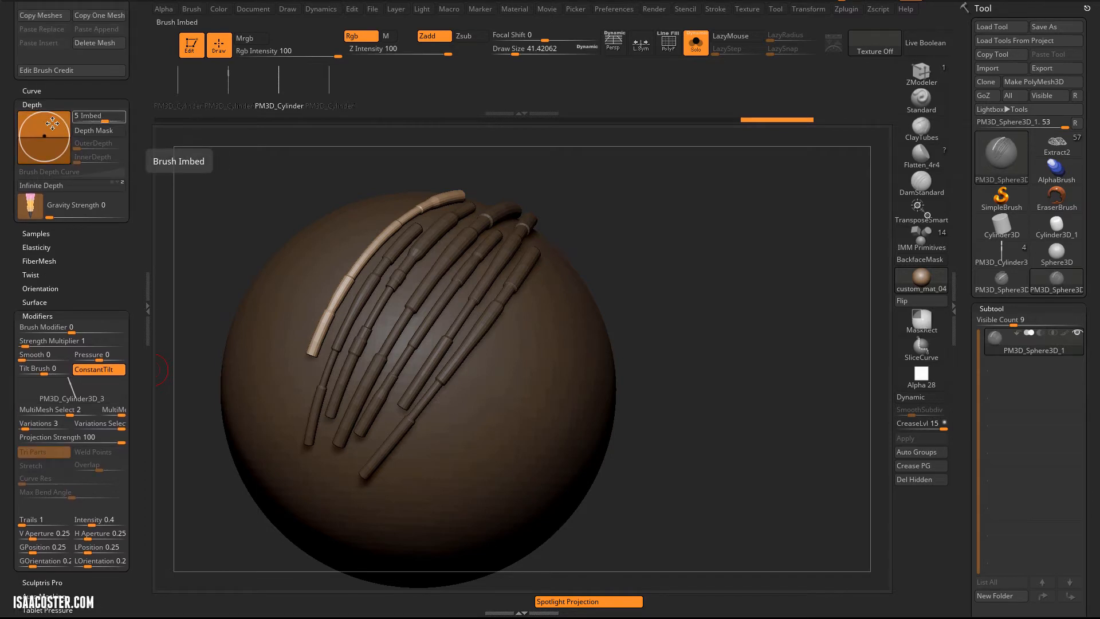
Collapse the Depth section of the Brush palette and rotate the sphere to check the tubes.
left_click(32, 106)
mouse_move(712, 260)
left_mouse_down()
mouse_move(602, 257)
mouse_move(728, 295)
mouse_move(734, 262)
left_mouse_up()
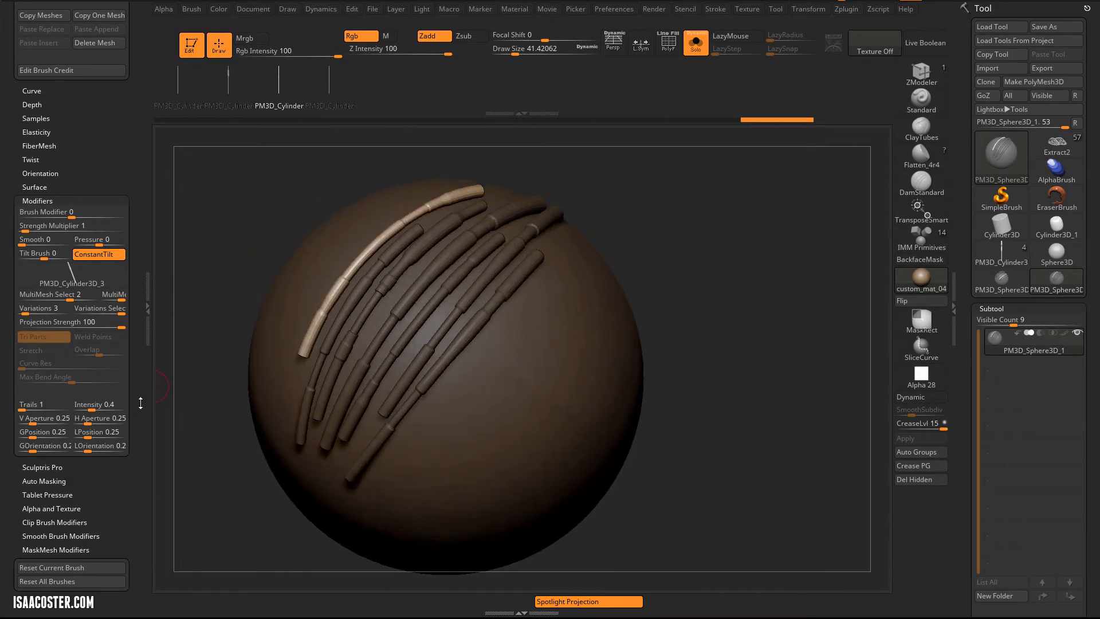
scroll(140, 403, "up", 3)
scroll(140, 378, "up", 3)
scroll(137, 333, "up", 3)
scroll(138, 332, "up", 3)
Save the brush as IMM_Tubes_01 in BrushPresets, replacing the existing preset, then cancel a second save.
left_click(93, 27)
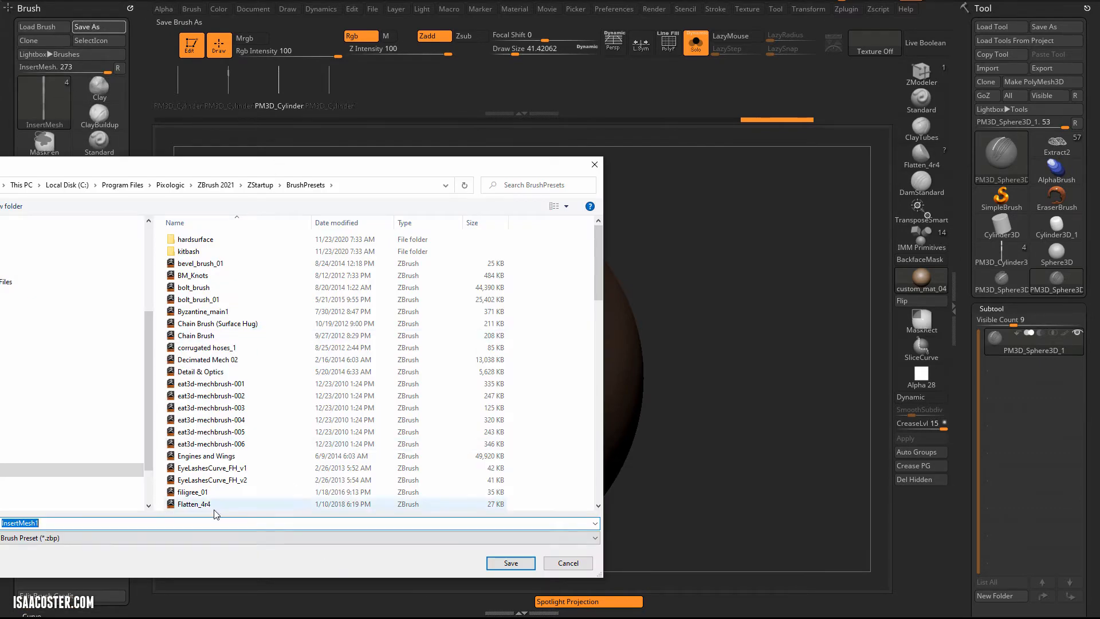
left_click_drag(597, 297, 596, 481)
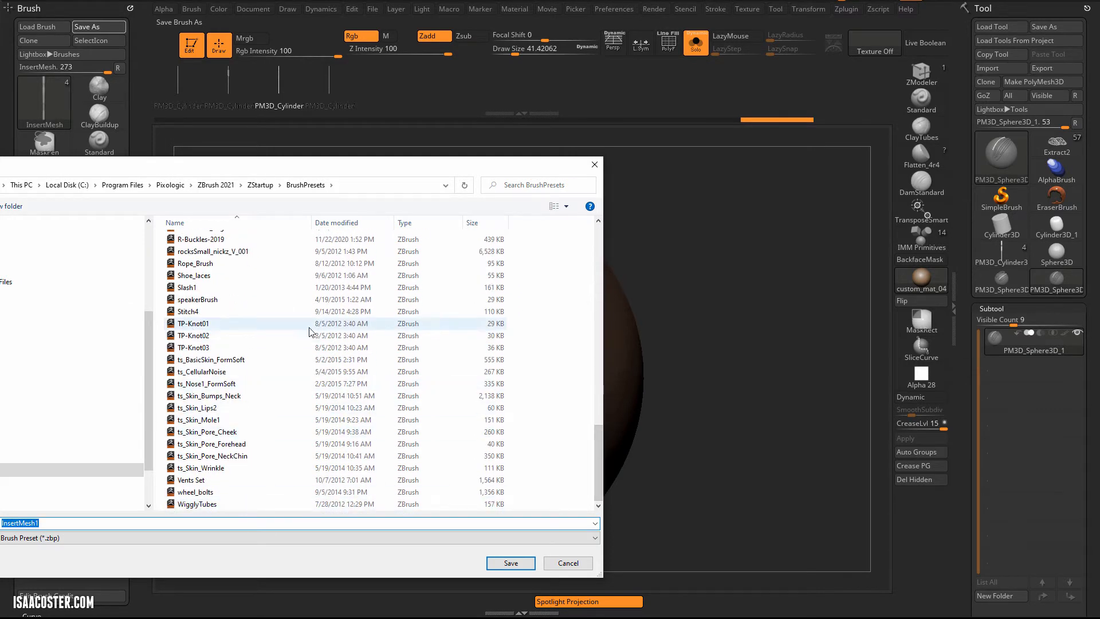
scroll(258, 344, "up", 5)
scroll(216, 360, "up", 3)
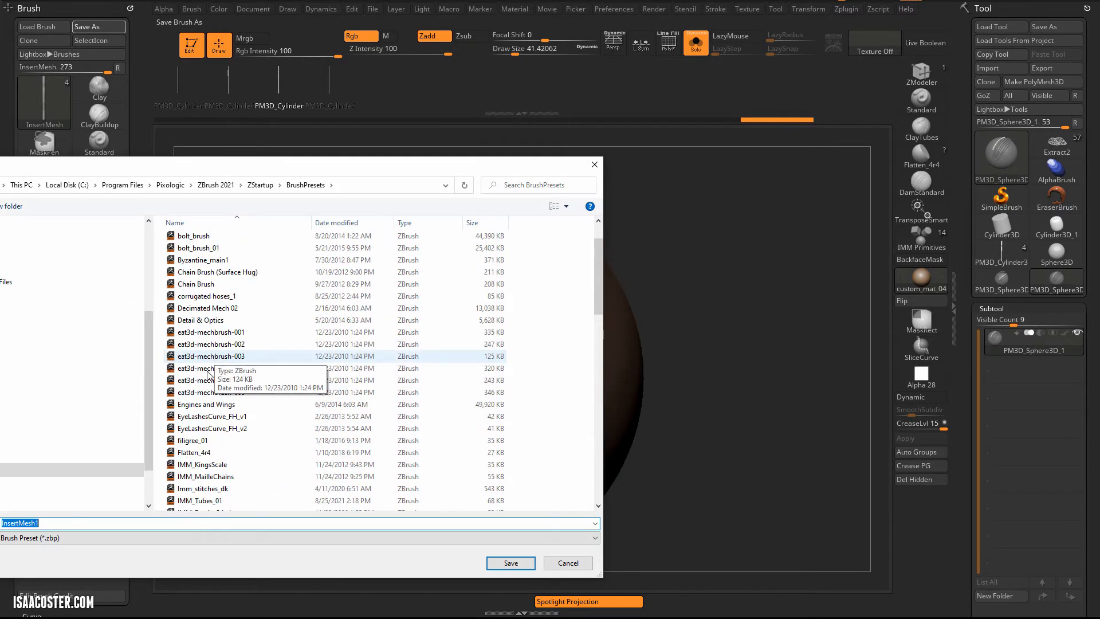
scroll(217, 379, "up", 2)
scroll(219, 405, "down", 3)
scroll(228, 430, "down", 2)
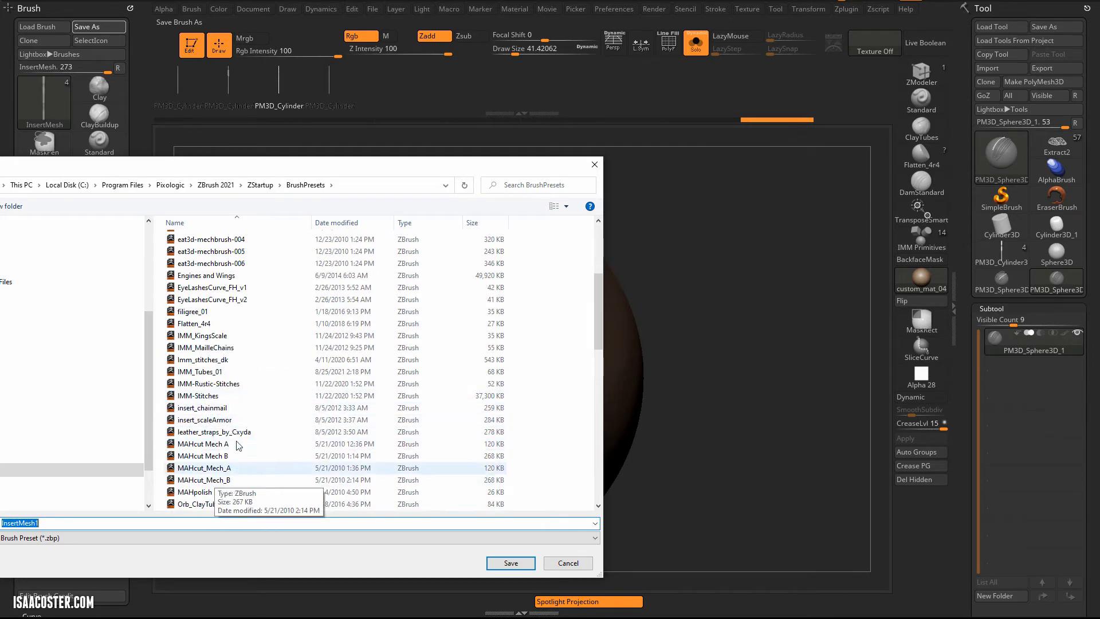
left_click(220, 371)
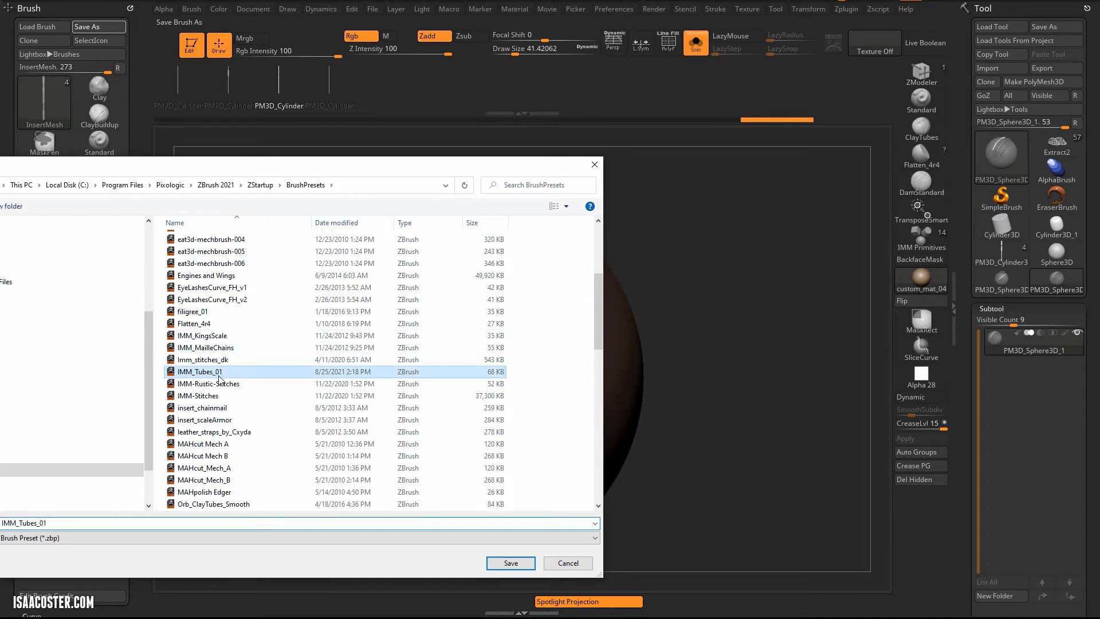
left_click(511, 563)
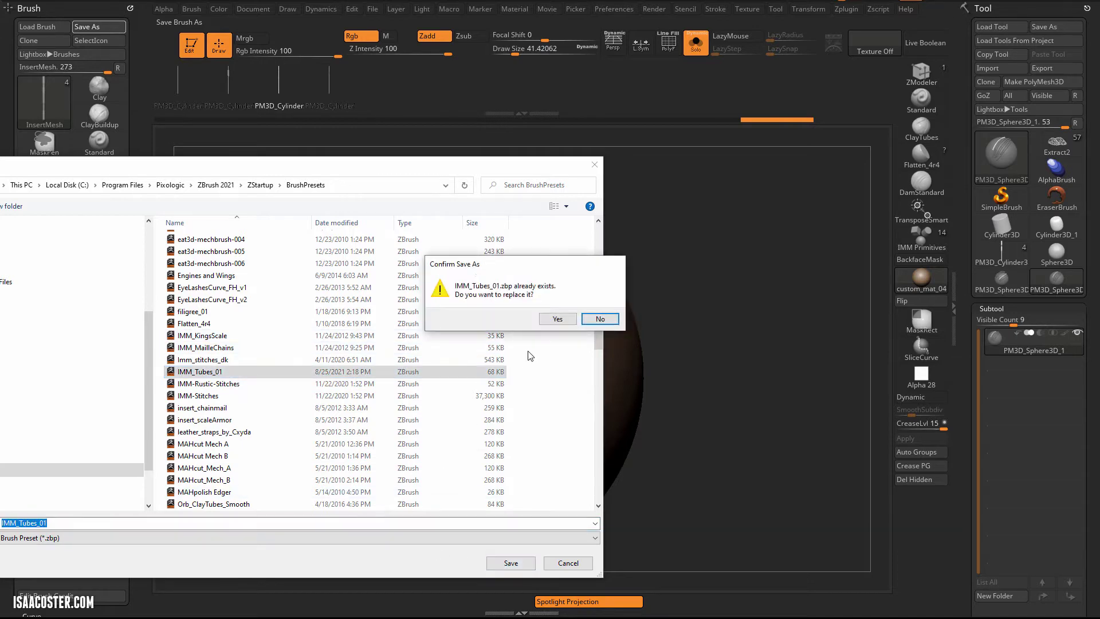
left_click(558, 319)
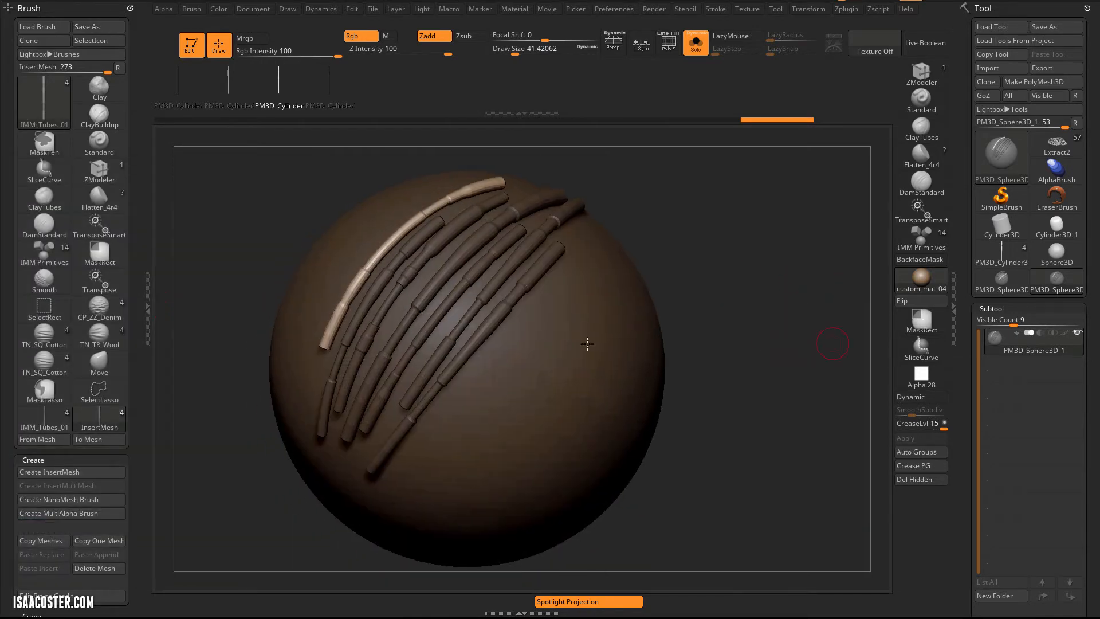
left_click(95, 28)
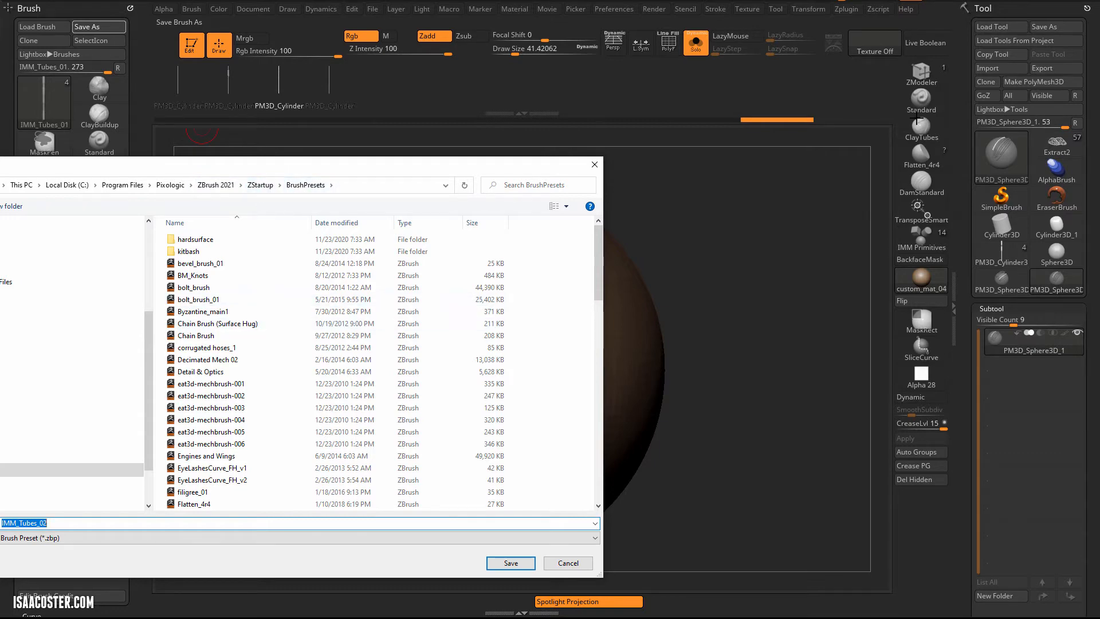
left_click(568, 562)
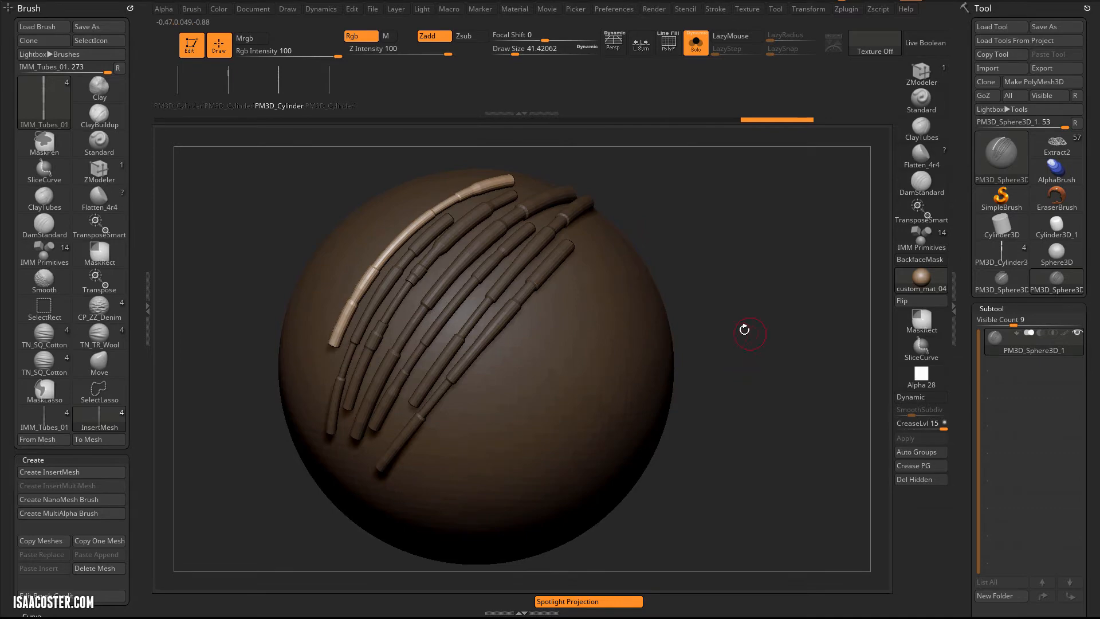
Make the side pocket piece PM3D_ZSphere1_19 active, solo it and zoom in on its hollow.
left_click_drag(744, 330, 769, 298)
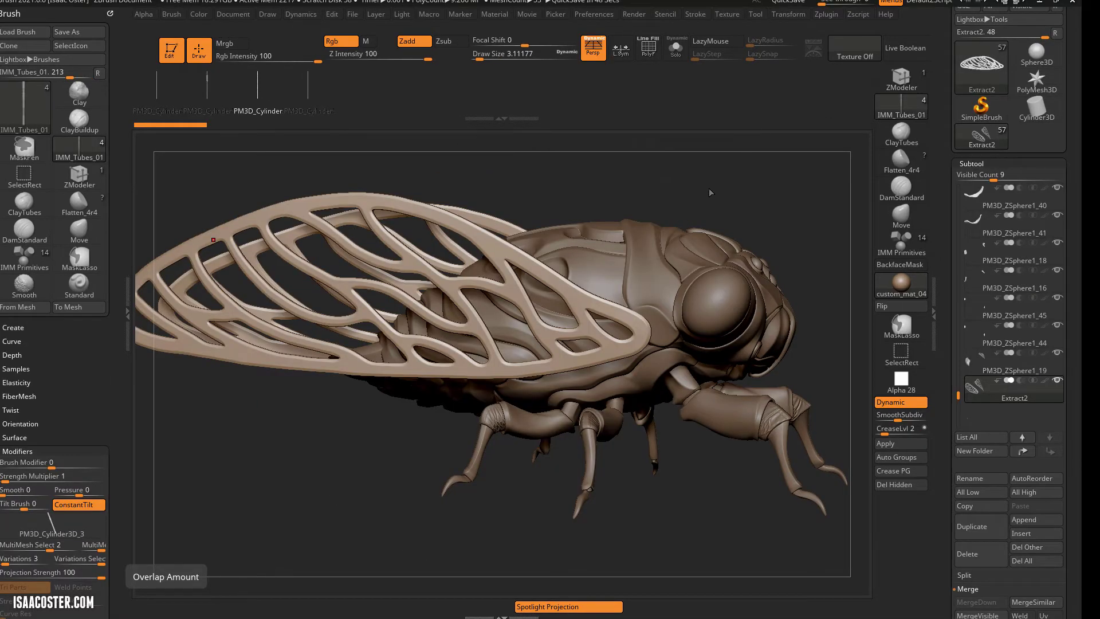
left_click_drag(709, 192, 580, 318)
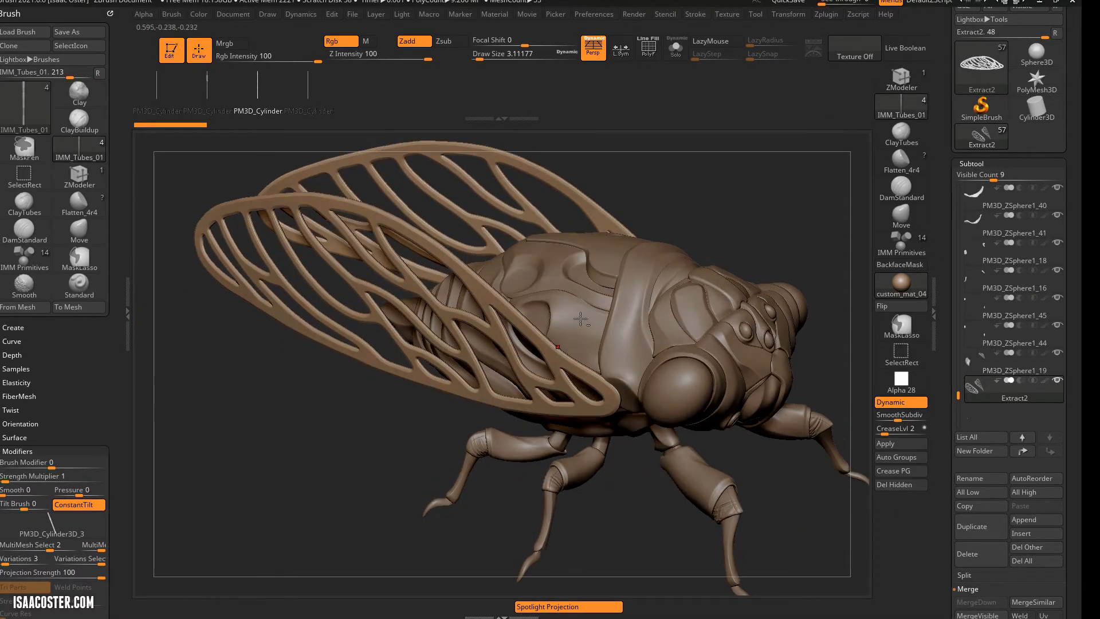
mouse_move(696, 223)
left_mouse_down()
mouse_move(715, 221)
mouse_move(596, 329)
left_mouse_up()
left_click(549, 311, "alt")
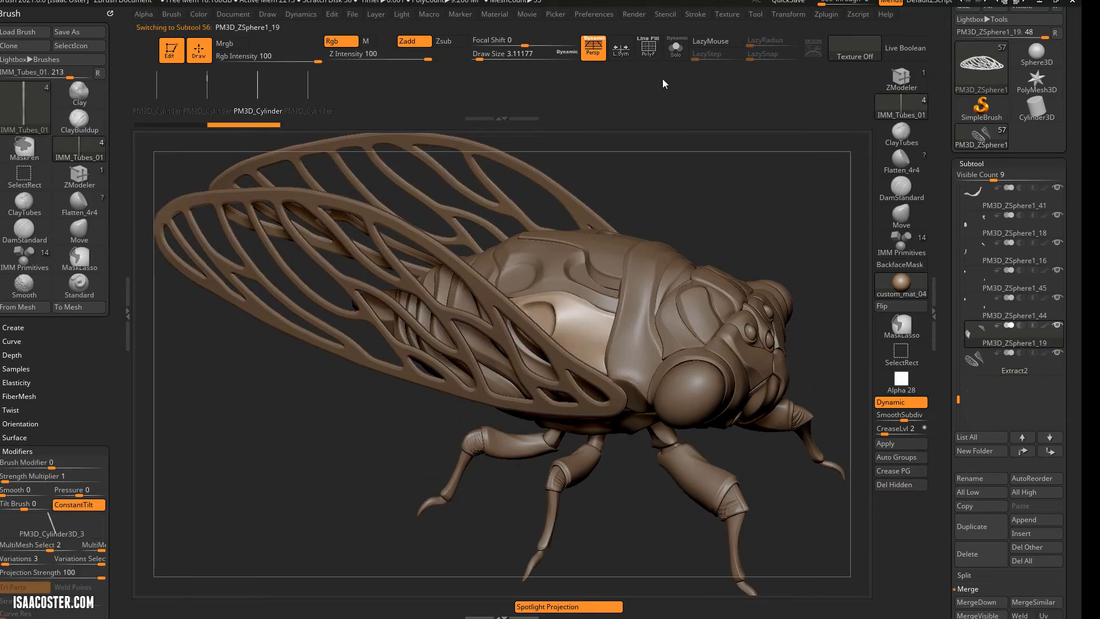
left_click(676, 48)
mouse_move(679, 206)
right_mouse_down("ctrl")
mouse_move(807, 374)
mouse_move(791, 335)
mouse_move(486, 310)
right_mouse_up("ctrl")
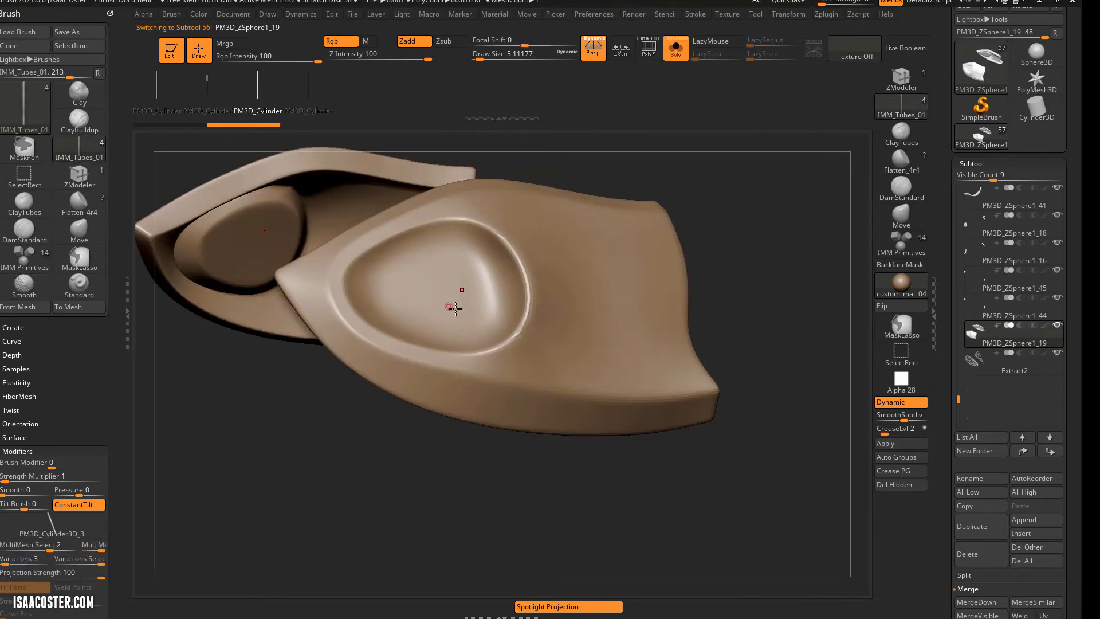
right_click_drag(343, 453, 264, 459, "alt")
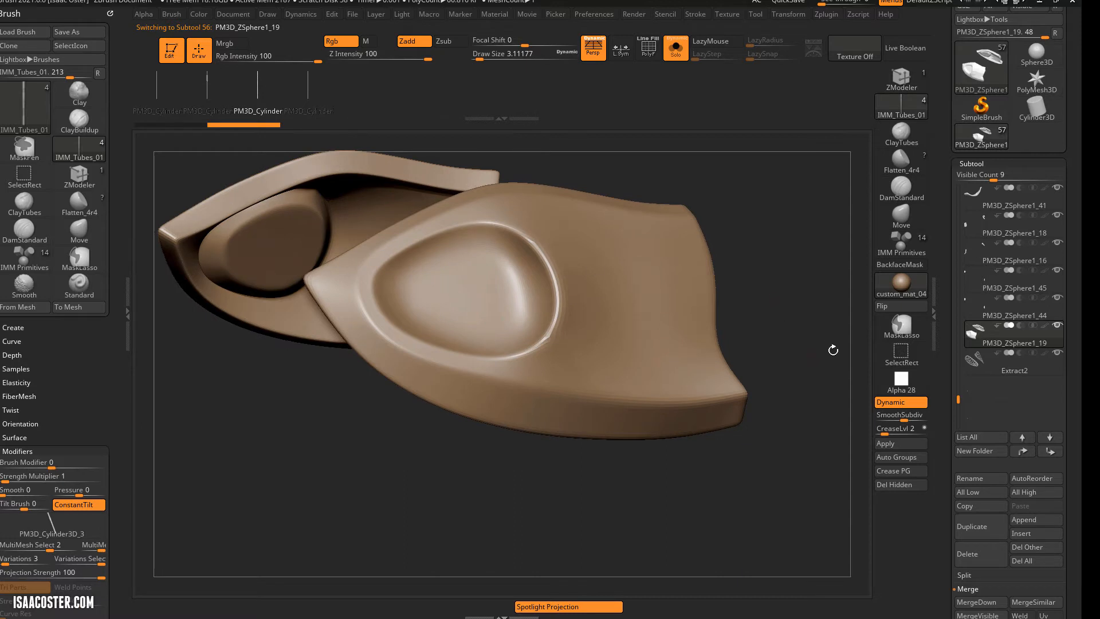
Insert one IMM_Tubes_01 tube across the pocket hollow and orbit to check its fit.
mouse_move(454, 277)
left_mouse_down()
mouse_move(453, 292)
mouse_move(550, 250)
left_mouse_up()
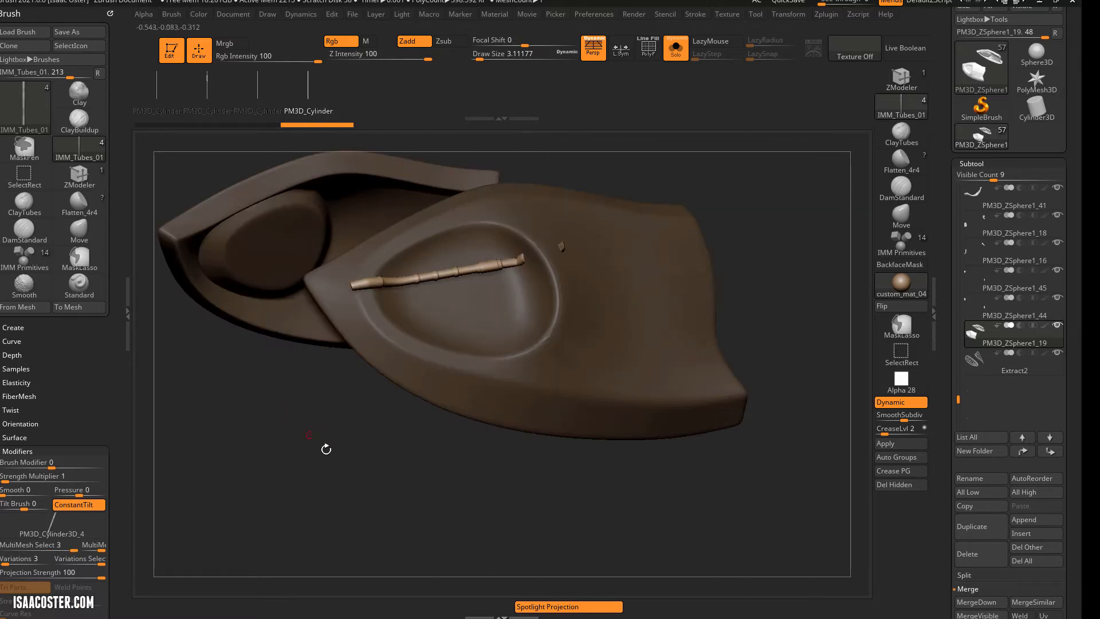
right_click_drag(331, 453, 93, 437)
left_click_drag(191, 371, 341, 278)
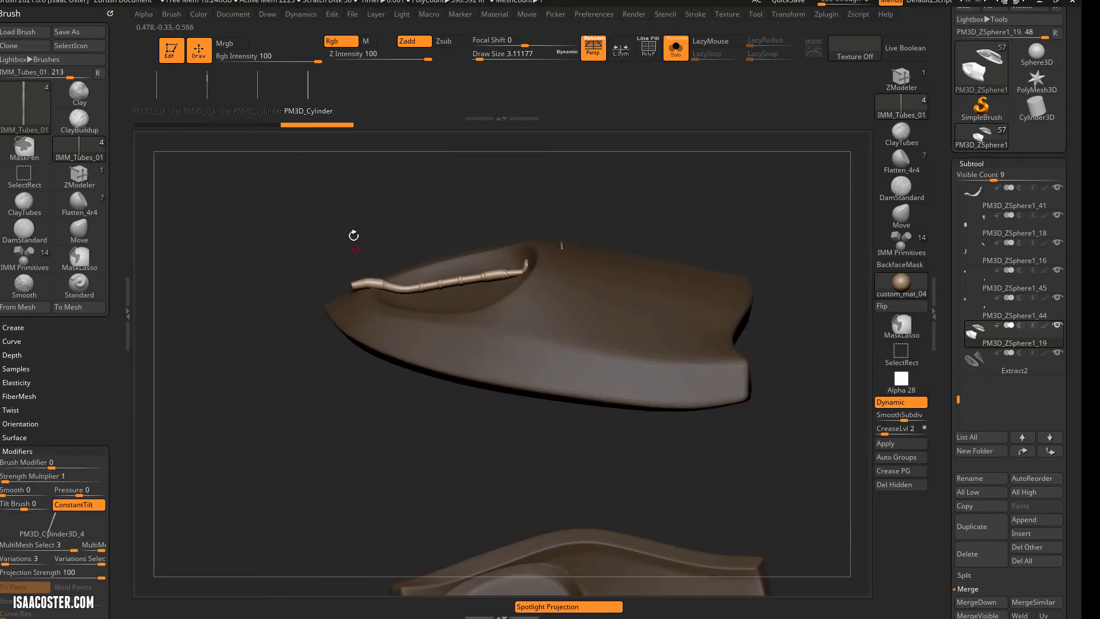
left_click_drag(357, 237, 348, 400)
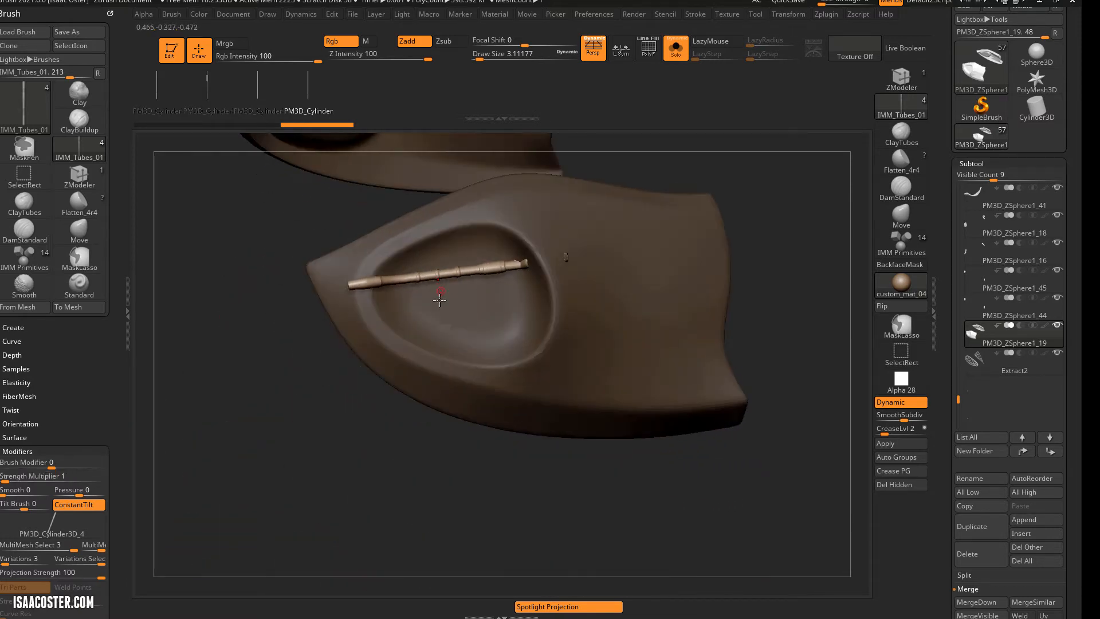
Undo the tube, show PolyF on the unsubdivided pocket mesh, frame it and switch to ZModeler.
key("shift+f")
key("ctrl+z")
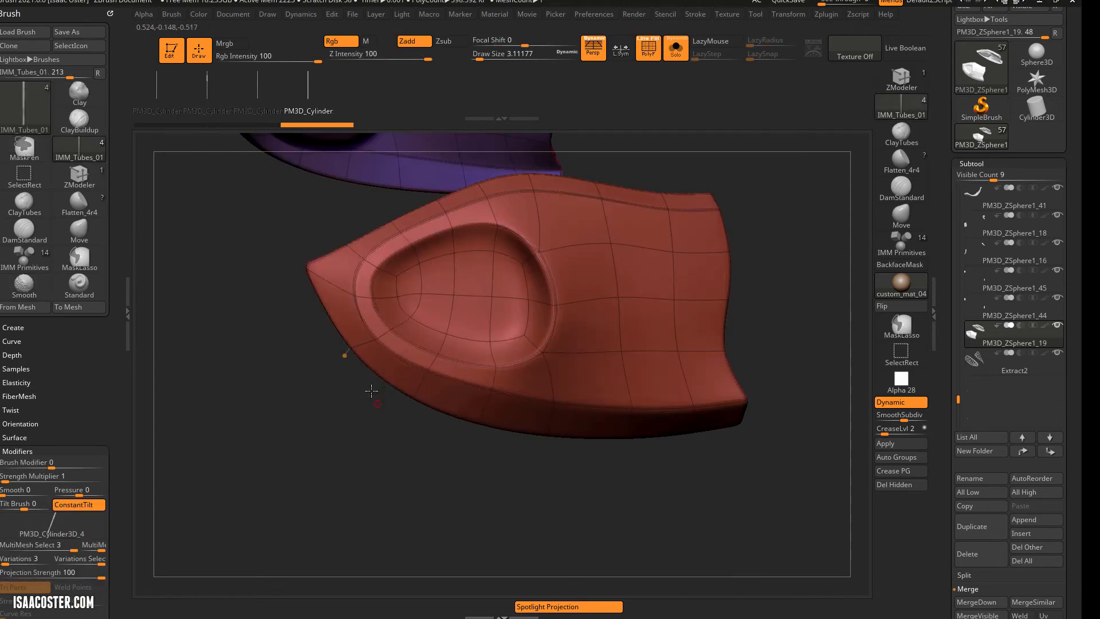
key("shift+d")
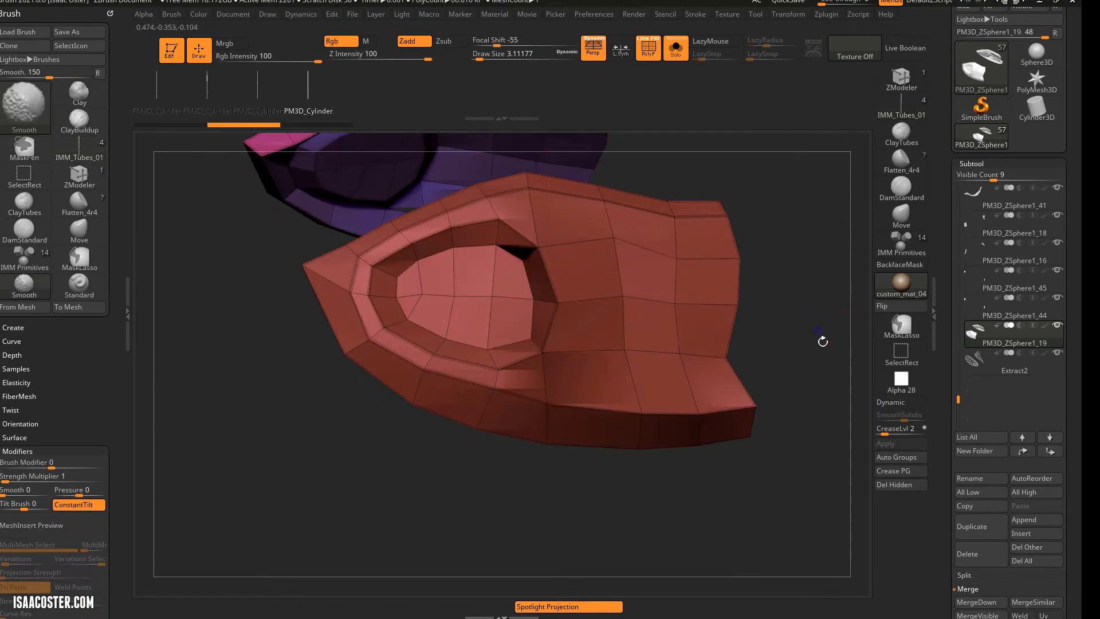
key("f")
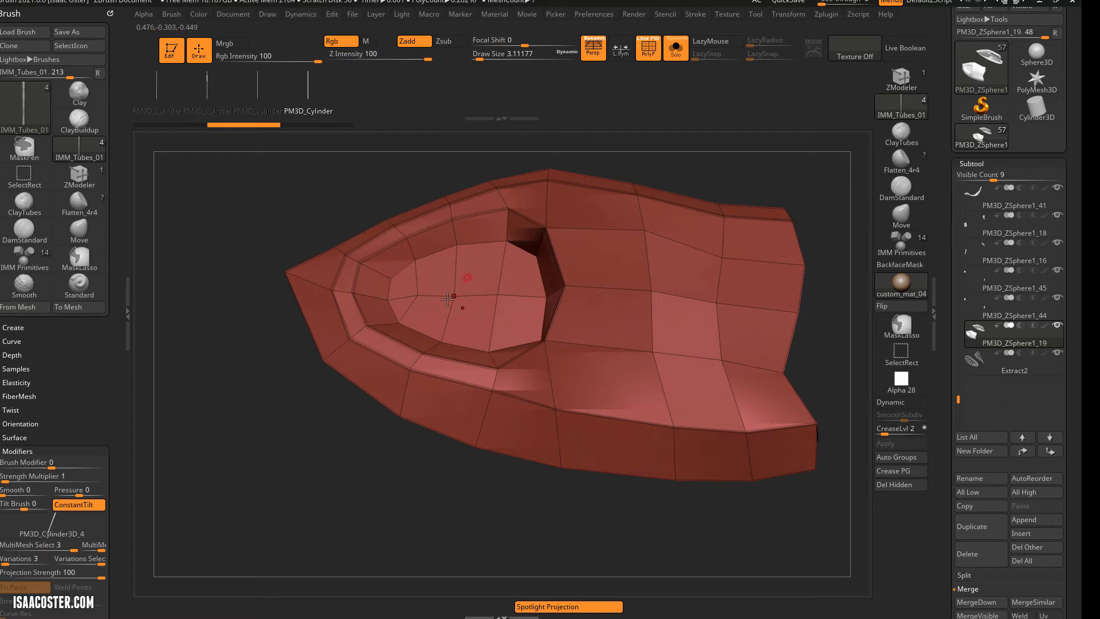
right_click_drag(297, 395, 303, 400, "ctrl")
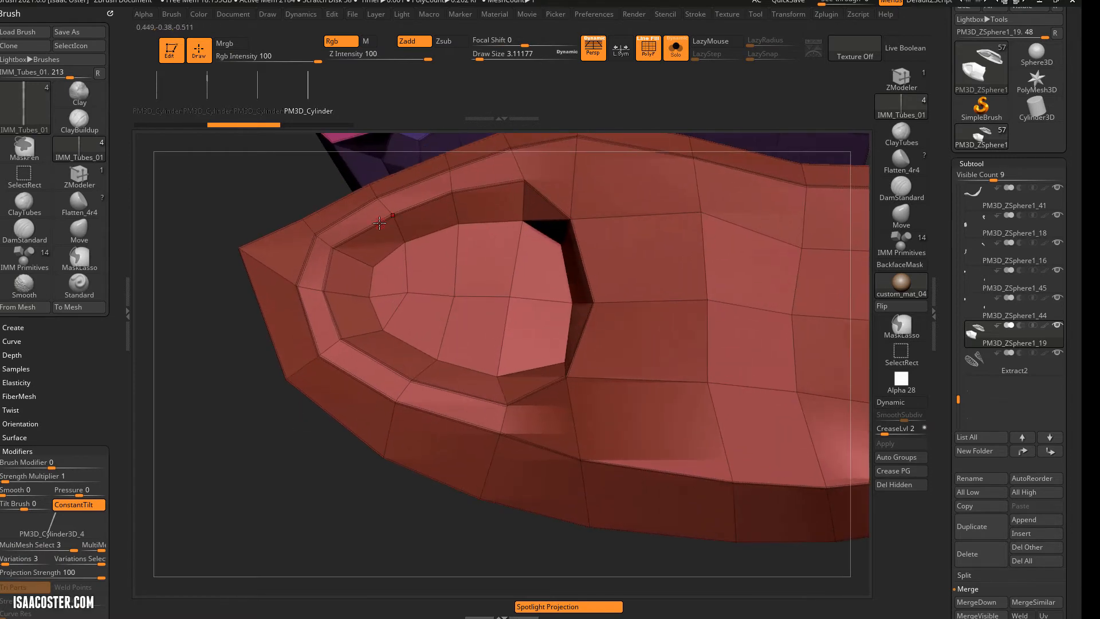
left_click(901, 80)
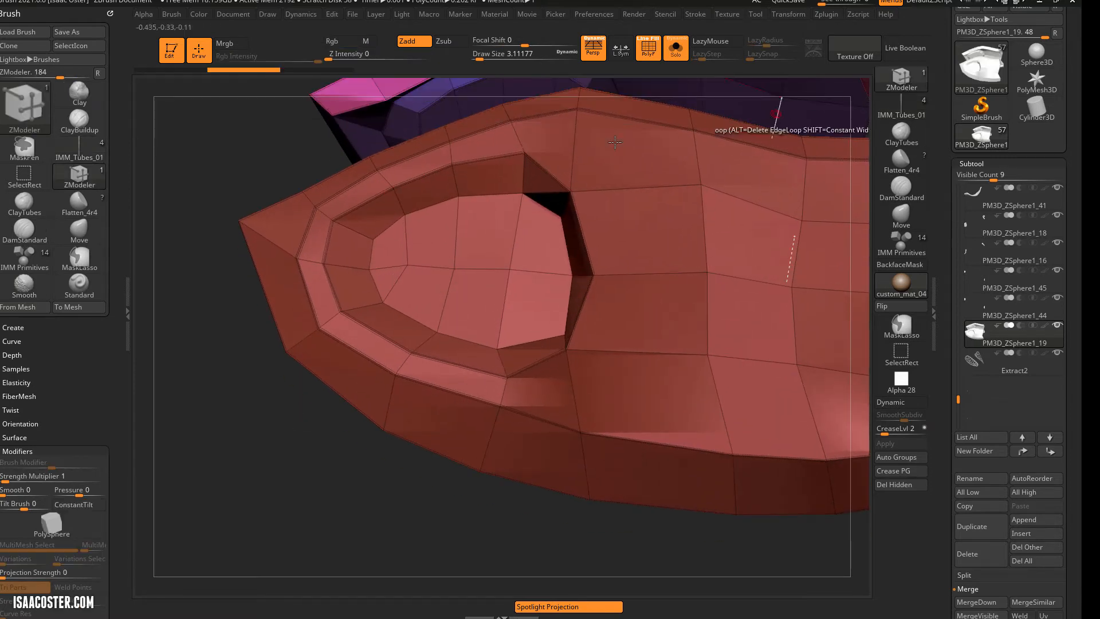
Extrude a rim polygon and group the polygons surrounding the pocket hole.
left_click_drag(319, 233, 348, 225)
right_click_drag(267, 357, 292, 343)
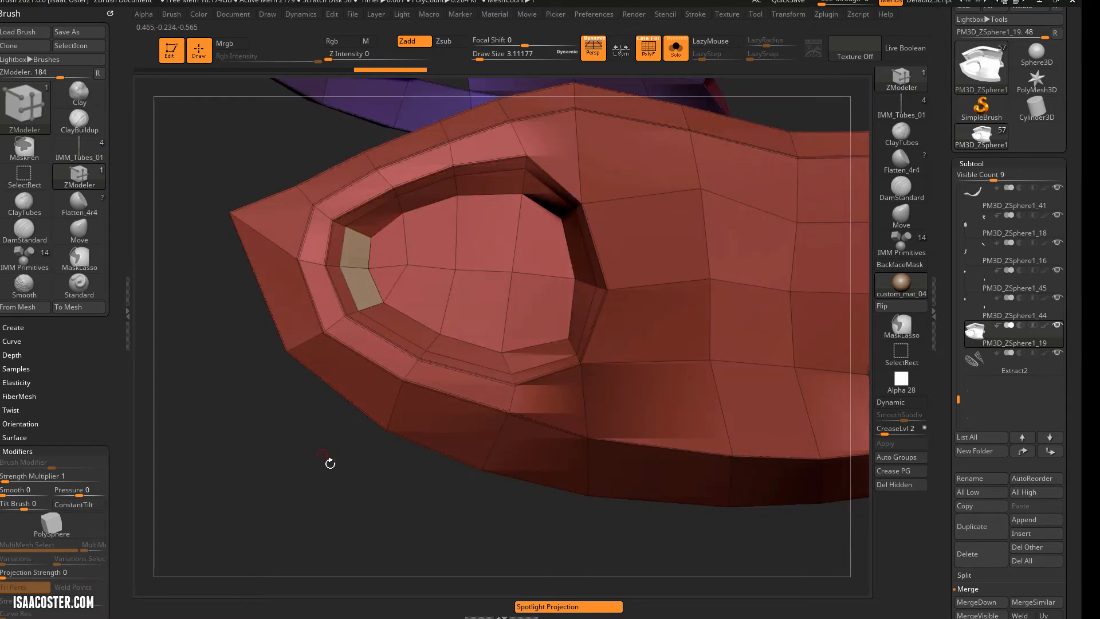
right_click_drag(334, 465, 430, 387)
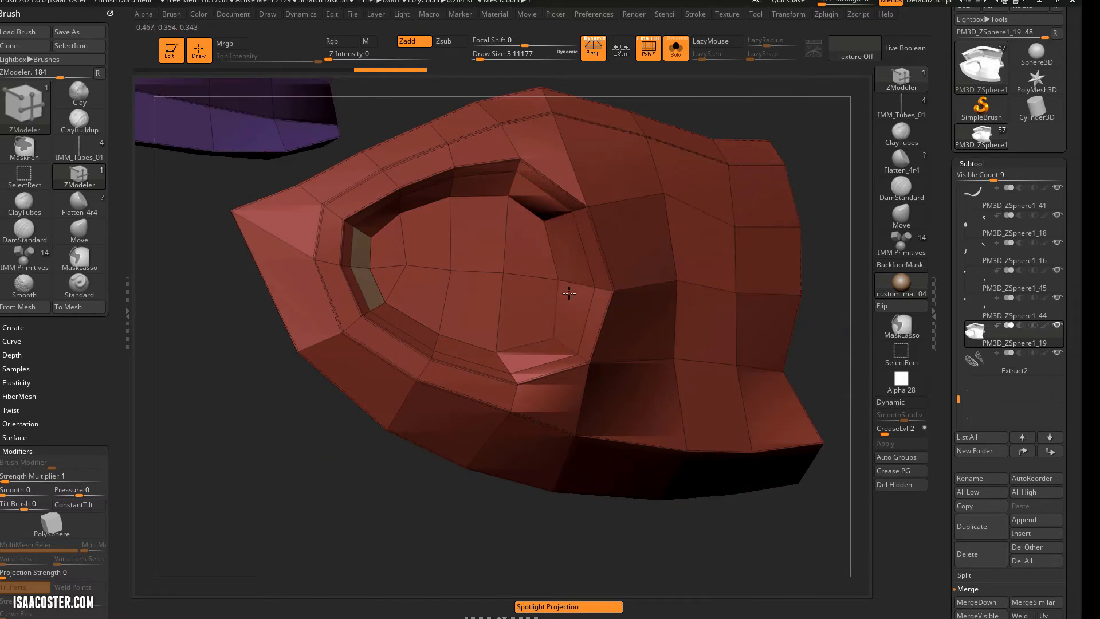
left_click(543, 206, "alt")
left_click(568, 254, "alt")
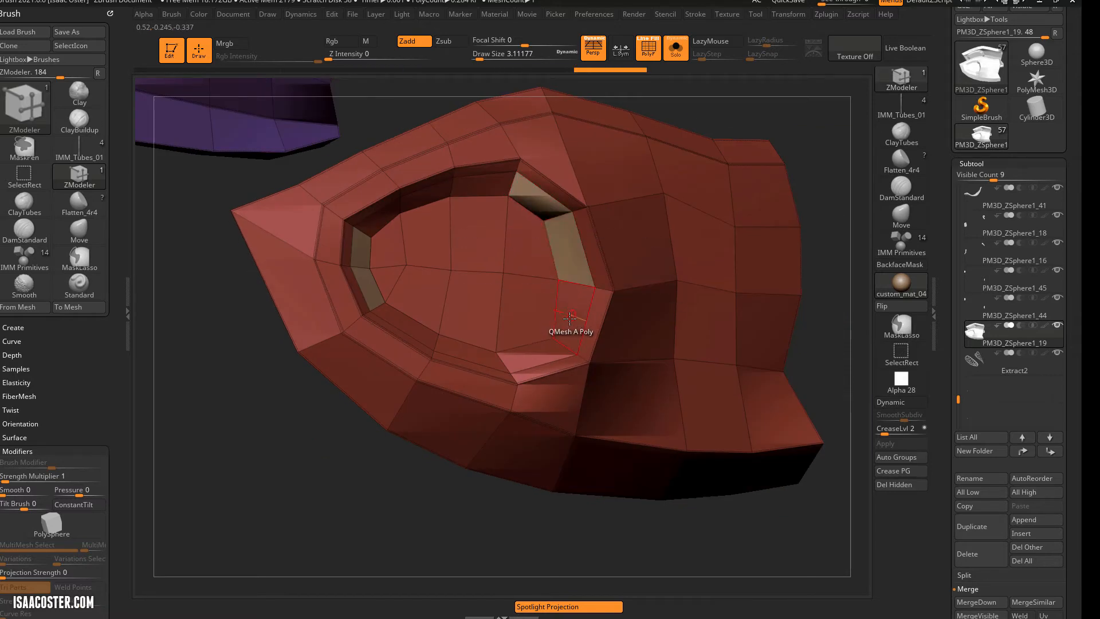
left_click(570, 319, "alt")
left_click(533, 361, "alt")
right_click_drag(352, 455, 374, 296)
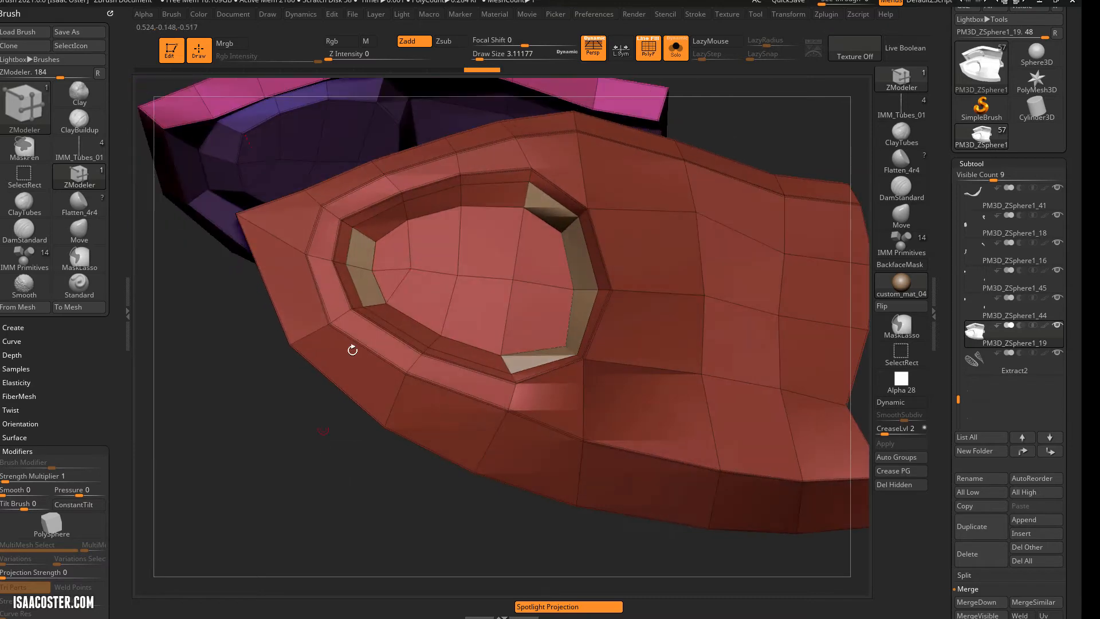
left_click(373, 293, "alt")
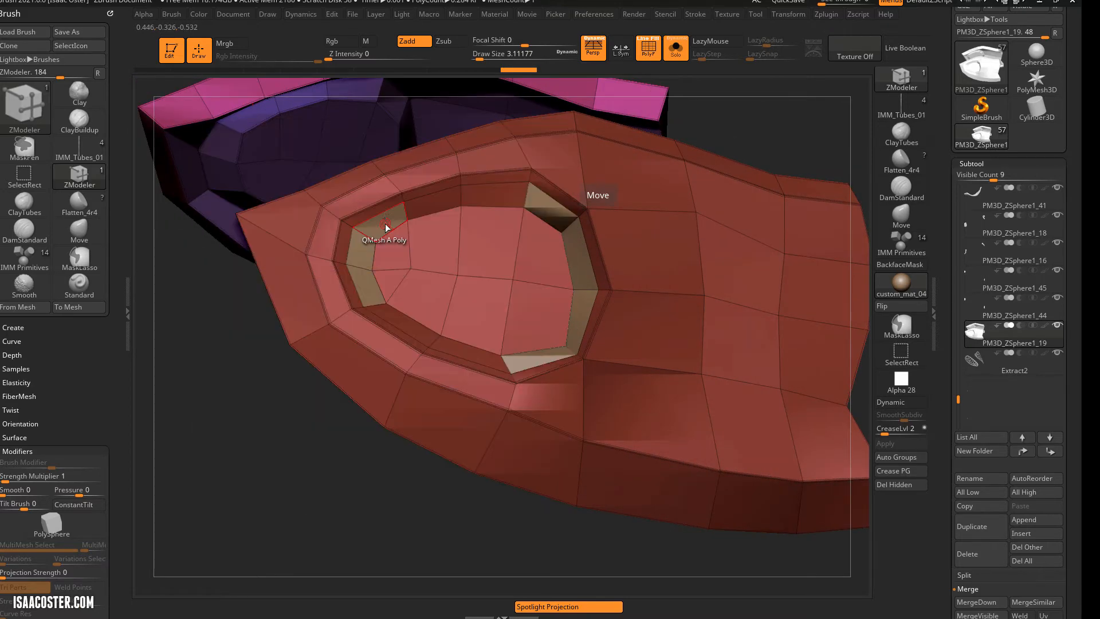
QMesh the rim faces inward twice, undo the attempt and bring up the polygon actions menu.
left_click_drag(385, 226, 363, 234)
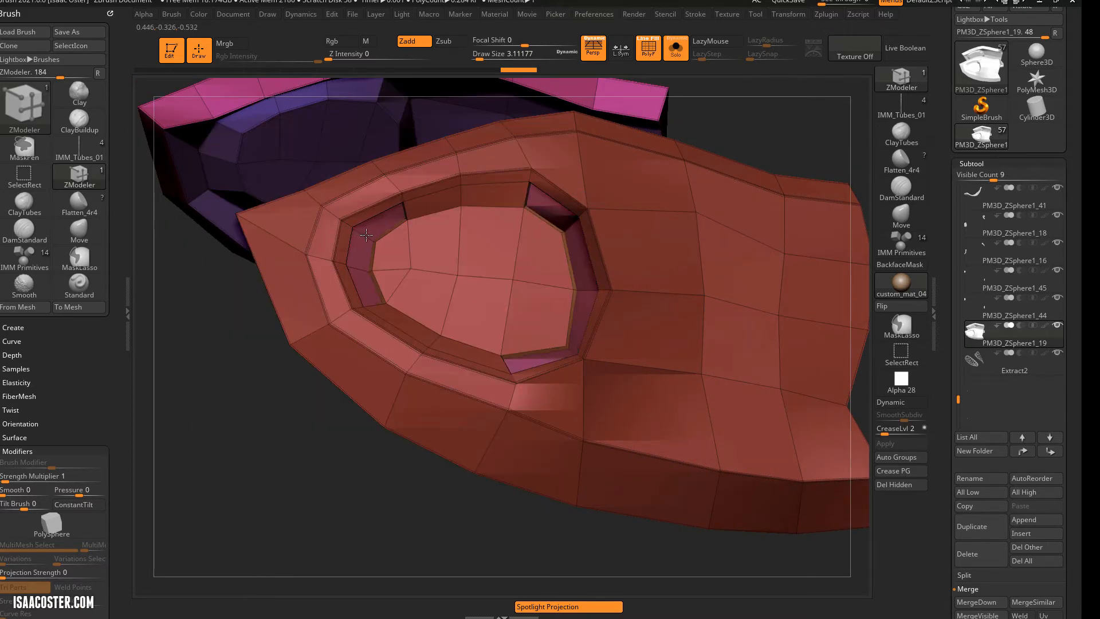
mouse_move(363, 258)
right_mouse_down()
mouse_move(365, 441)
mouse_move(322, 401)
right_mouse_up()
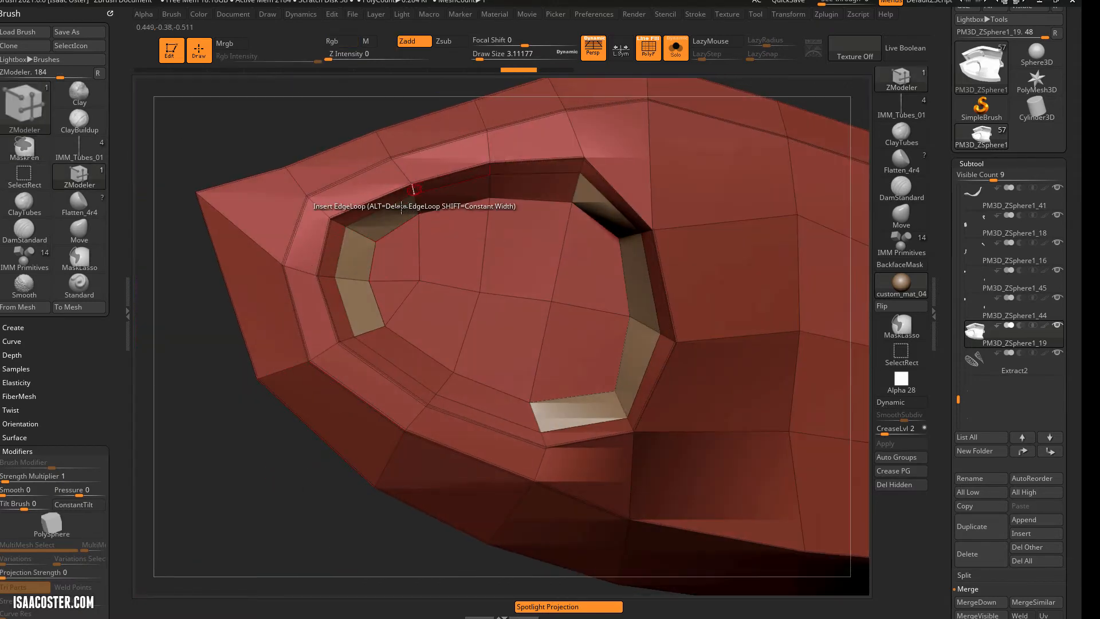
left_click_drag(389, 215, 402, 241)
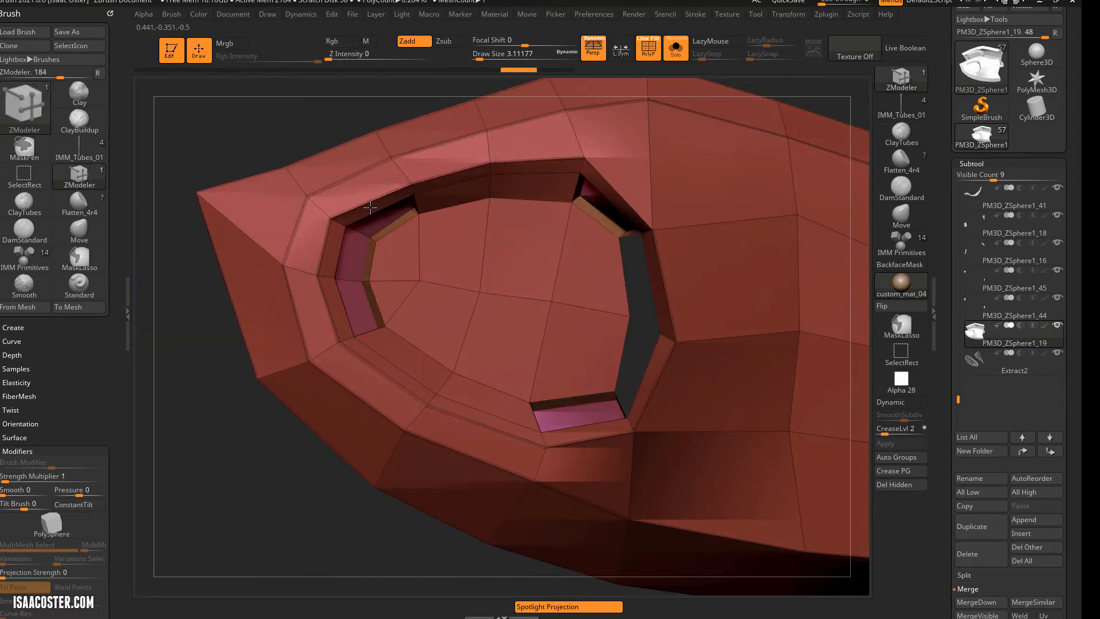
key("ctrl+z")
key("space")
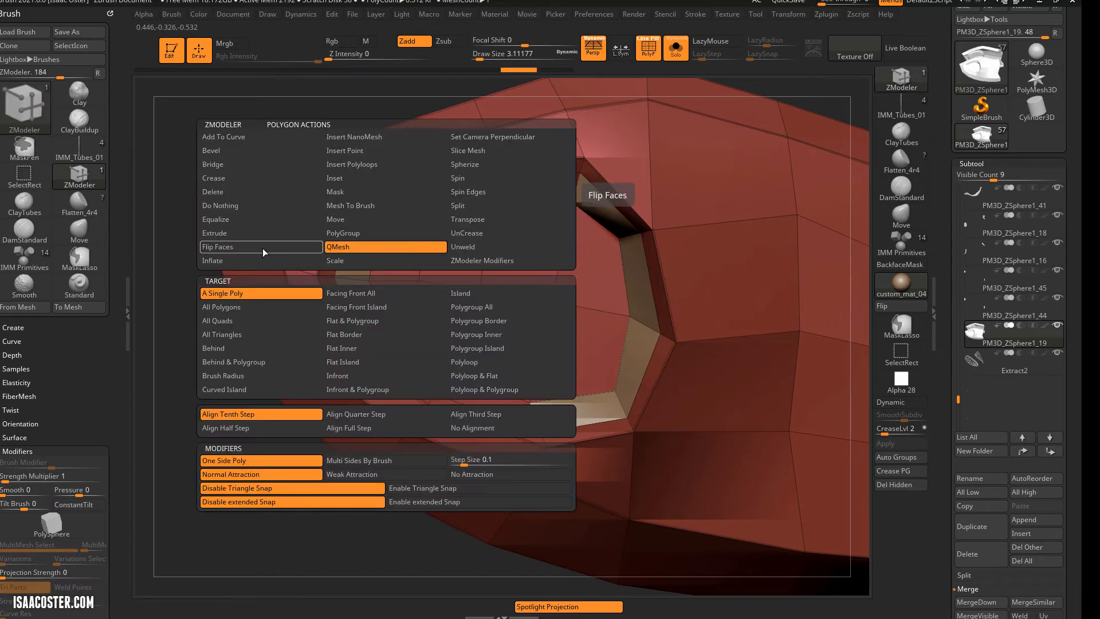
Extrude the pocket's inner ring inward with Polygroup All target, forming a recessed lip.
left_click(266, 260)
left_click(258, 233)
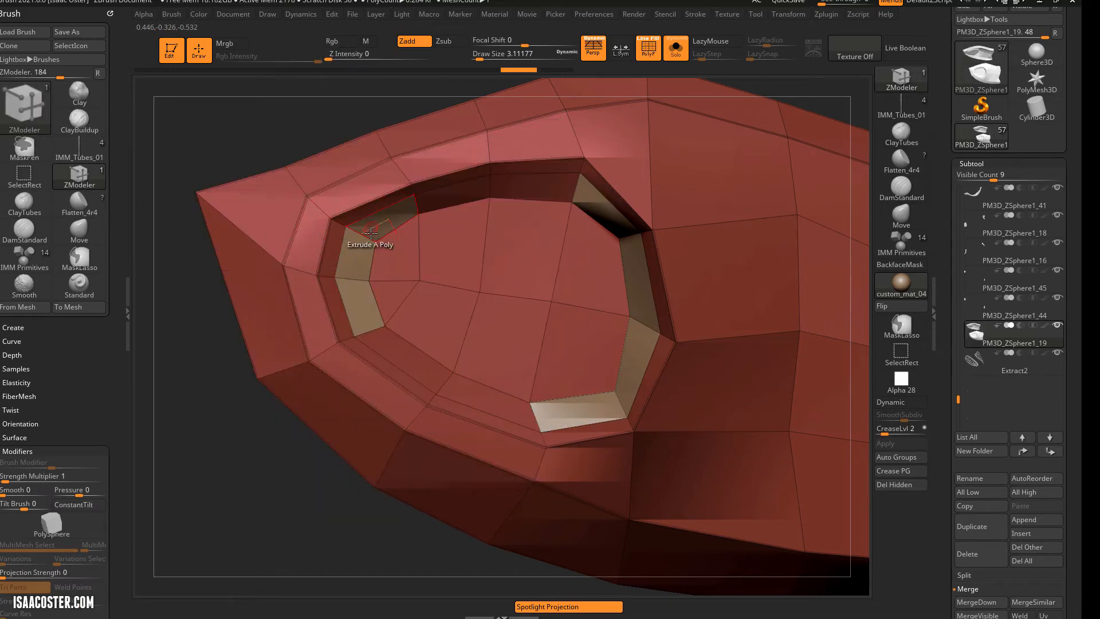
key("space")
left_click(457, 307)
left_click_drag(380, 224, 257, 387)
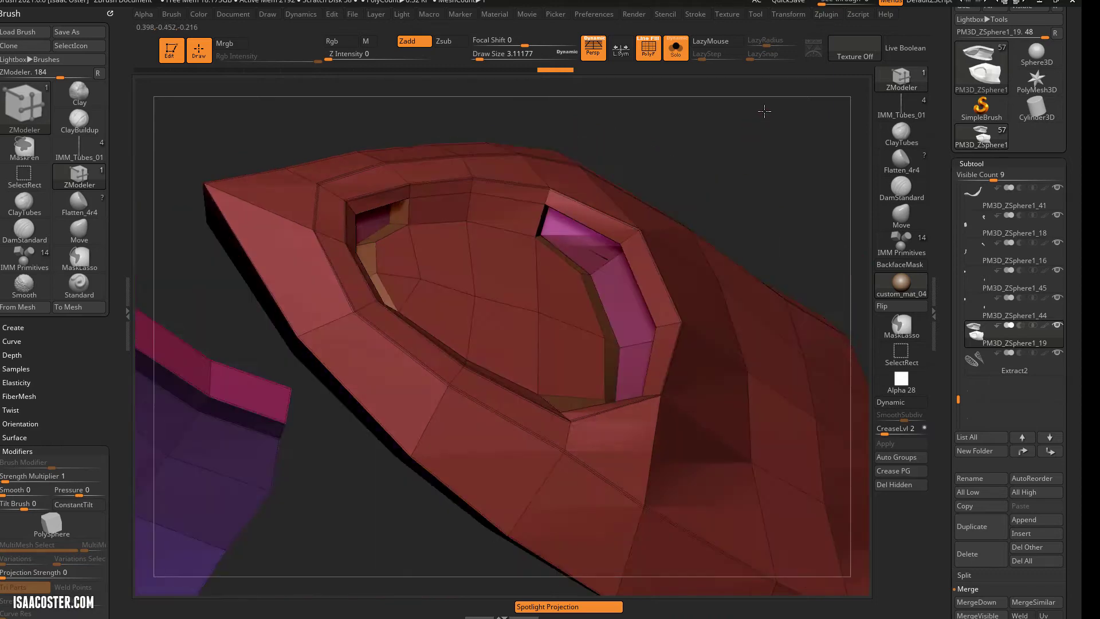
mouse_move(704, 184)
left_mouse_down()
mouse_move(823, 158)
mouse_move(464, 208)
left_mouse_up()
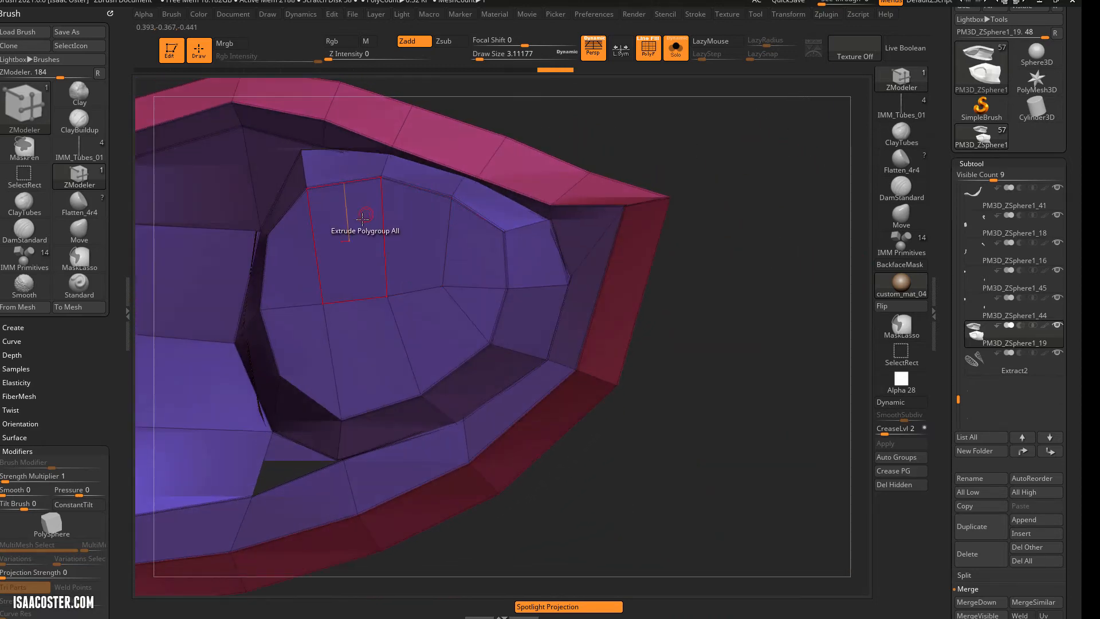
right_click_drag(420, 219, 541, 133)
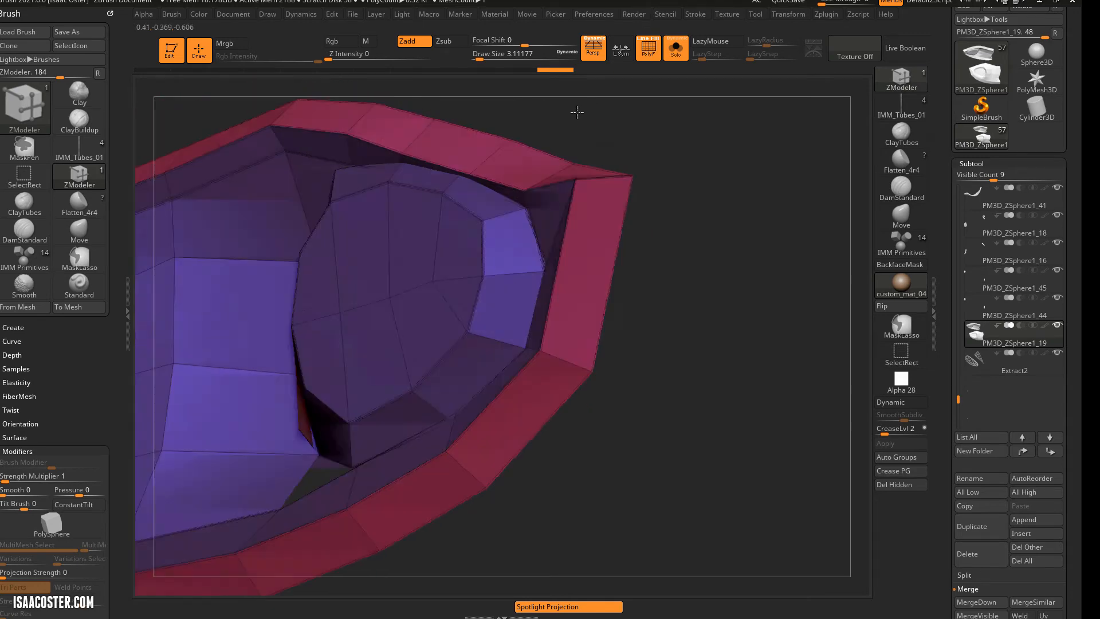
Inflate the pocket floor polygons with the ZModeler Inflate action.
key("space")
left_click(249, 260)
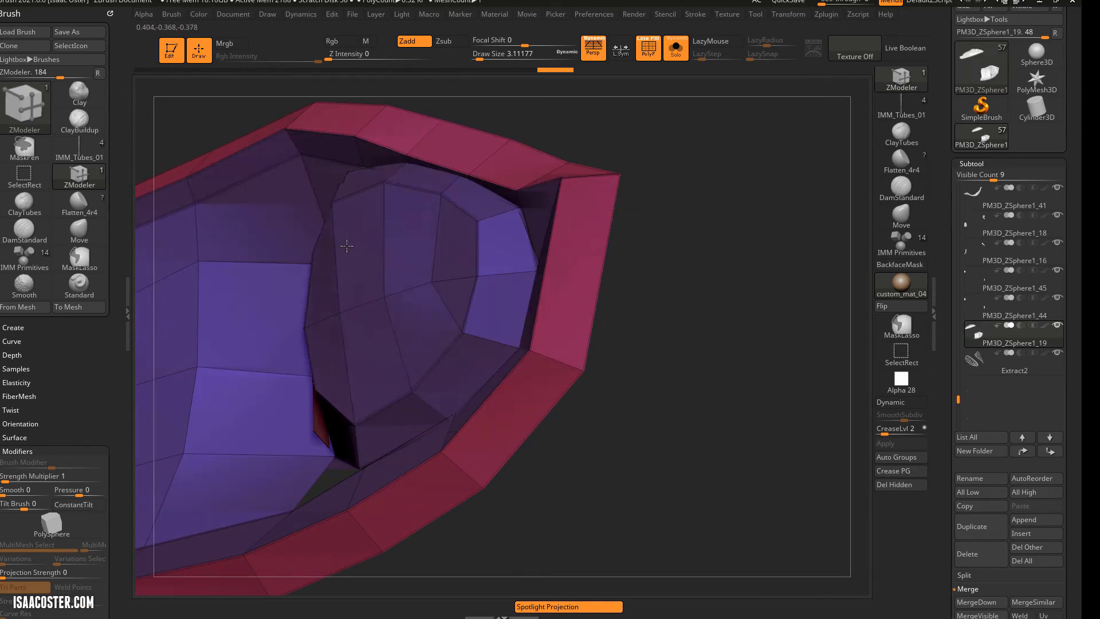
key("space")
left_click(284, 290)
left_click_drag(346, 249, 342, 266)
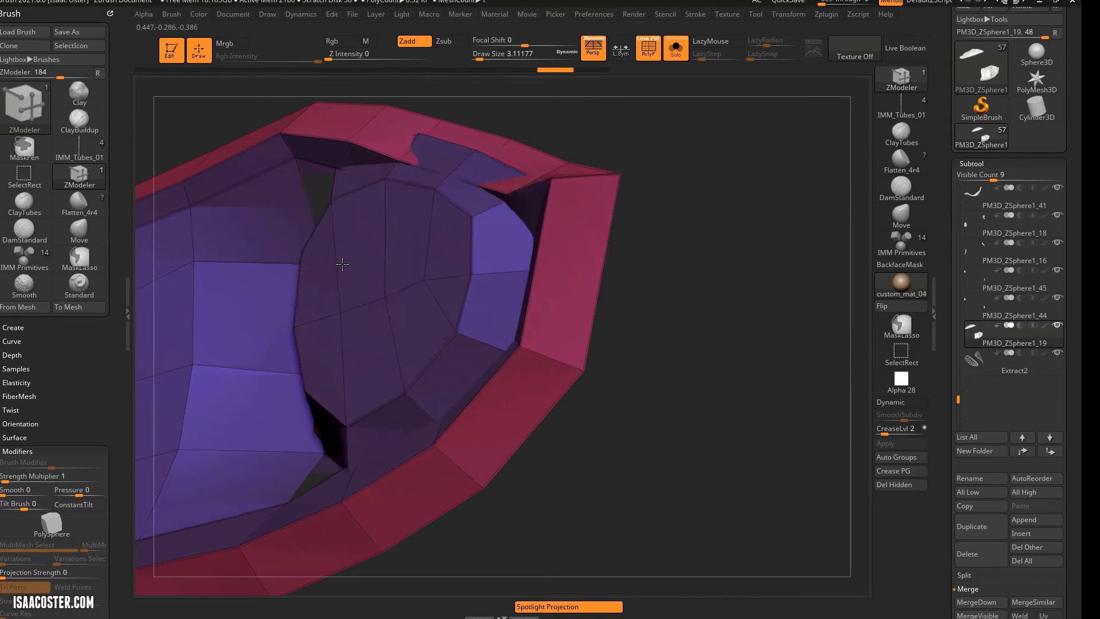
mouse_move(627, 239)
right_mouse_down()
mouse_move(548, 336)
mouse_move(344, 258)
right_mouse_up()
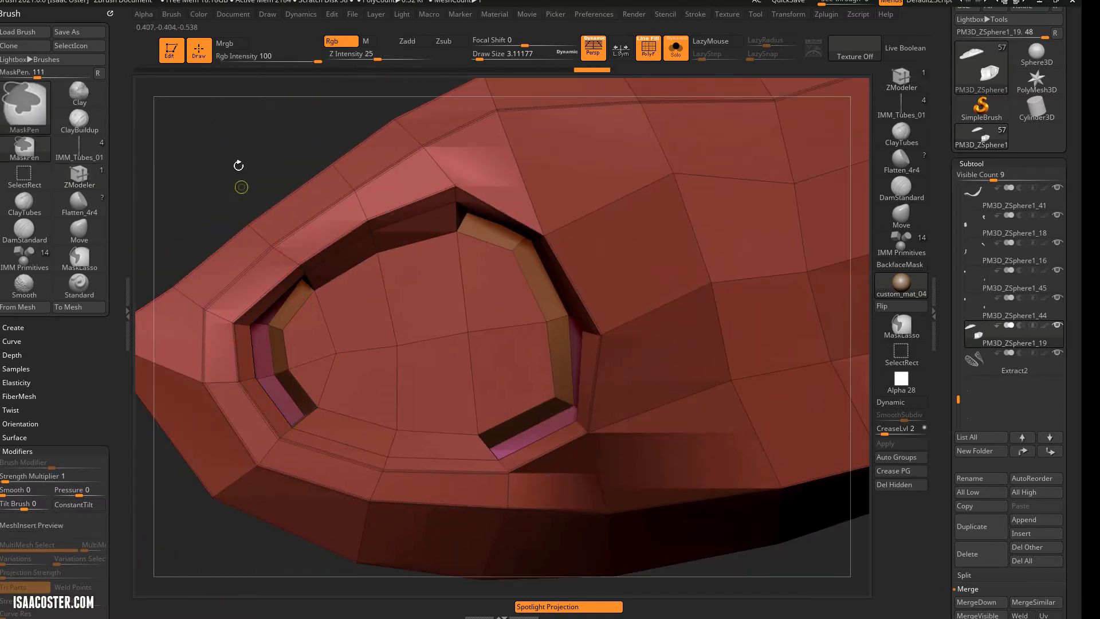
mouse_move(239, 164)
right_mouse_down()
mouse_move(197, 137)
mouse_move(258, 258)
right_mouse_up()
Preview the body with Dynamic Subdiv, accept the prompt, and turn the preview back off.
key("d")
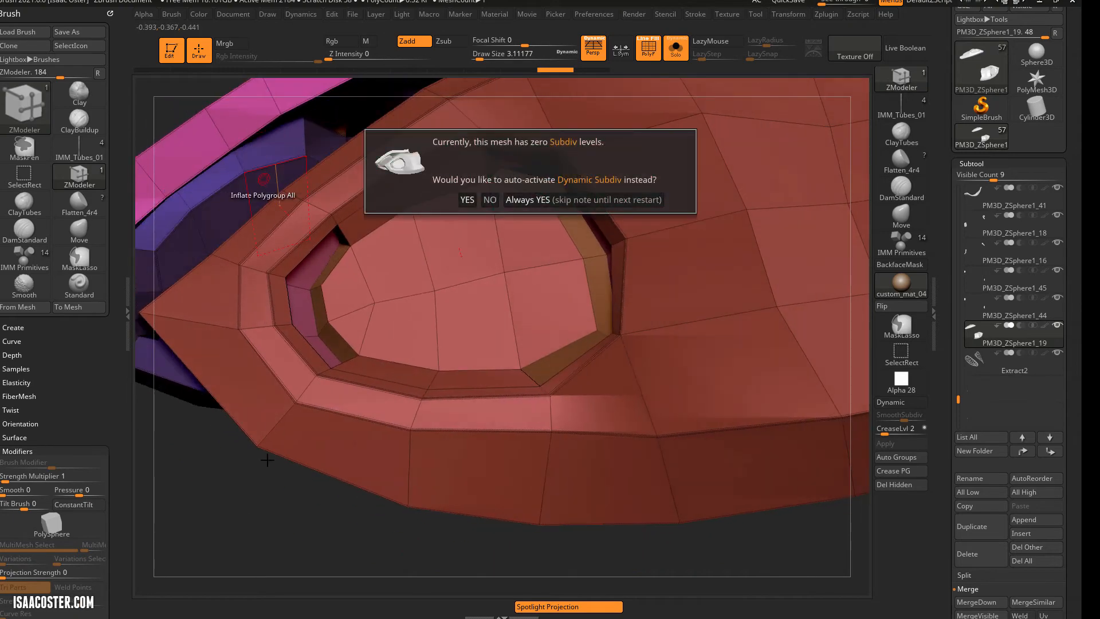
left_click(526, 200)
mouse_move(329, 499)
right_mouse_down()
mouse_move(258, 361)
mouse_move(310, 508)
mouse_move(335, 344)
right_mouse_up()
key("d")
left_click(335, 234)
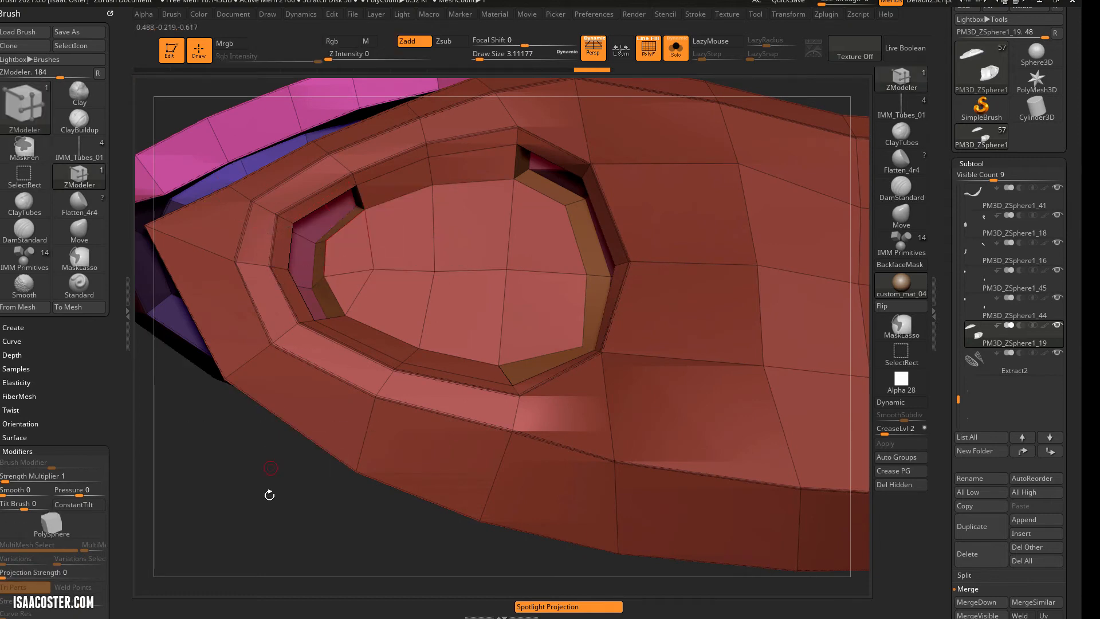
right_click_drag(273, 503, 344, 362)
Paint all the pocket floor faces into a new polygroup.
mouse_move(322, 265)
left_mouse_down()
mouse_move(461, 248)
mouse_move(404, 328)
mouse_move(433, 353)
left_mouse_up()
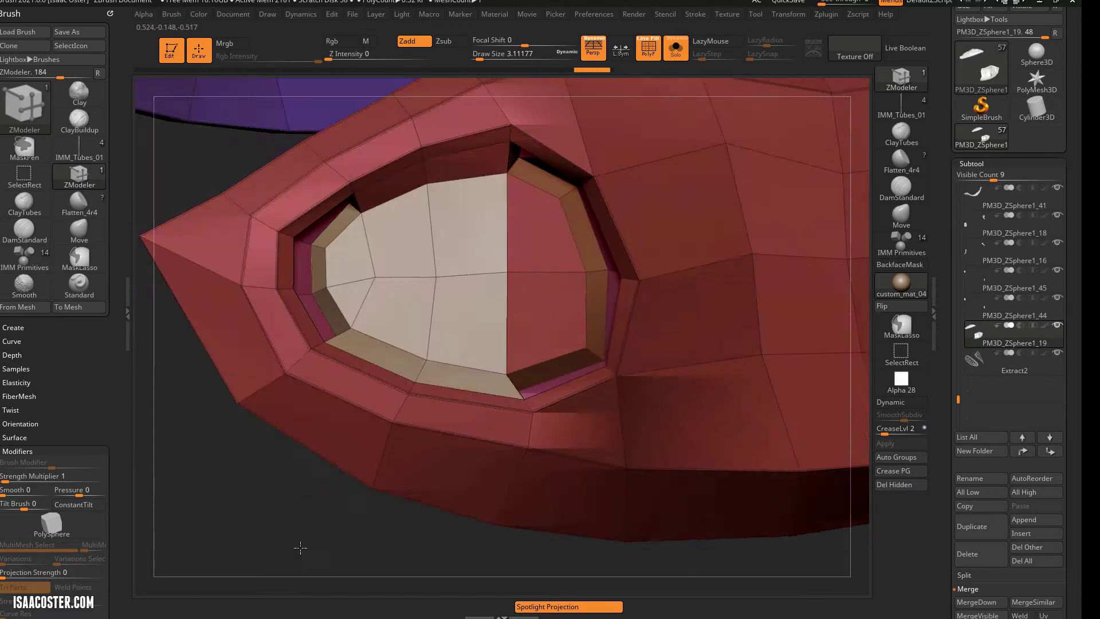
right_click_drag(433, 395, 441, 373)
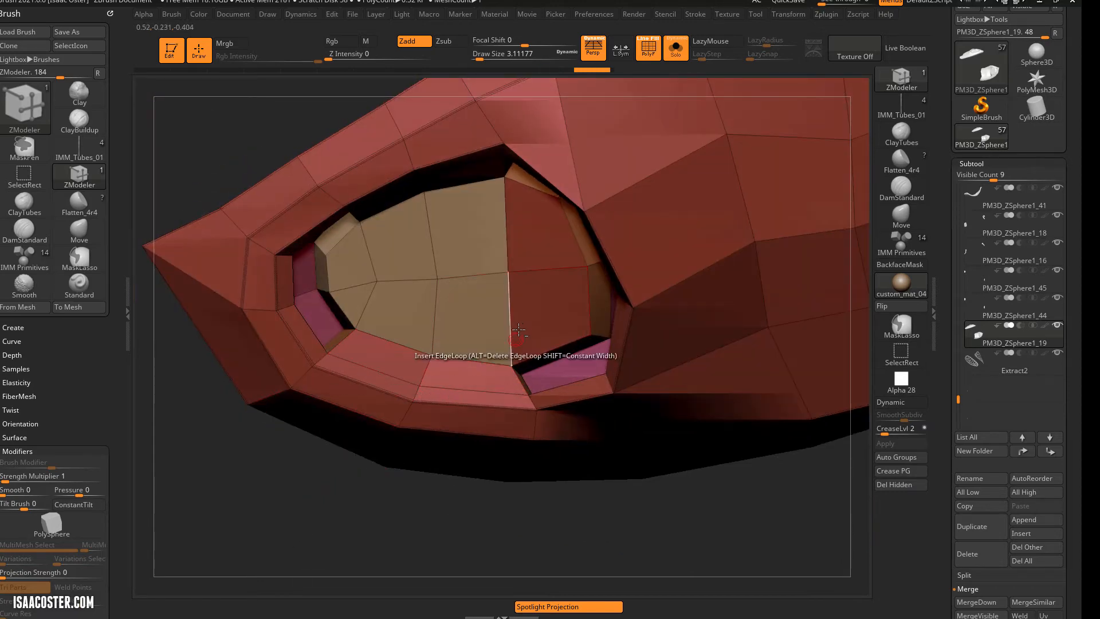
left_click_drag(515, 327, 541, 266)
mouse_move(481, 464)
right_mouse_down()
mouse_move(491, 489)
mouse_move(541, 360)
right_mouse_up()
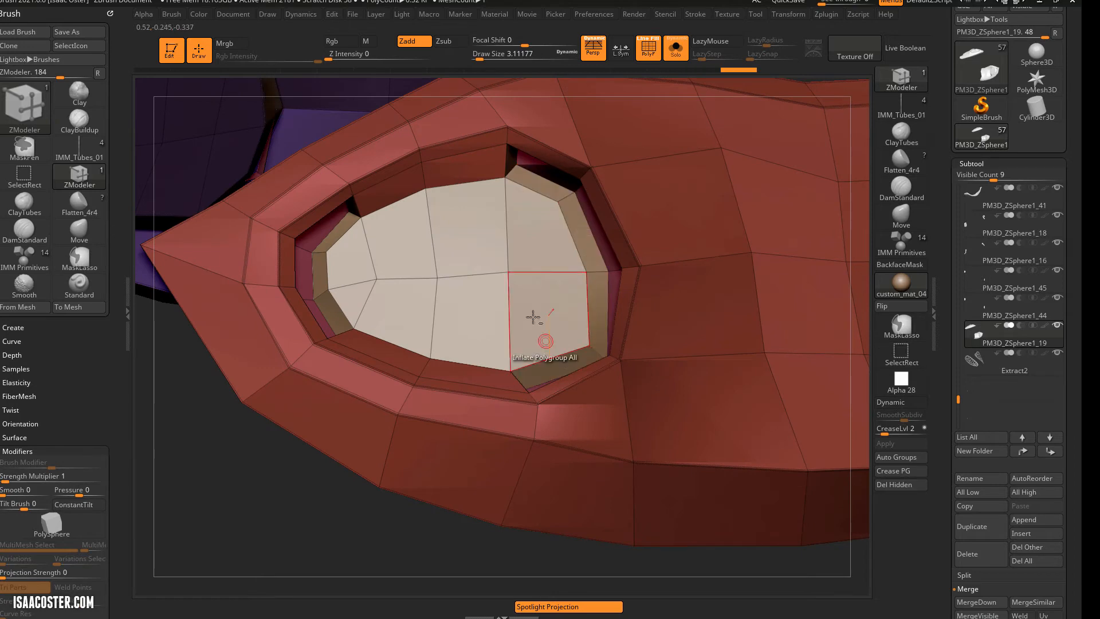
Isolate the floor polygroup and start a Transpose line on a floor vertex.
key("ctrl+shift+h")
key("w")
key("y")
left_click(436, 278)
Flatten the pocket floor with the Transpose line and unhide the rest of the body.
left_click(486, 273)
right_click_drag(515, 215, 643, 125)
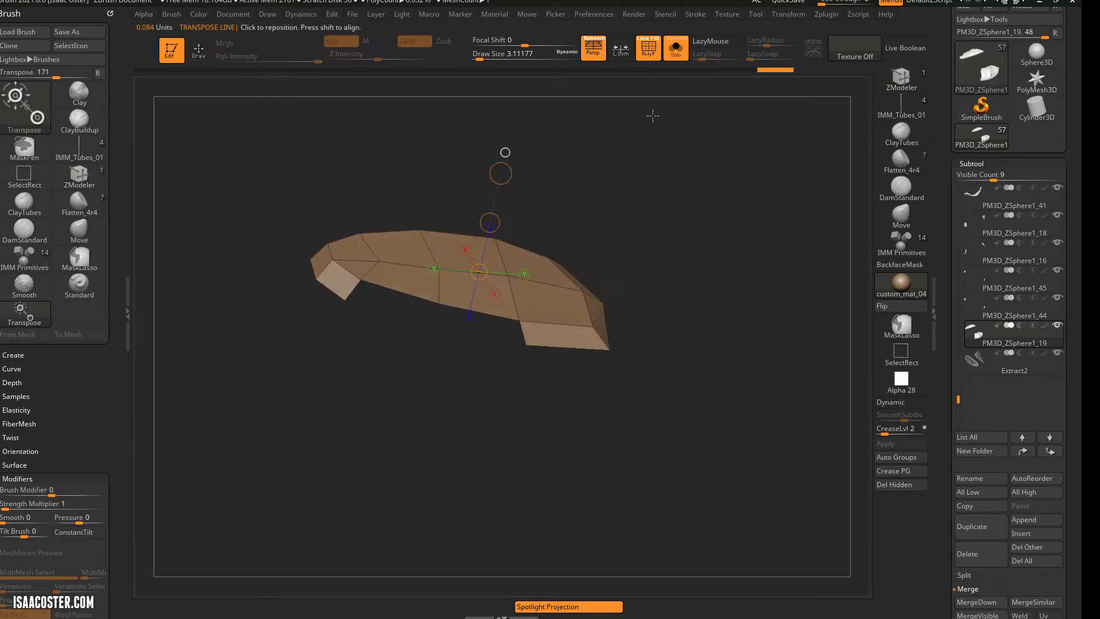
left_click_drag(500, 173, 478, 271)
left_click(478, 274)
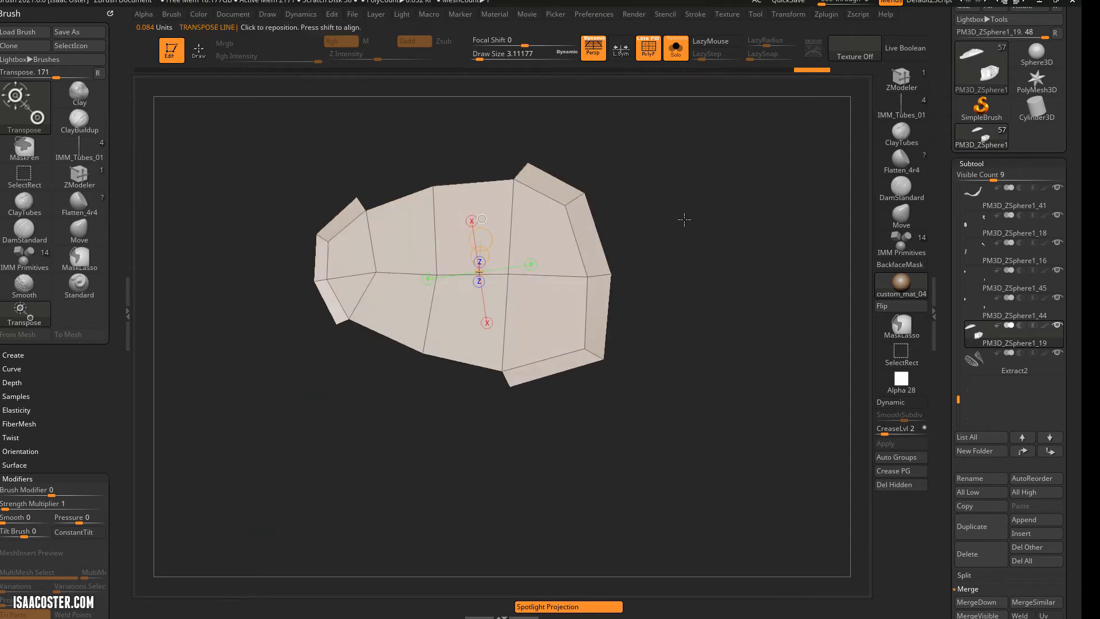
key("shift+f")
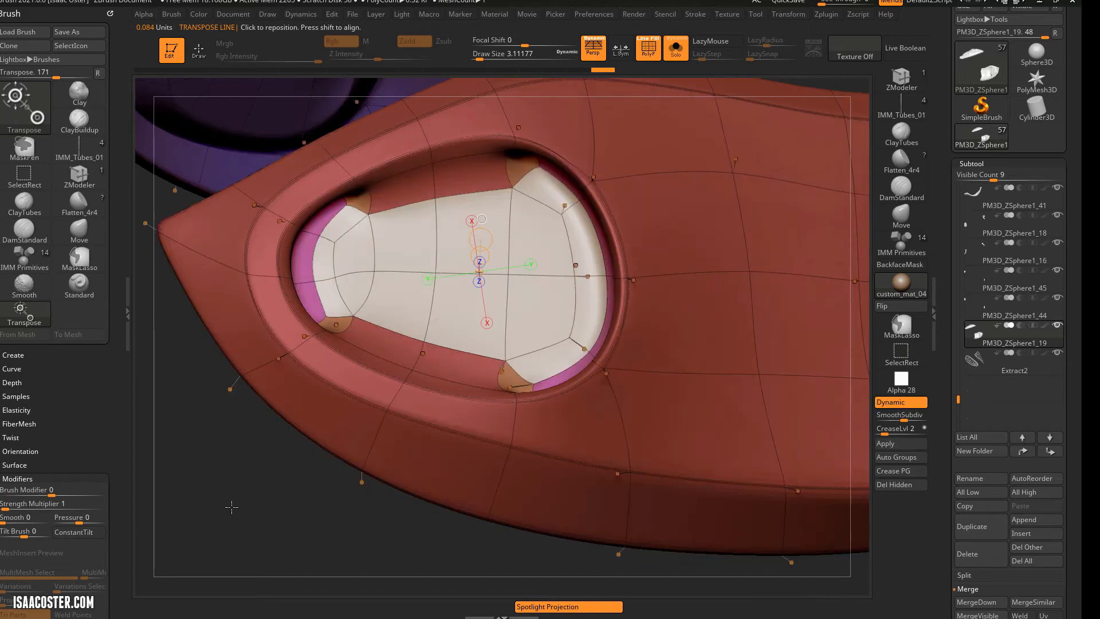
key("shift+f")
Check the pocket under Dynamic Subdiv and crease the polygroup borders so the edges stay crisp.
key("d")
mouse_move(223, 525)
right_mouse_down()
mouse_move(188, 272)
mouse_move(193, 189)
mouse_move(198, 215)
mouse_move(362, 329)
right_mouse_up()
key("shift+f")
key("d")
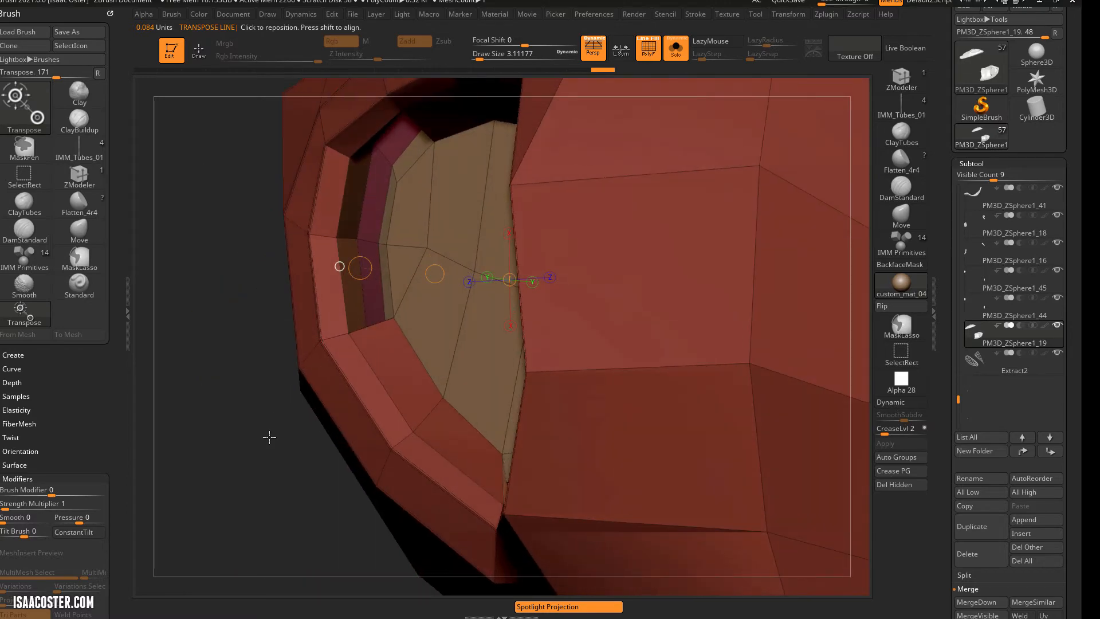
right_click_drag(262, 443, 302, 381)
right_click_drag(325, 277, 293, 327)
key("shift+f")
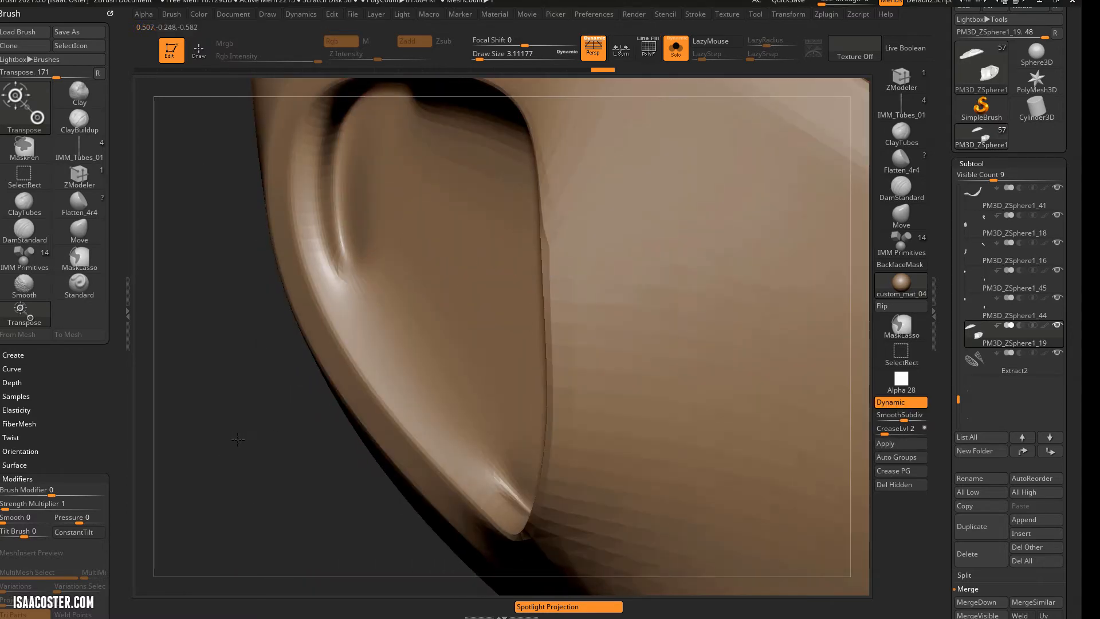
key("d")
left_click(901, 471)
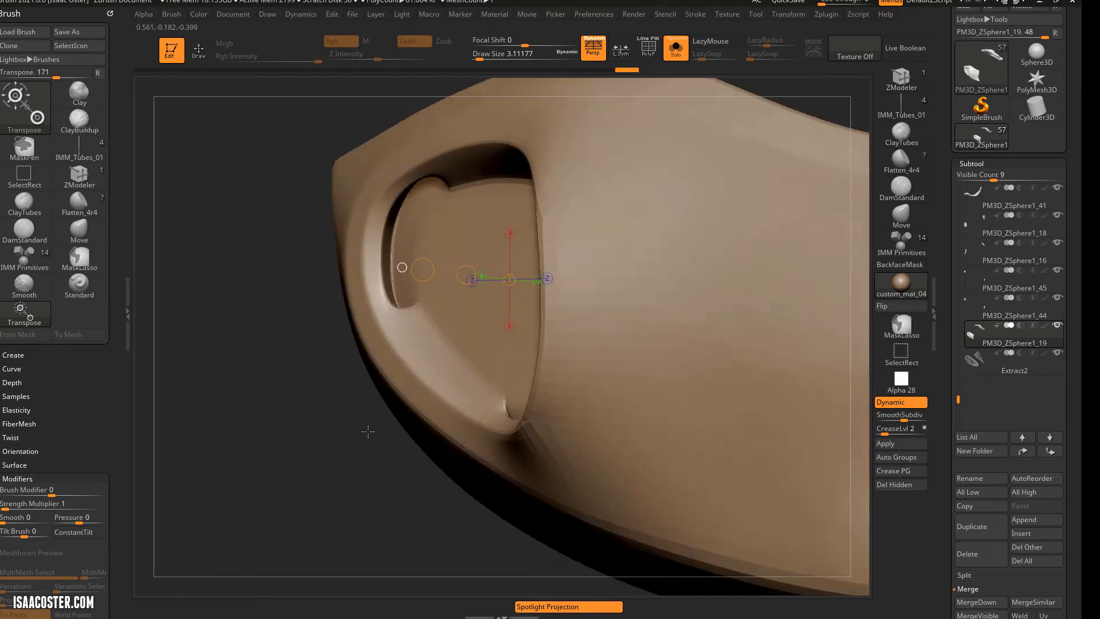
mouse_move(257, 430)
right_mouse_down()
mouse_move(408, 372)
mouse_move(299, 469)
mouse_move(296, 520)
right_mouse_up()
Return to the ZModeler brush and orbit to view the pocket side-on.
key("b")
key("z")
key("m")
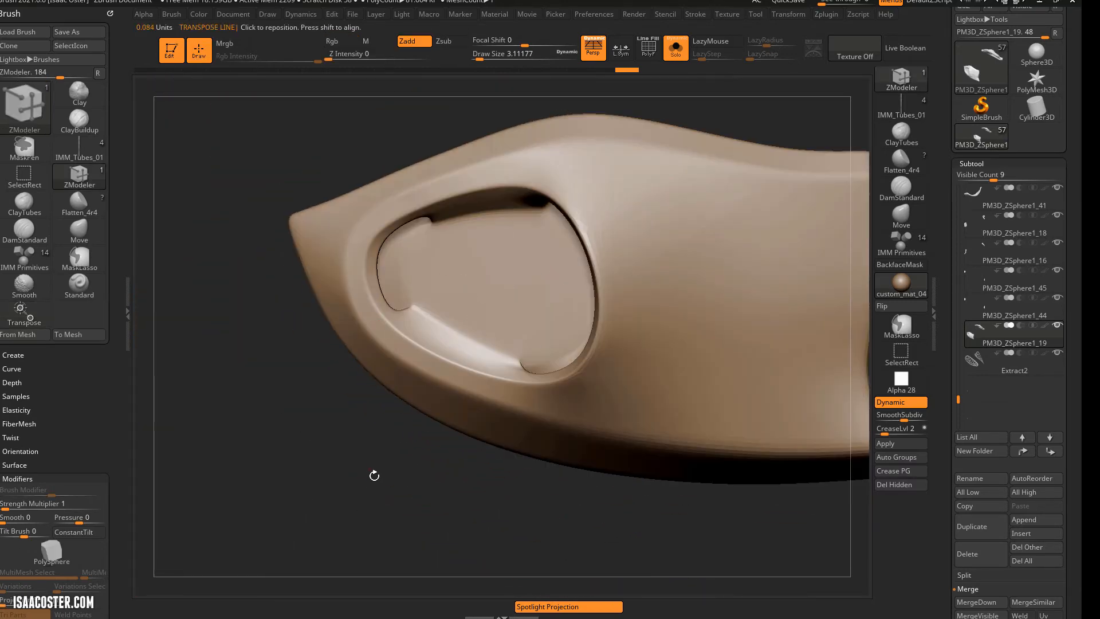
right_click_drag(386, 464, 516, 344)
right_click_drag(747, 126, 739, 125)
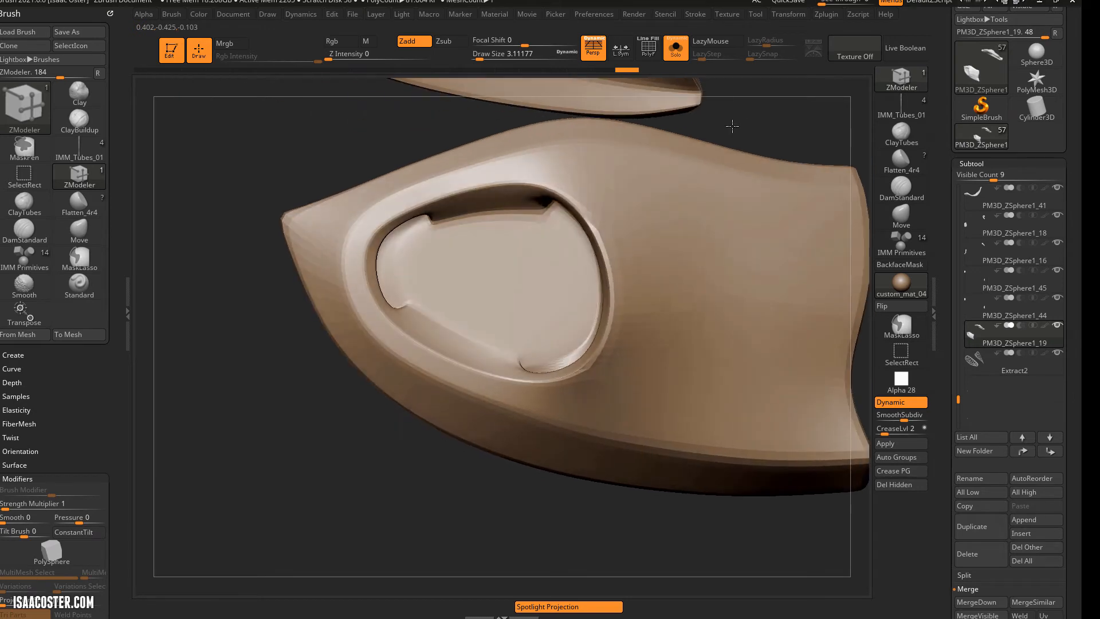
mouse_move(499, 284)
right_mouse_down()
mouse_move(352, 474)
mouse_move(326, 446)
right_mouse_up()
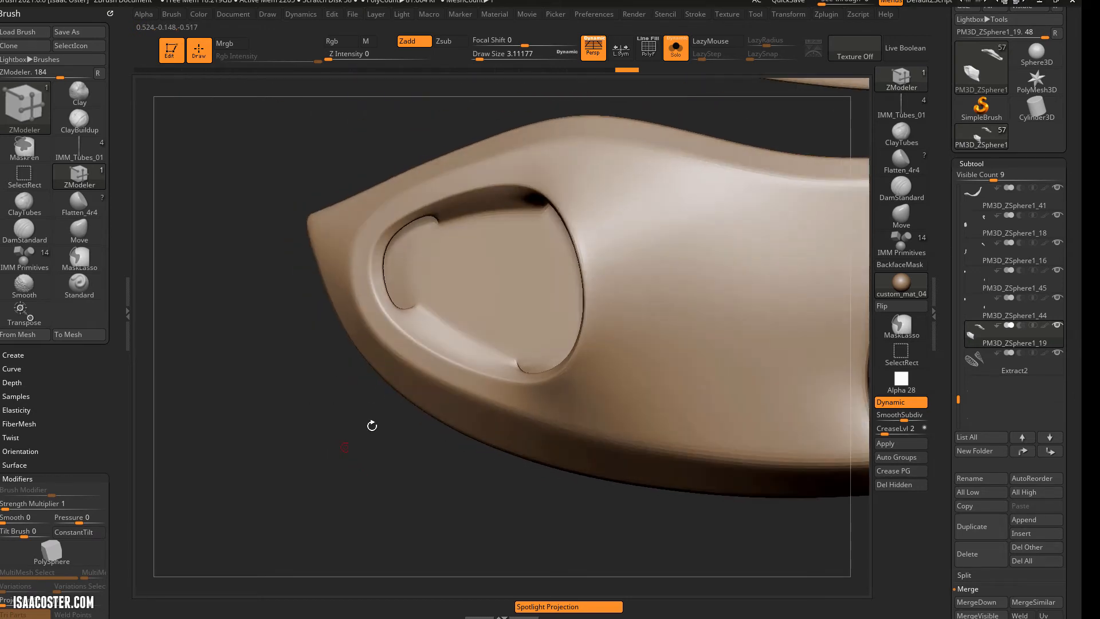
right_click_drag(379, 421, 327, 344)
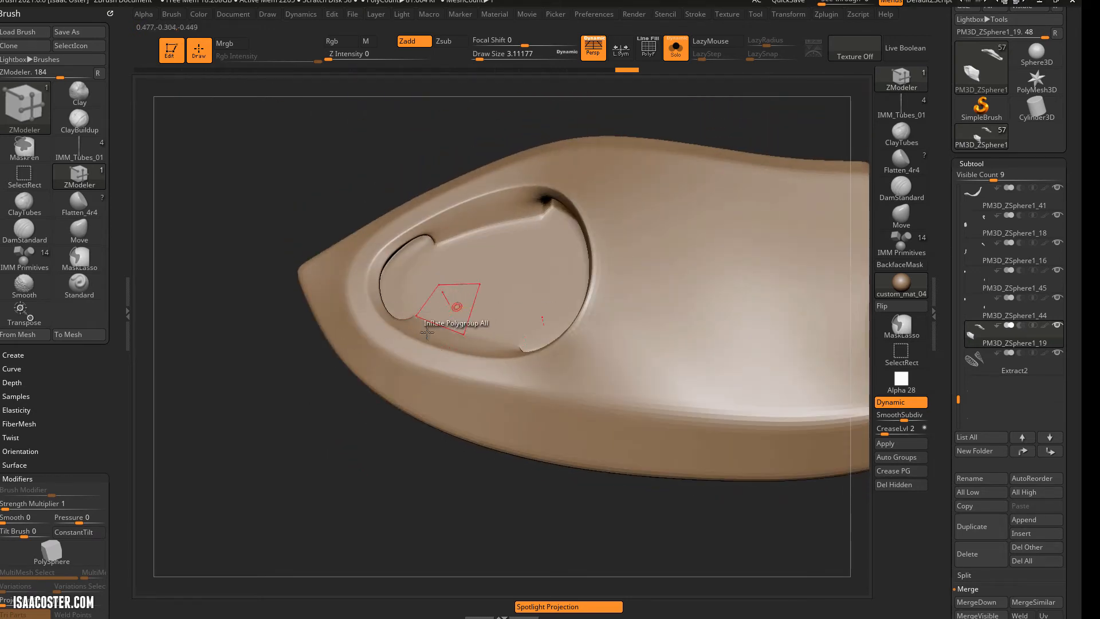
mouse_move(387, 326)
right_mouse_down()
mouse_move(354, 168)
mouse_move(352, 473)
mouse_move(211, 352)
right_mouse_up()
Load the IMM_Tubes brush, test a tube, and enlarge the Draw Size facing the pocket.
left_click(899, 105)
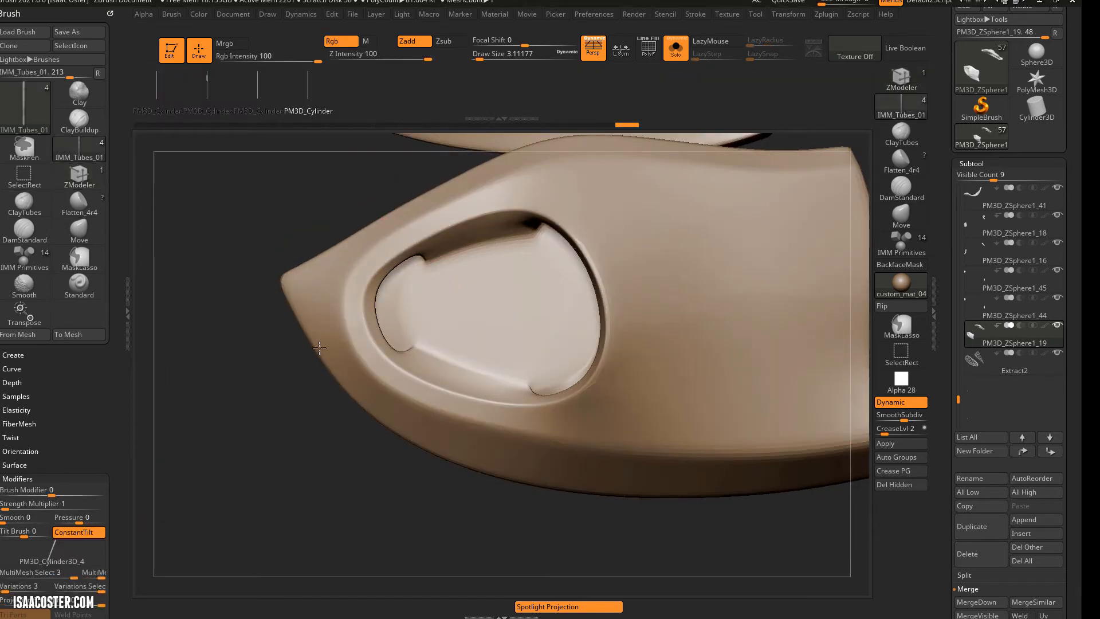
left_click_drag(100, 391, 103, 86)
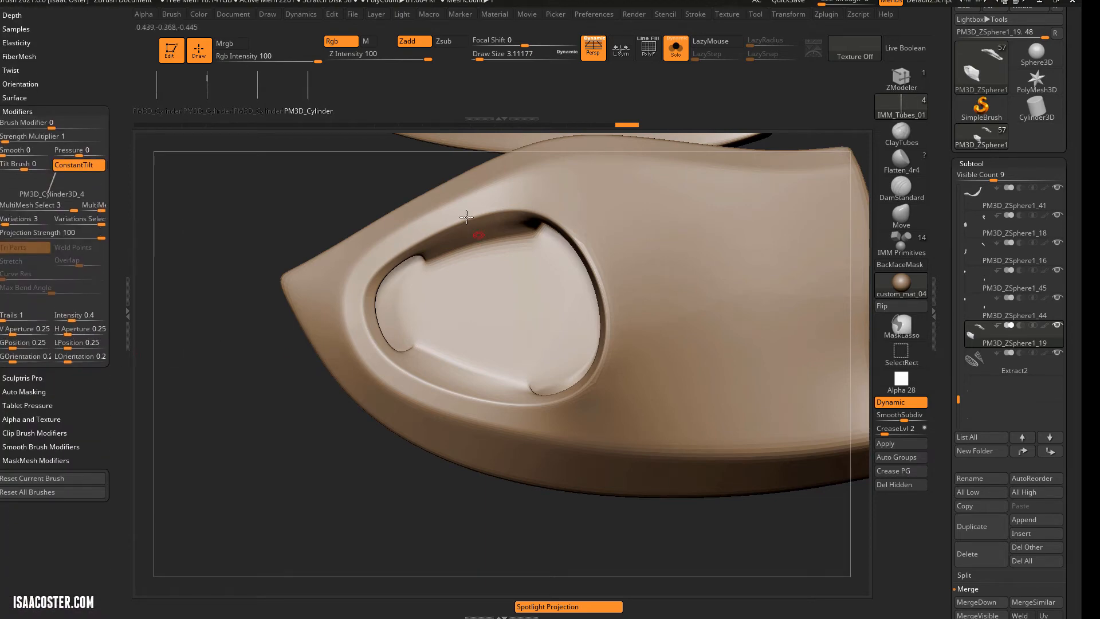
left_click_drag(477, 267, 477, 288)
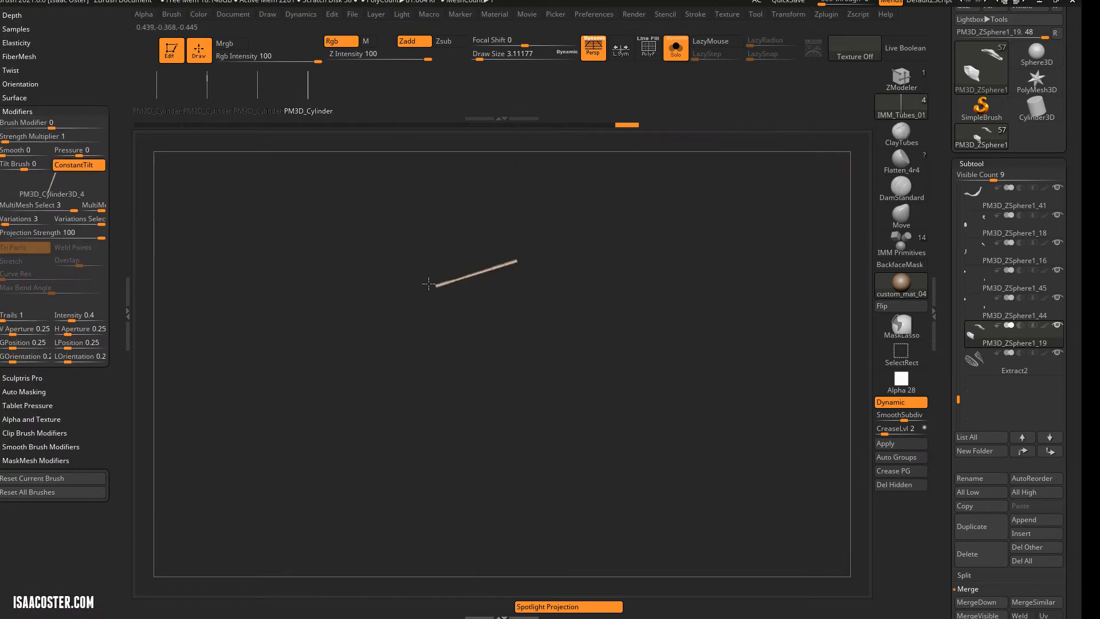
left_click_drag(373, 290, 380, 284)
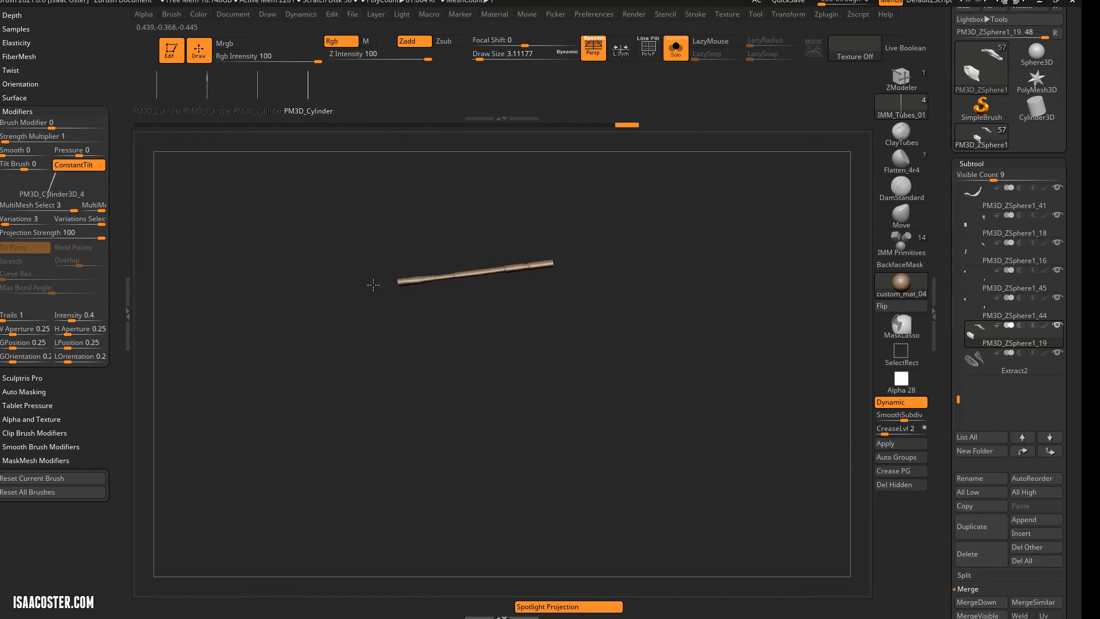
key("shift+s")
right_click_drag(290, 207, 297, 210)
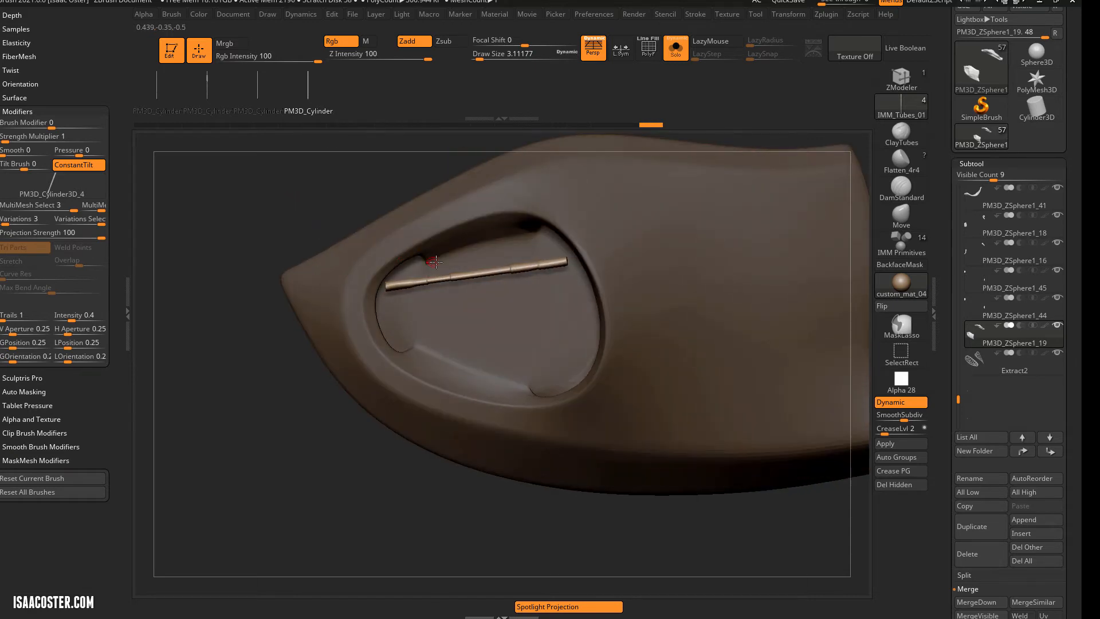
left_click_drag(371, 521, 378, 507)
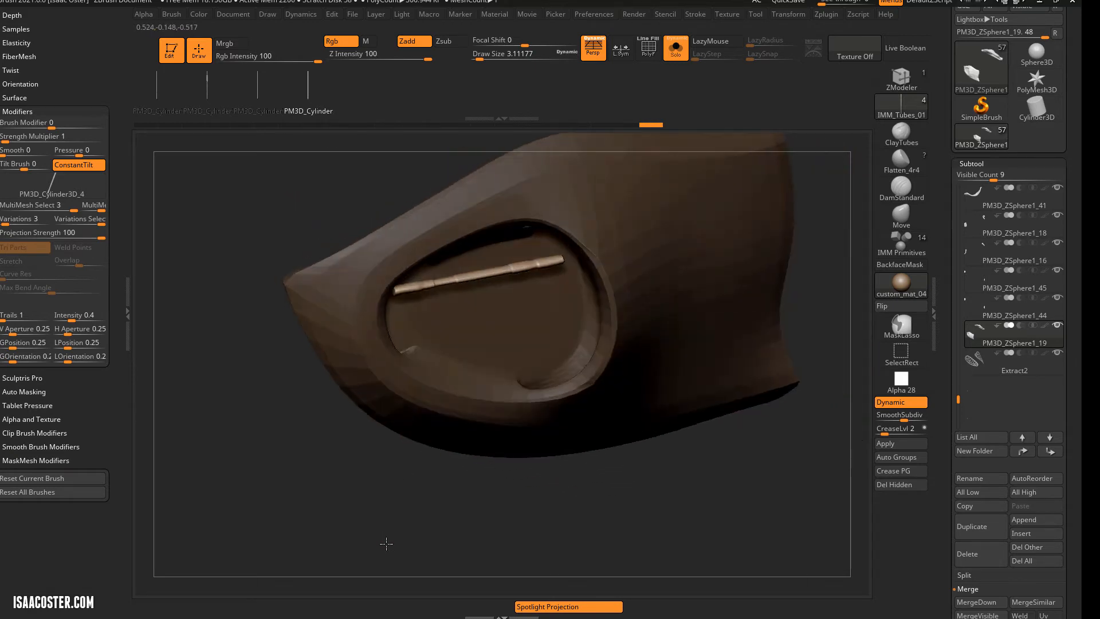
left_click(467, 318, "alt")
right_click_drag(467, 318, 431, 340)
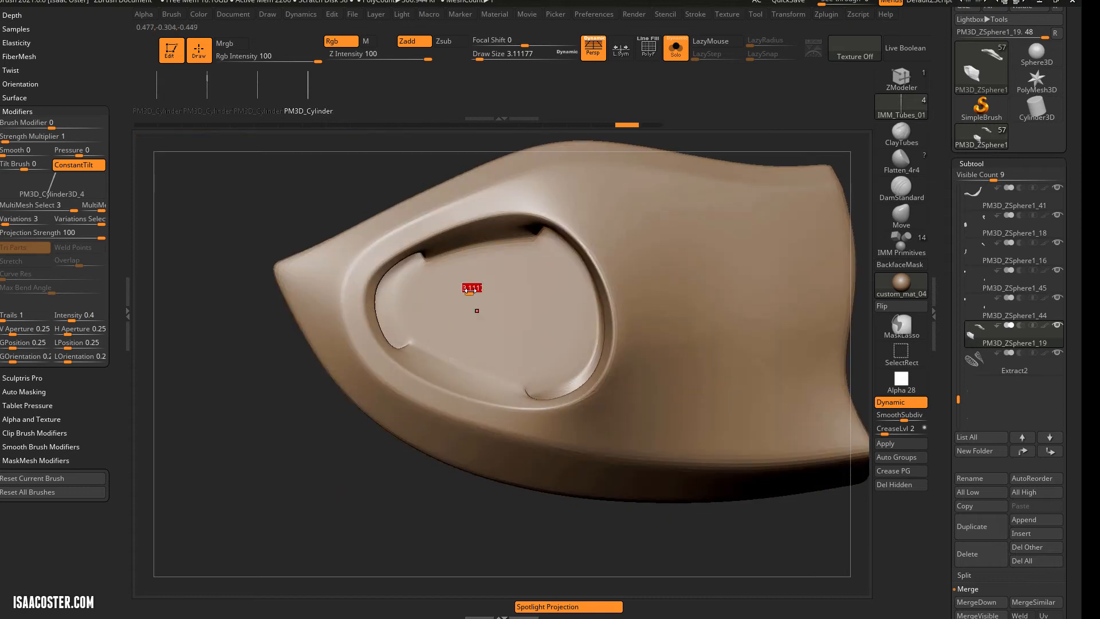
left_click_drag(475, 288, 481, 289)
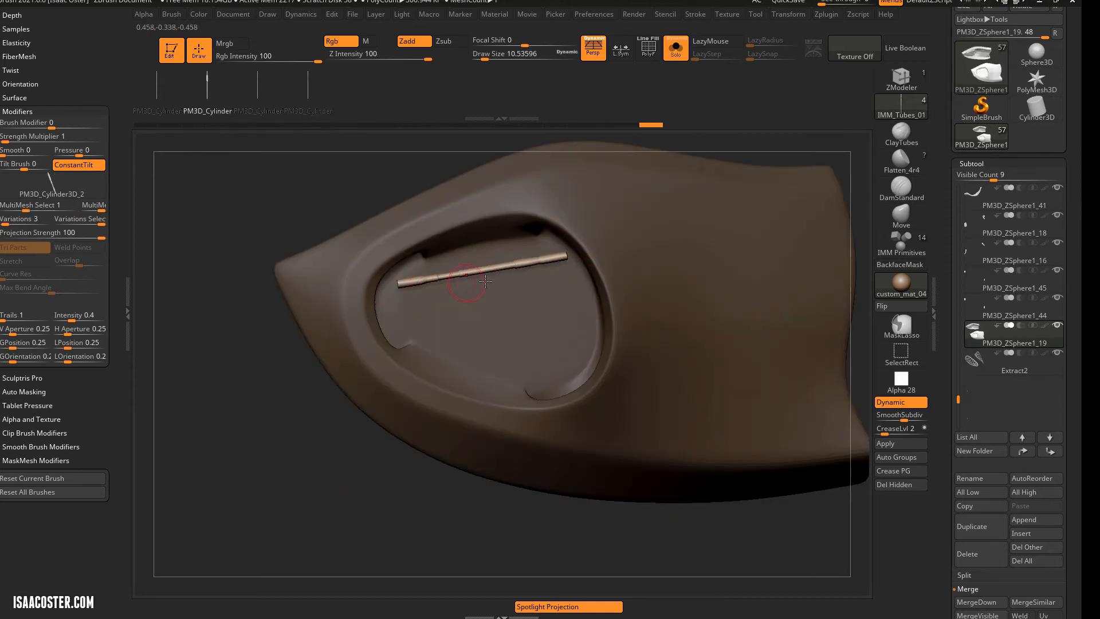
Draw five tubes side by side across the pocket floor.
right_click_drag(485, 285, 411, 299)
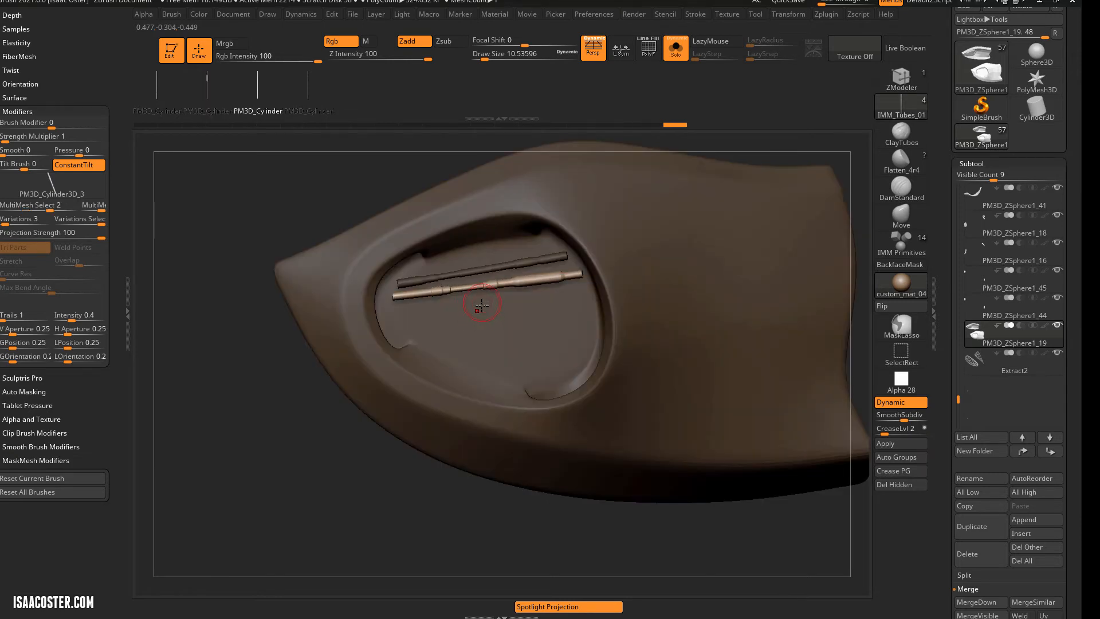
right_click_drag(481, 307, 406, 311)
right_click_drag(486, 327, 430, 324)
right_click_drag(507, 344, 398, 338)
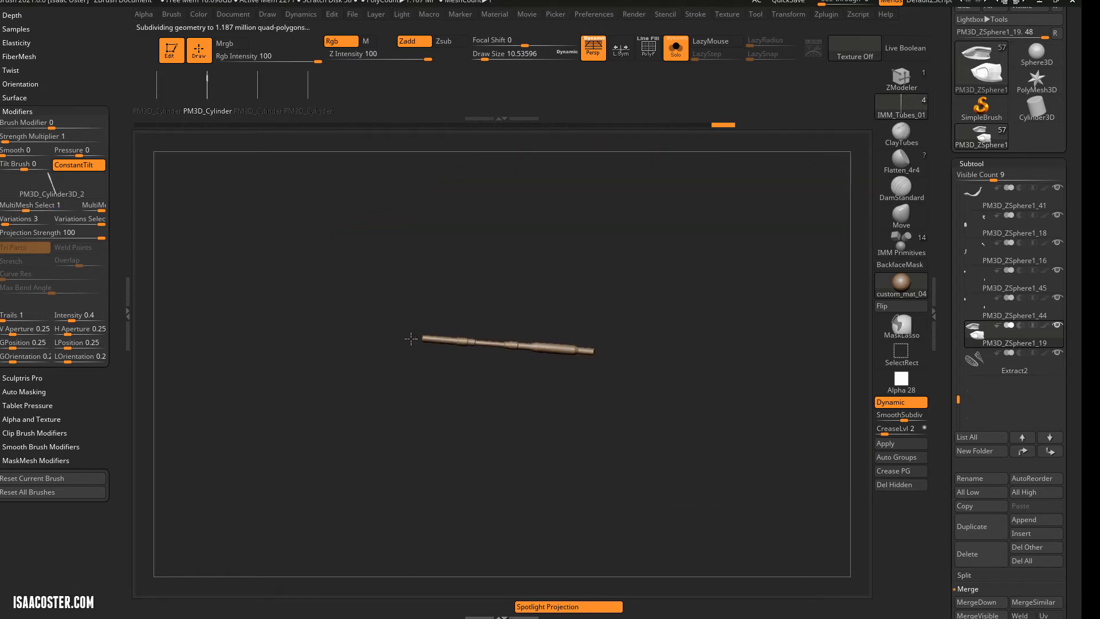
mouse_move(361, 455)
right_mouse_down()
mouse_move(339, 451)
mouse_move(321, 515)
right_mouse_up()
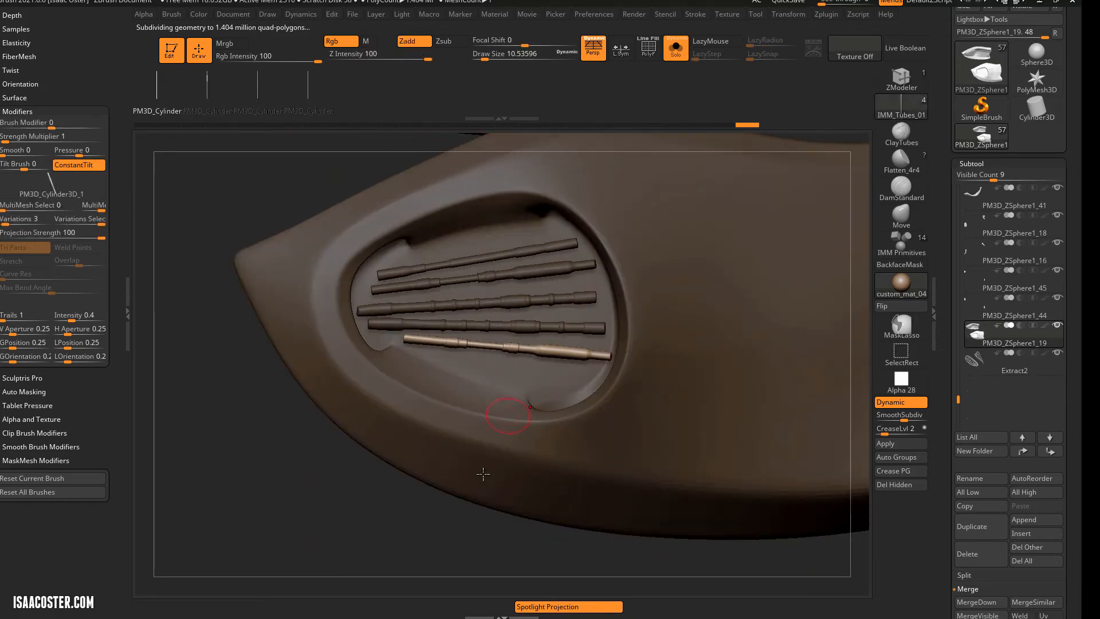
right_click_drag(467, 499, 679, 433)
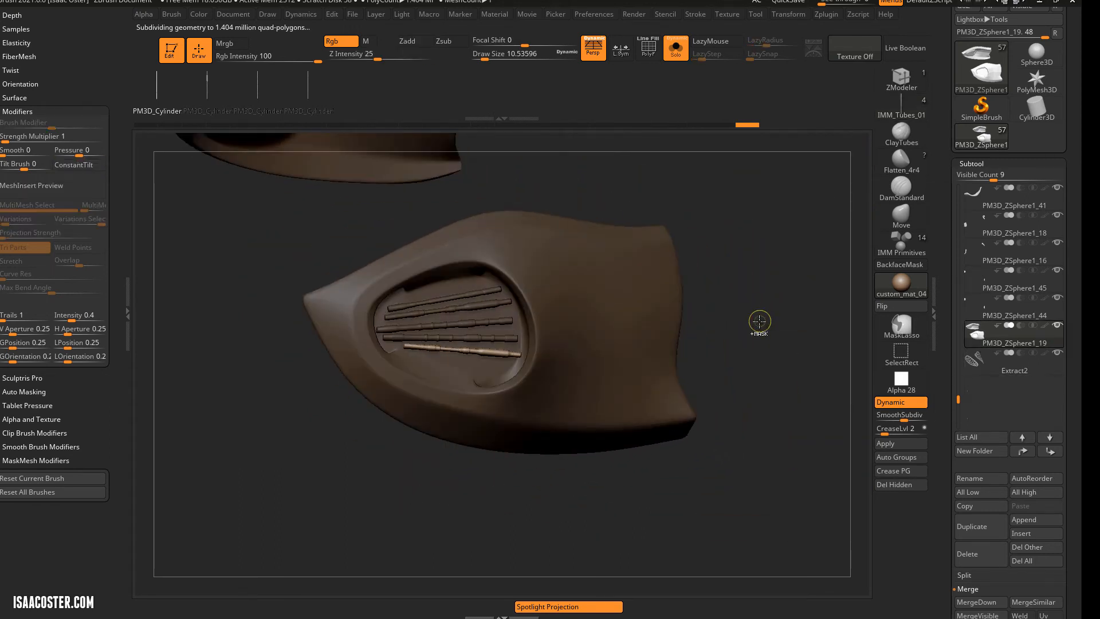
Show PolyFrame and frame the model on the pocket and tubes.
key("shift+f")
key("b")
key("f")
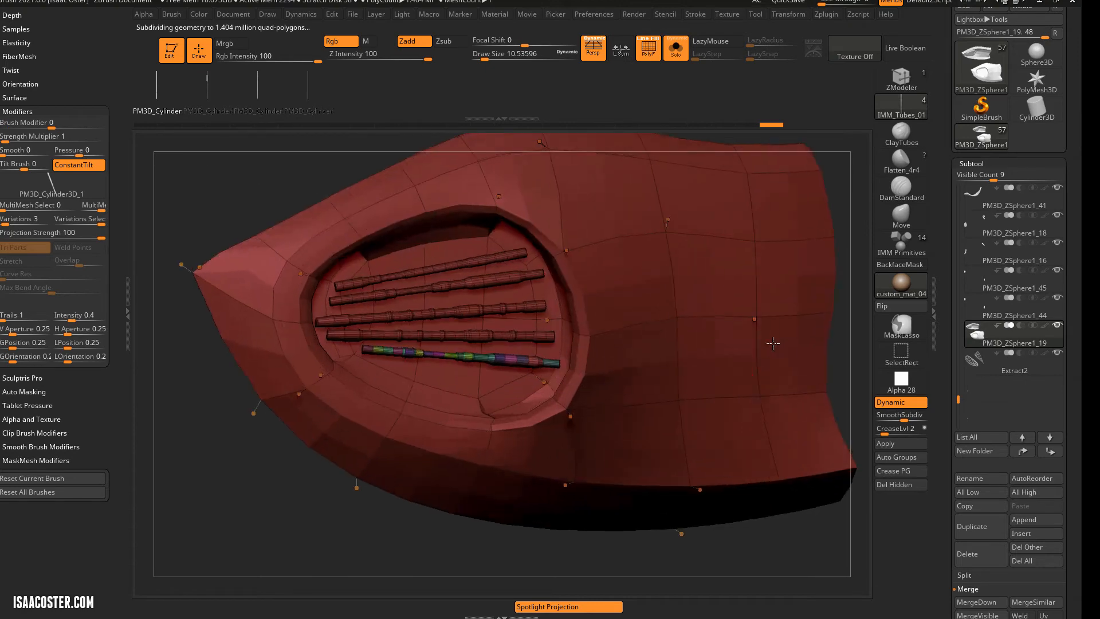
right_click_drag(289, 468, 378, 466, "ctrl")
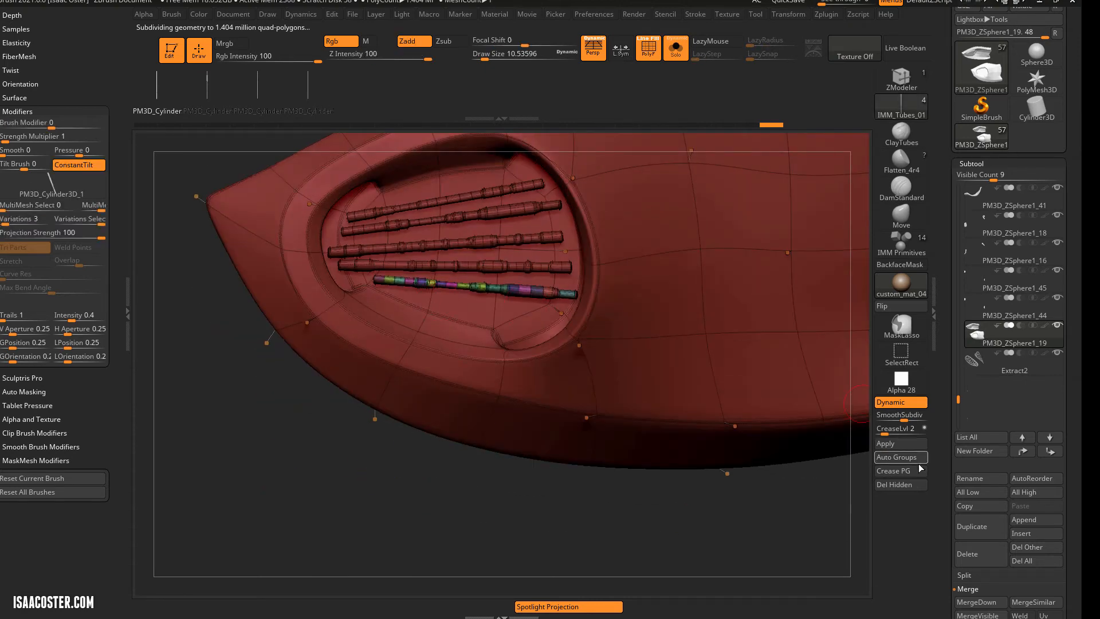
left_click_drag(947, 479, 997, 441)
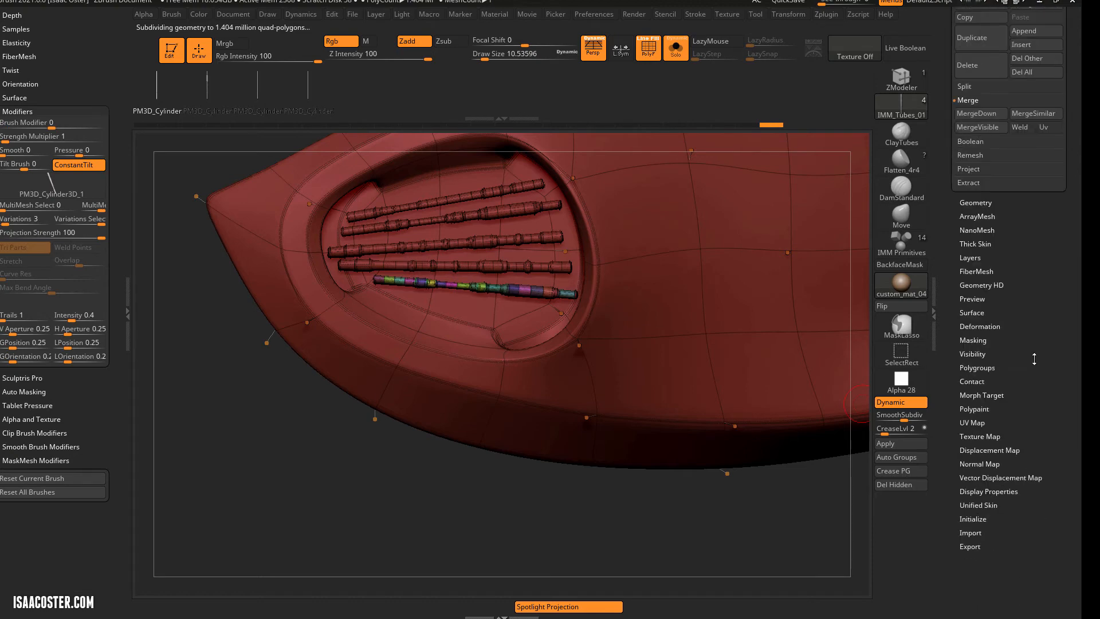
mouse_move(581, 522)
right_mouse_down()
mouse_move(550, 498)
mouse_move(847, 384)
right_mouse_up()
Auto Group the tubes into separate polygroups and turn the body to a side view.
left_click(896, 456)
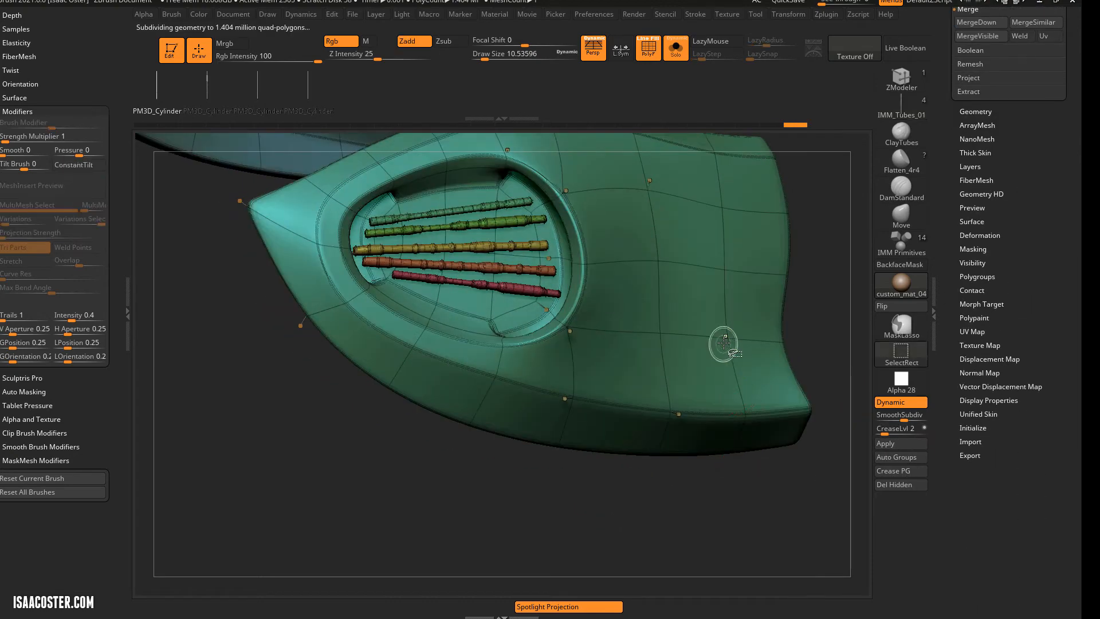
right_click_drag(602, 387, 826, 285)
left_click_drag(1045, 219, 1045, 430)
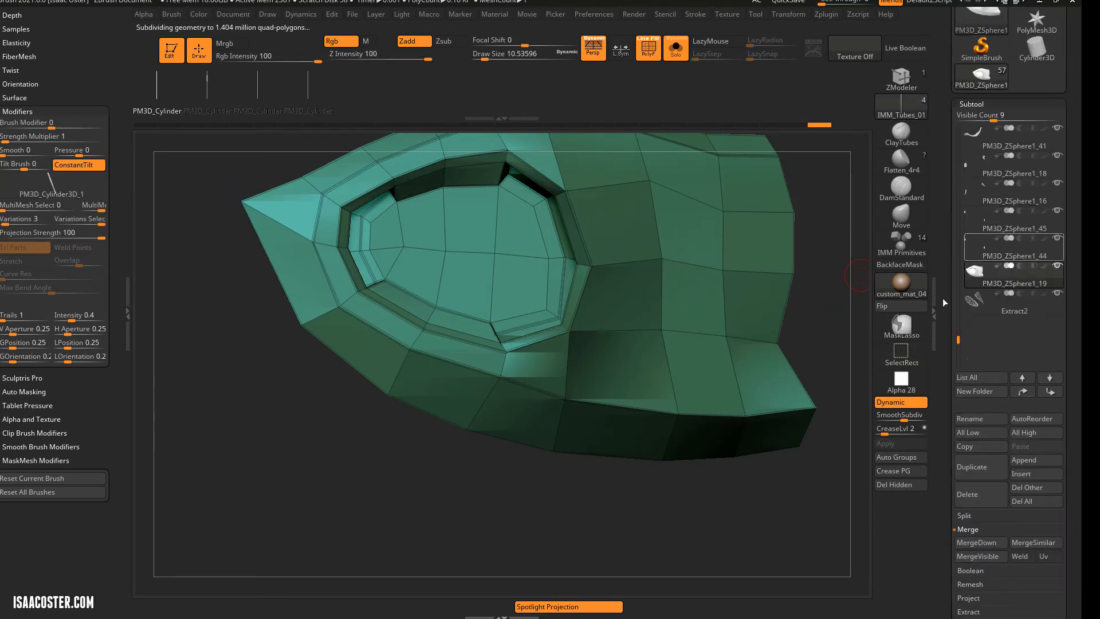
right_click_drag(828, 282, 954, 326)
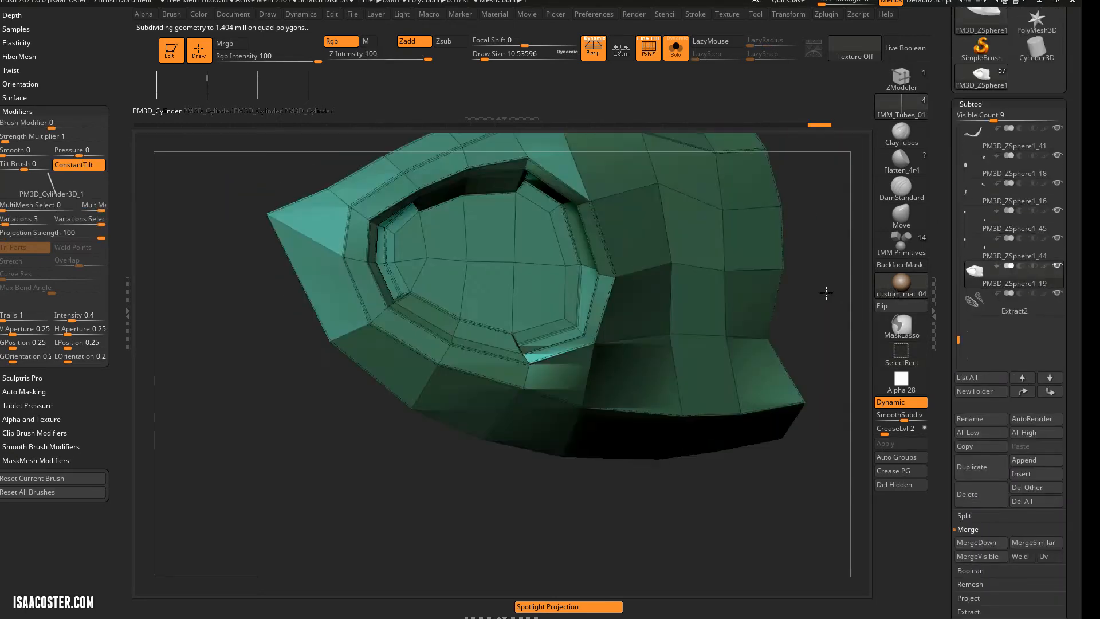
left_click_drag(947, 425, 986, 353)
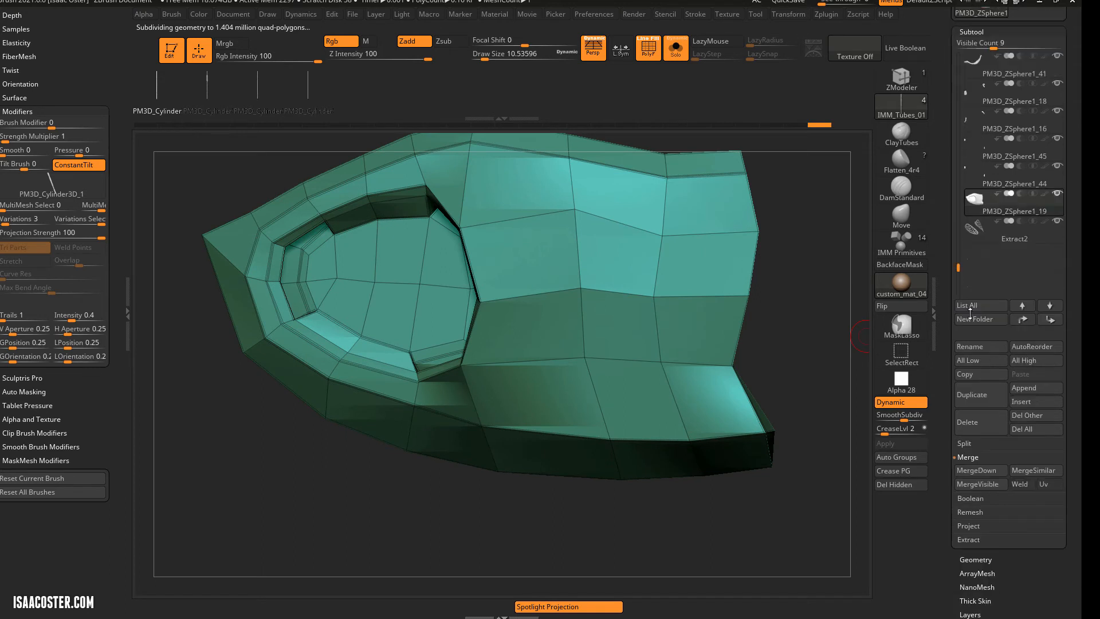
Split Hidden to move the tubes into a new subtool and make it active.
left_click(971, 443)
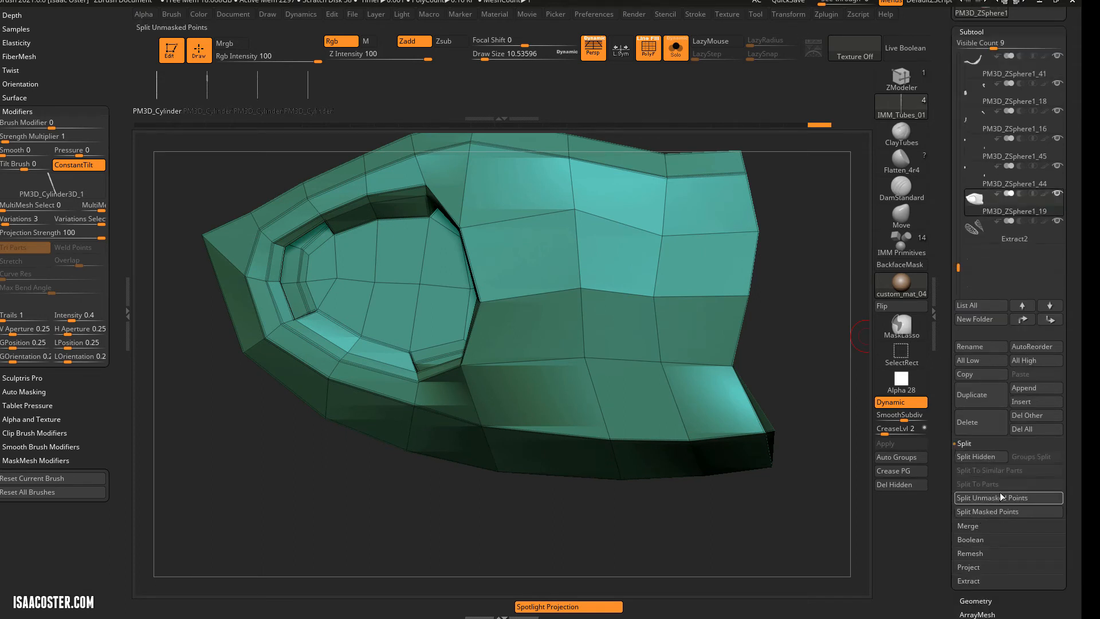
left_click(976, 455)
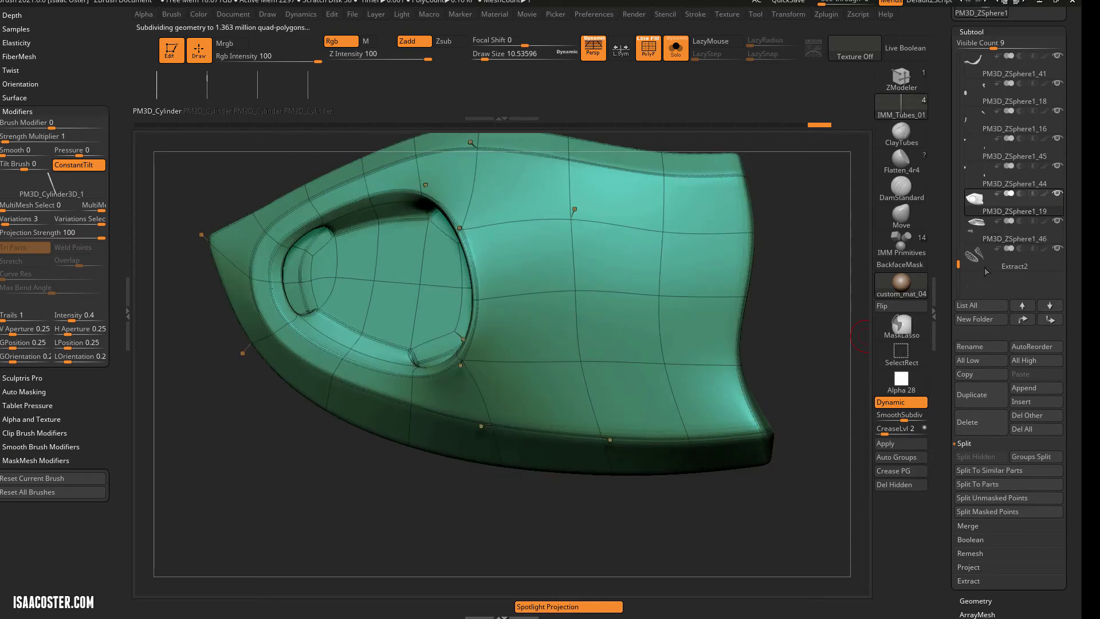
left_click(976, 229)
mouse_move(777, 287)
right_mouse_down()
mouse_move(799, 320)
mouse_move(519, 245)
right_mouse_up()
left_click_drag(506, 165, 157, 459, "ctrl+alt+shift")
Hide the leftover shell and delete it with Del Hidden, keeping only the tubes.
left_click(900, 107)
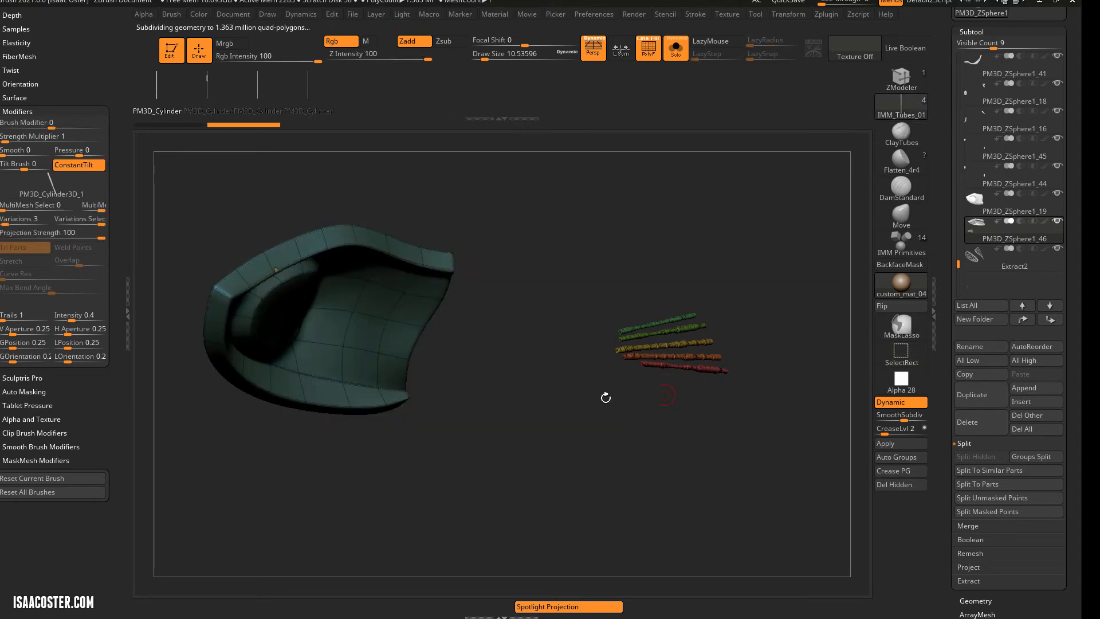
mouse_move(490, 374)
right_mouse_down()
mouse_move(546, 407)
mouse_move(550, 421)
right_mouse_up()
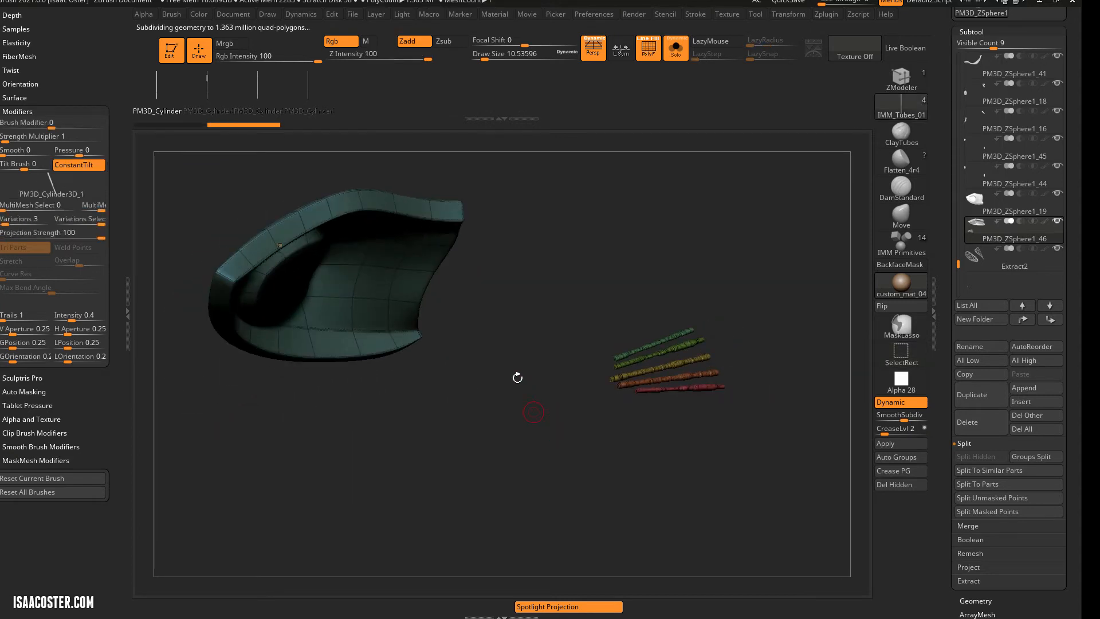
left_click_drag(516, 144, 176, 382, "ctrl+alt+shift")
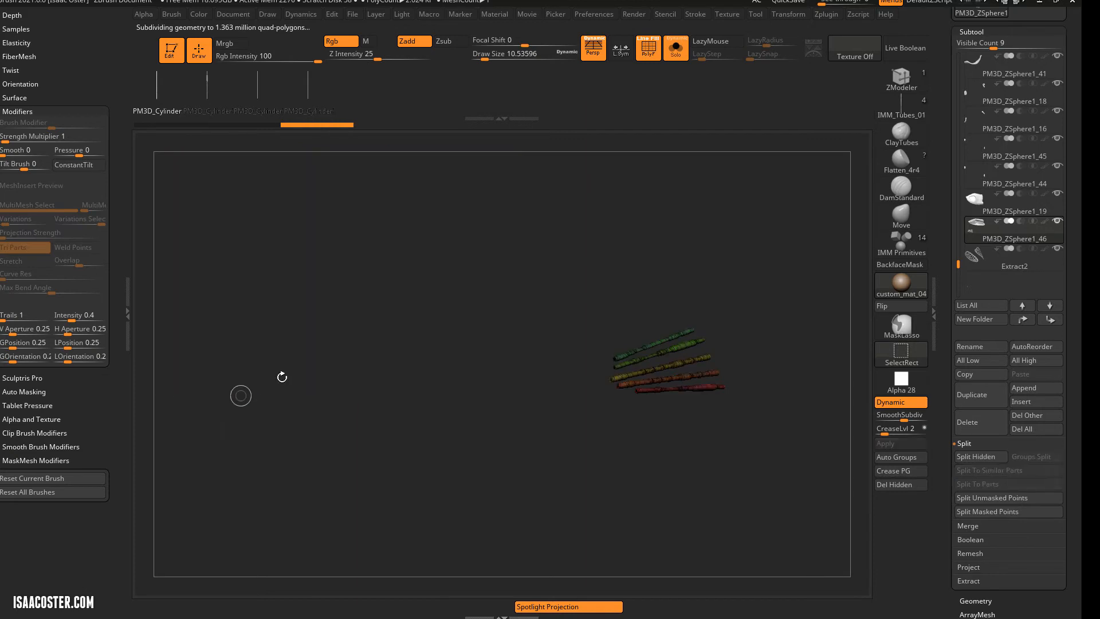
left_click(895, 485)
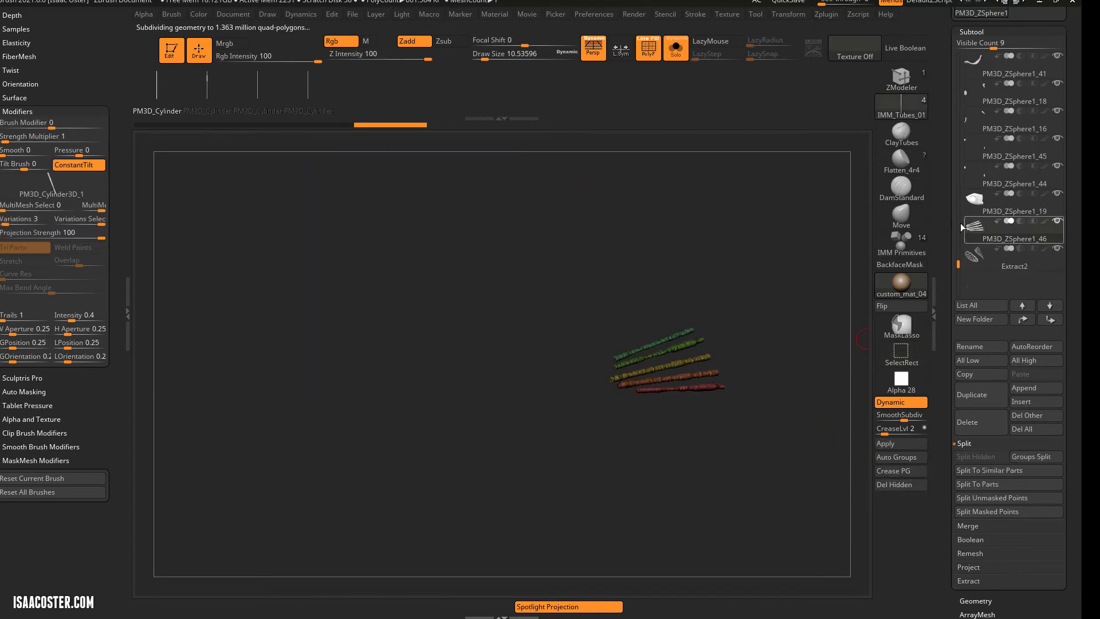
Zoom in on the coloured tubes and isolate the green tube.
mouse_move(812, 391)
right_mouse_down()
mouse_move(779, 251)
mouse_move(713, 335)
right_mouse_up()
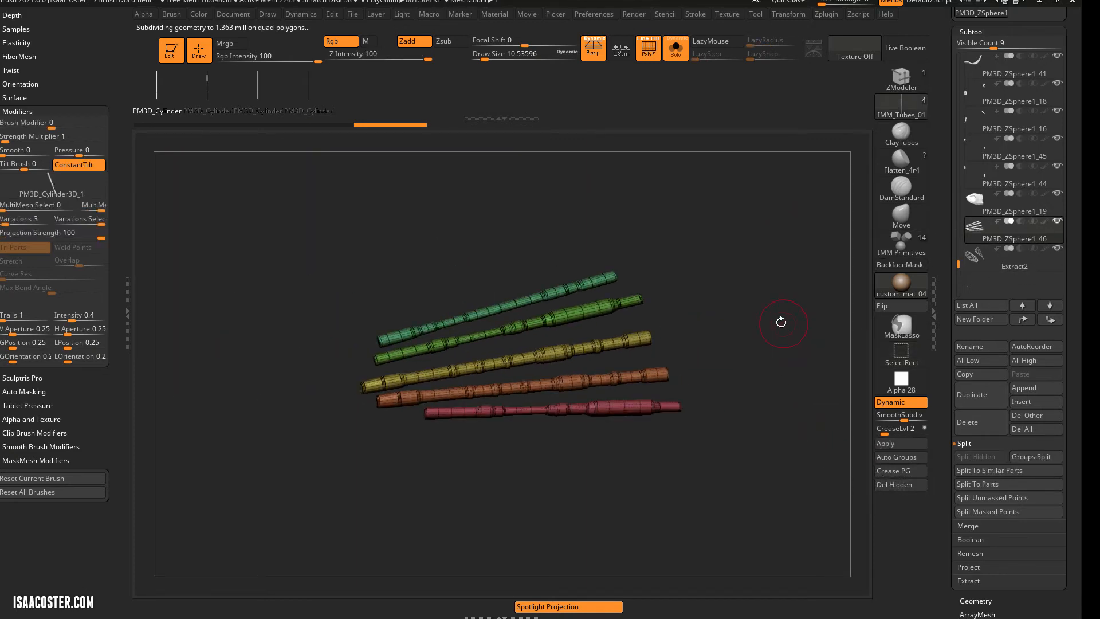
right_click_drag(778, 323, 736, 185)
mouse_move(668, 242)
right_mouse_down()
mouse_move(617, 308)
mouse_move(764, 299)
right_mouse_up()
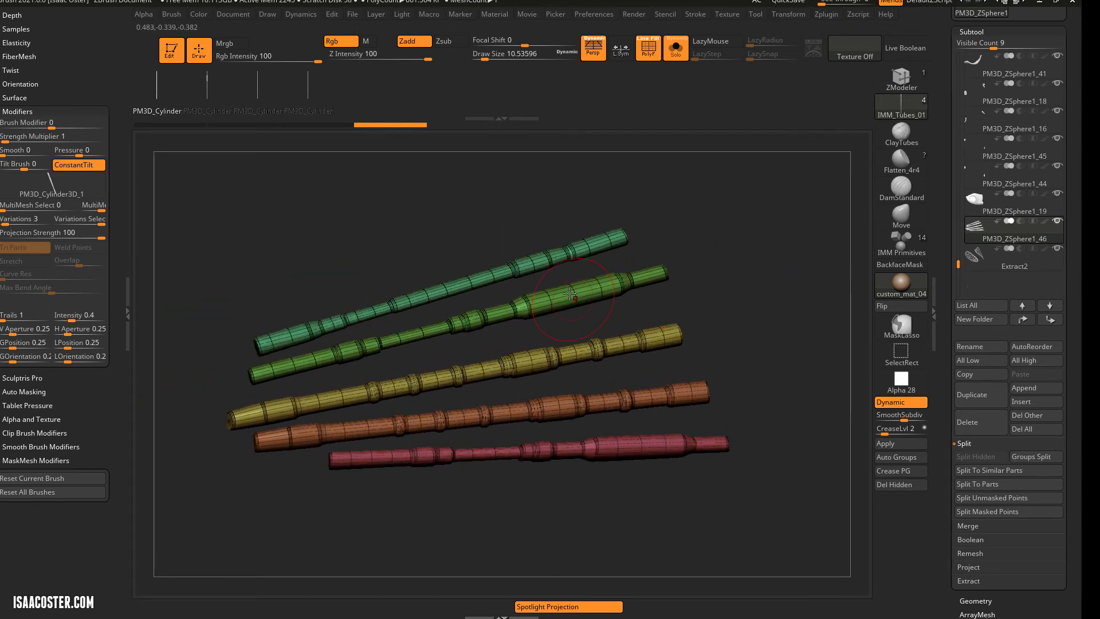
left_click(571, 292, "alt")
Rotate the second green tube upward with a Transpose line laid along it.
key("w")
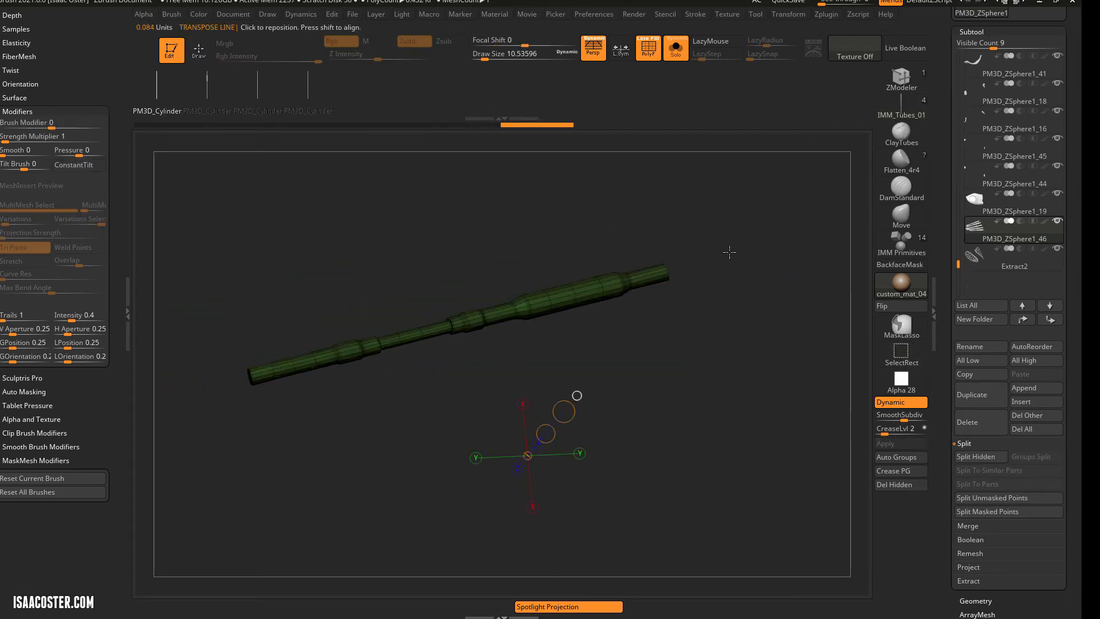
key("q")
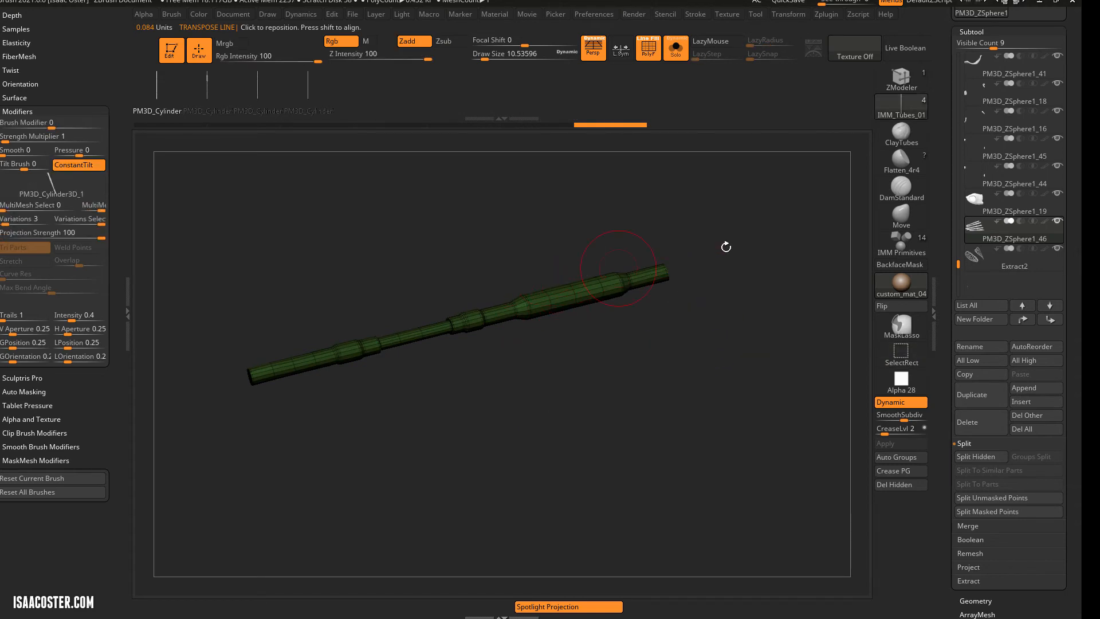
left_click(728, 247)
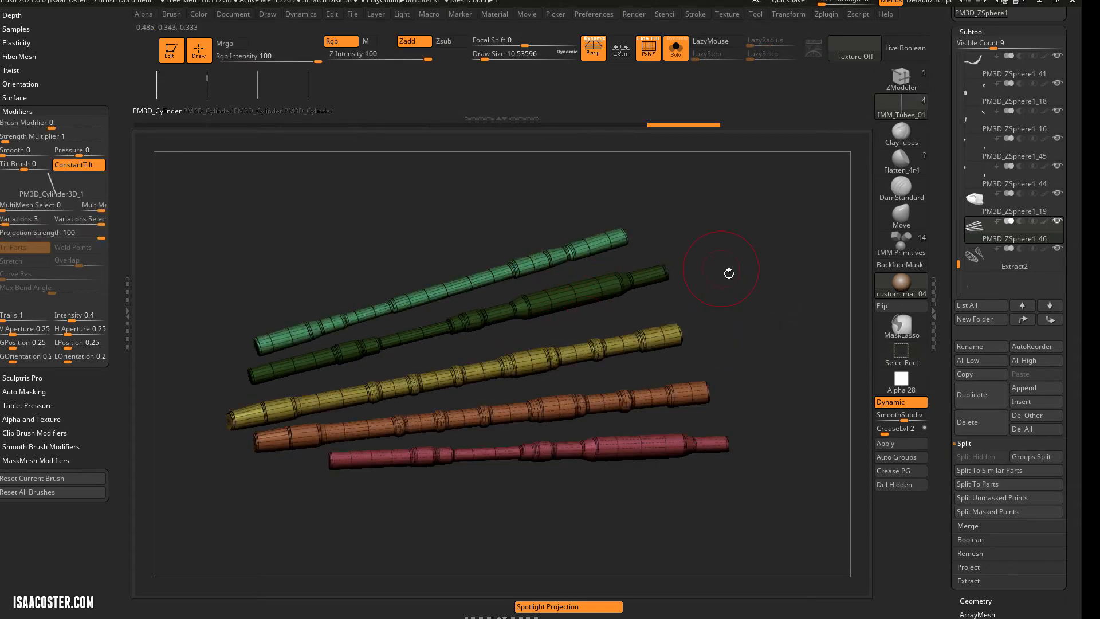
key("w")
left_click(367, 348, "alt")
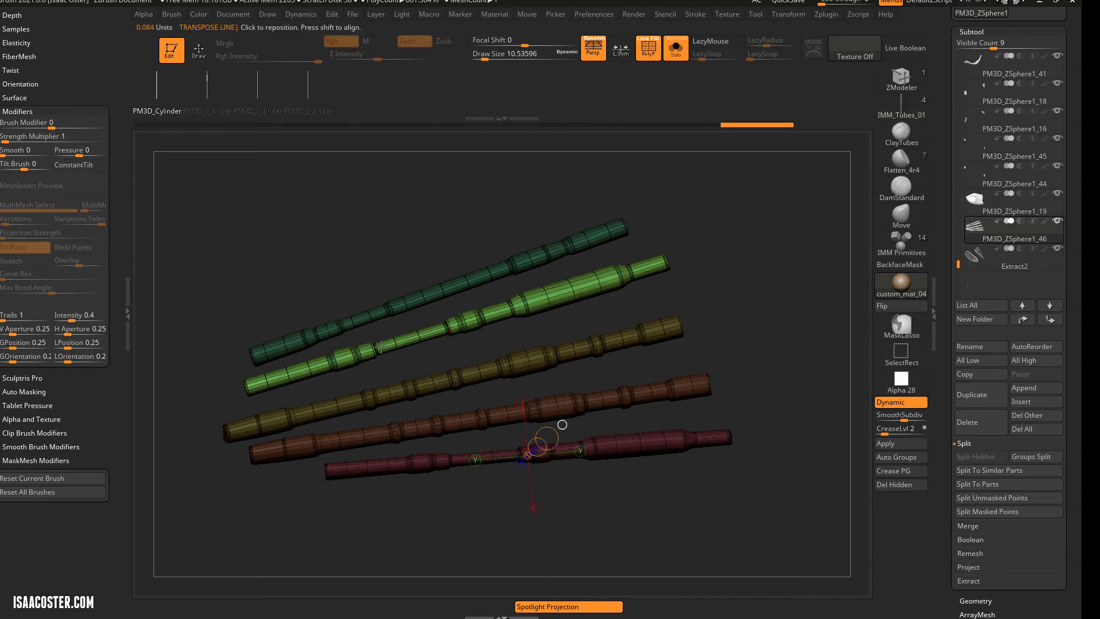
mouse_move(269, 375)
left_mouse_down()
mouse_move(593, 297)
mouse_move(621, 276)
left_mouse_up()
left_click_drag(437, 331, 446, 326)
left_click_drag(602, 282, 599, 274)
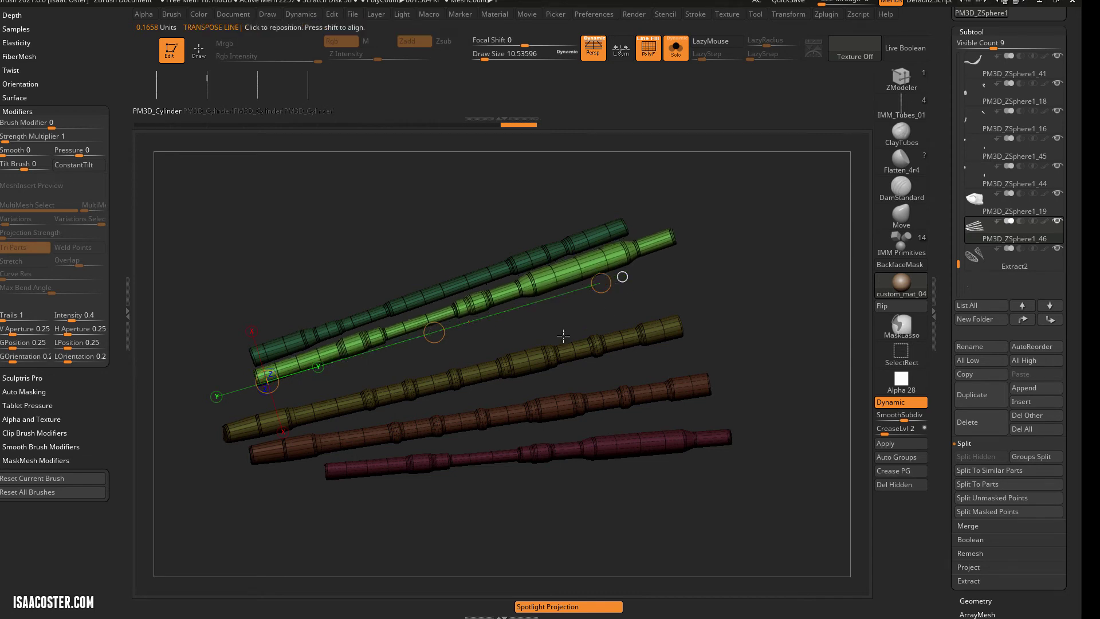
left_click(628, 335, "ctrl")
Mask all but the yellow tube and move and tilt it up toward the green tubes.
key("q")
left_click(670, 319, "ctrl")
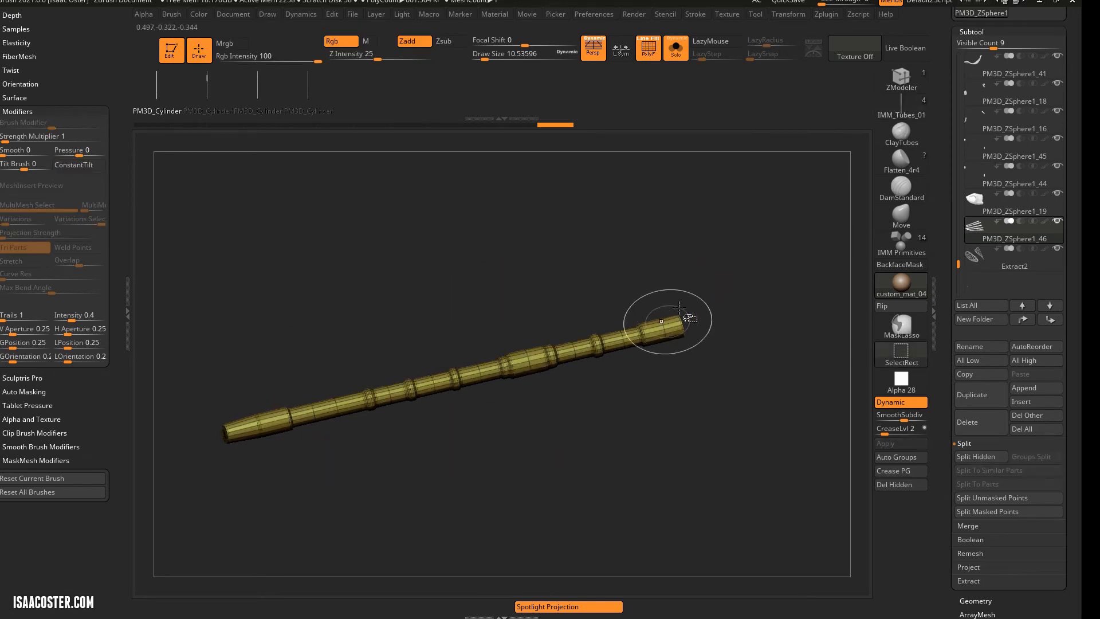
left_click(717, 279, "ctrl")
key("b")
left_click(627, 369, "ctrl")
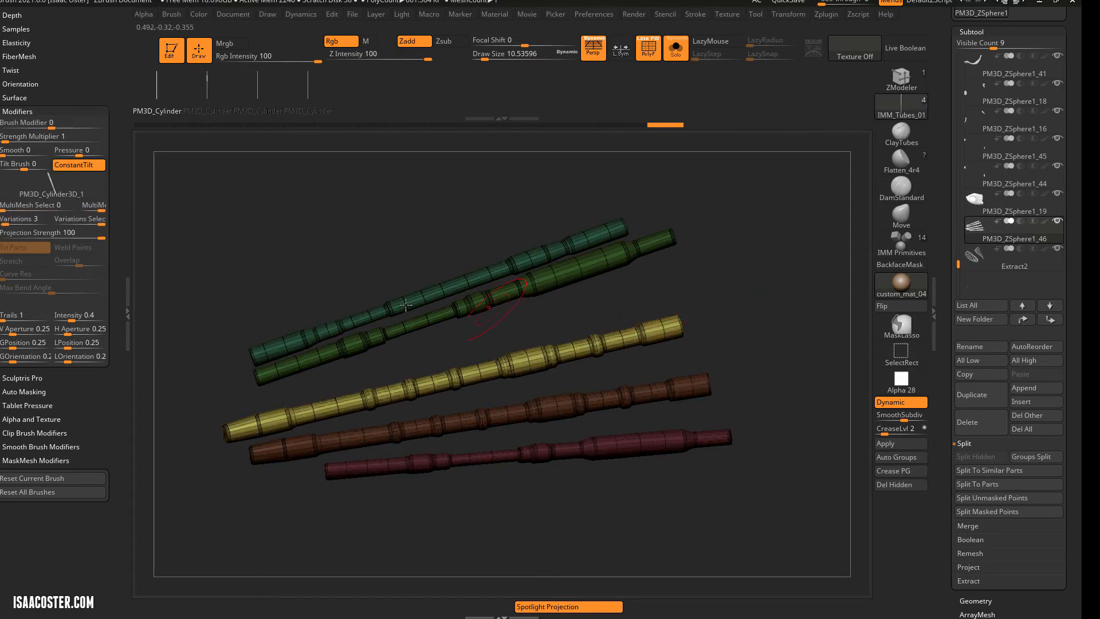
key("w")
left_click_drag(225, 430, 680, 325)
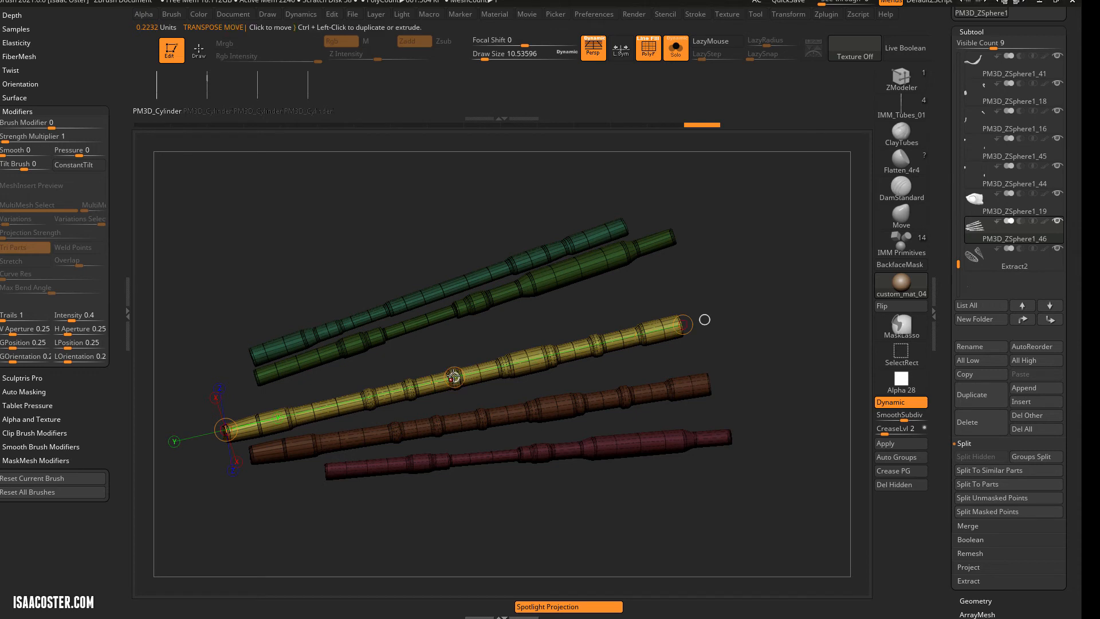
left_click_drag(471, 368, 618, 299)
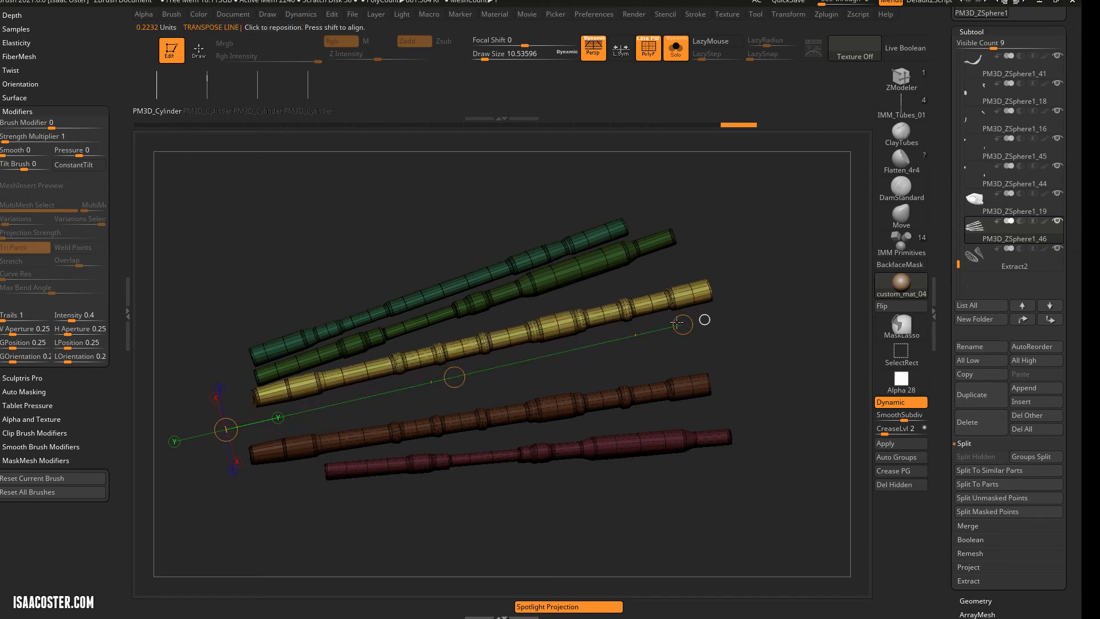
left_click_drag(682, 325, 670, 296)
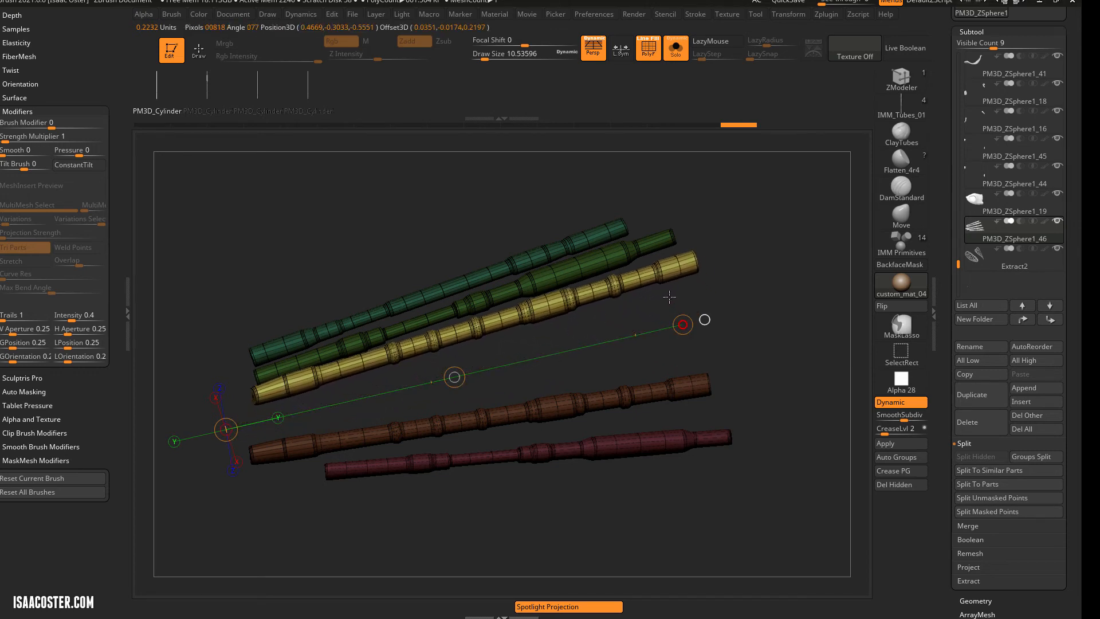
Isolate the brown tube, lay a Transpose line along it, and lift and tilt it against the green tubes.
key("w")
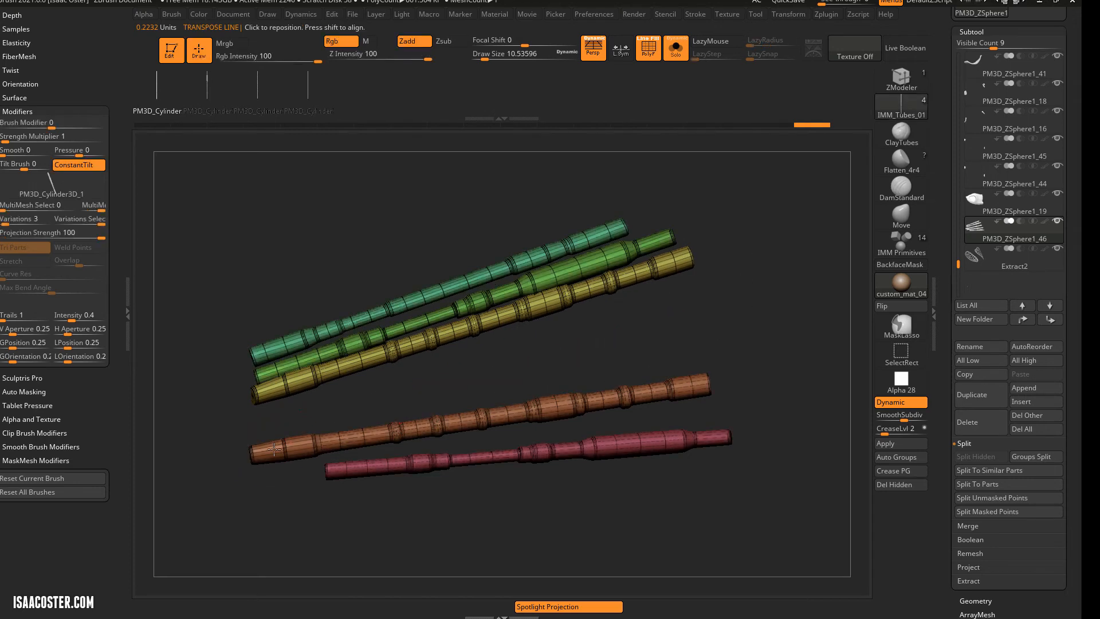
left_click(283, 445, "ctrl+shift")
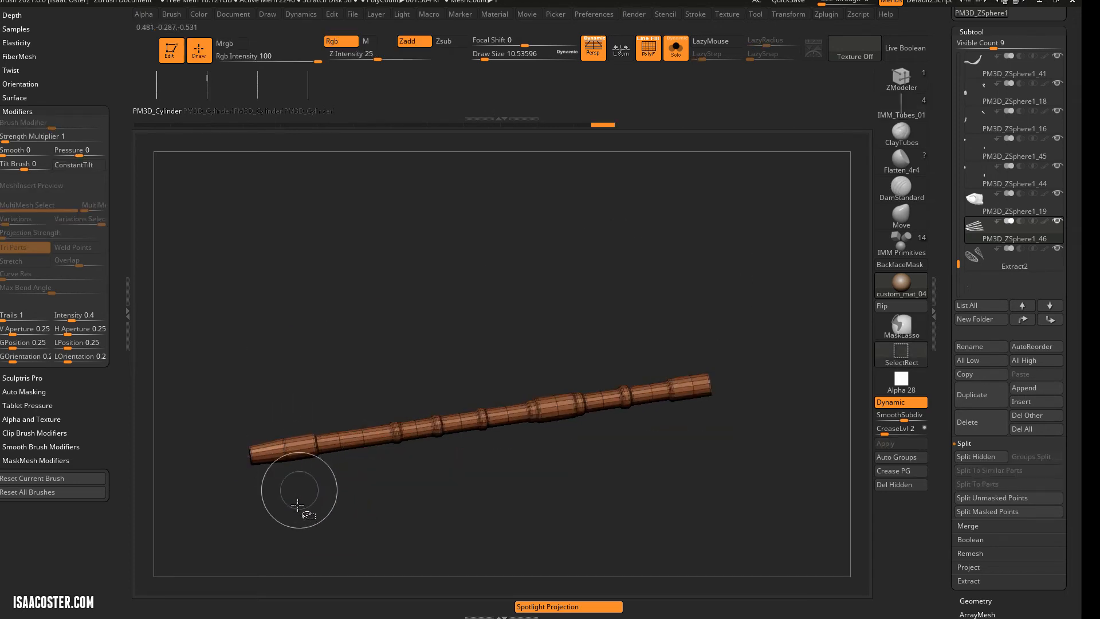
left_click(298, 508, "ctrl+shift")
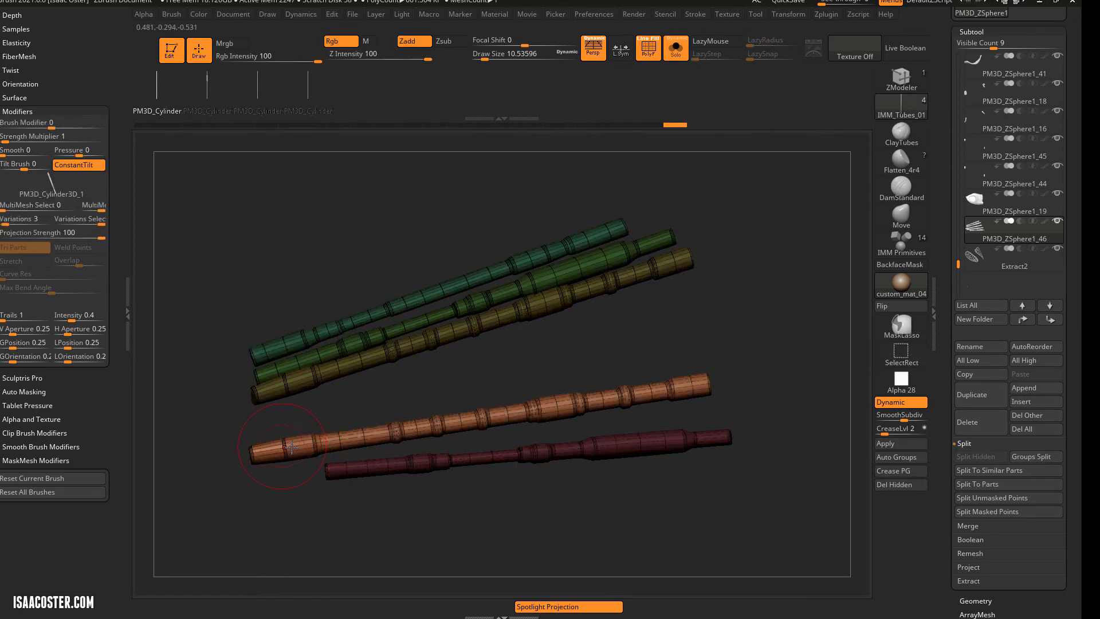
left_click_drag(262, 450, 718, 382)
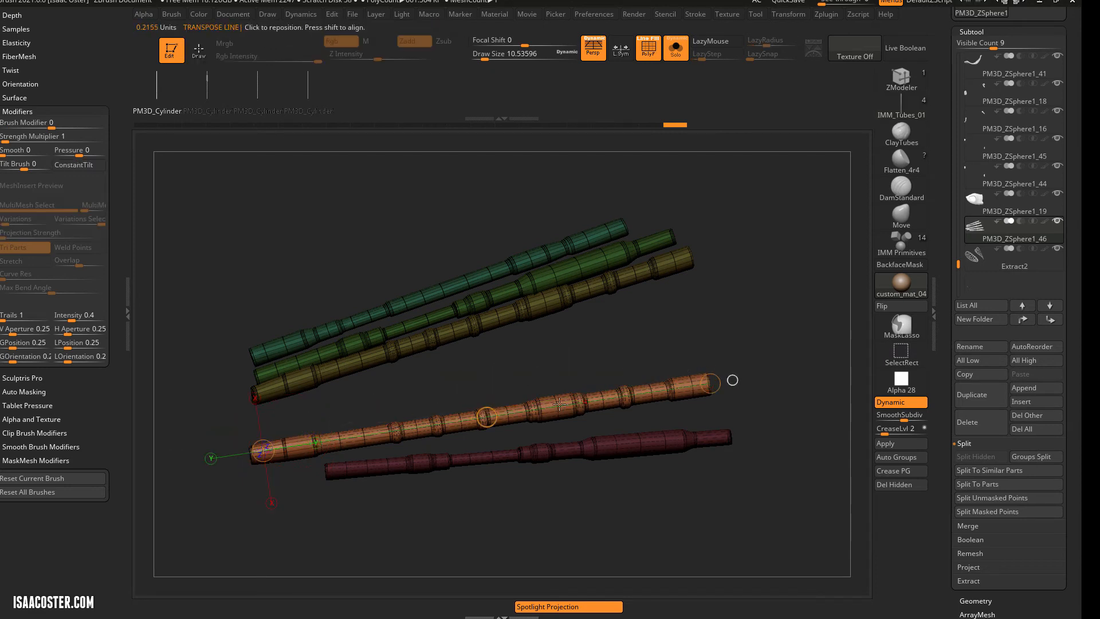
left_click_drag(487, 419, 508, 383)
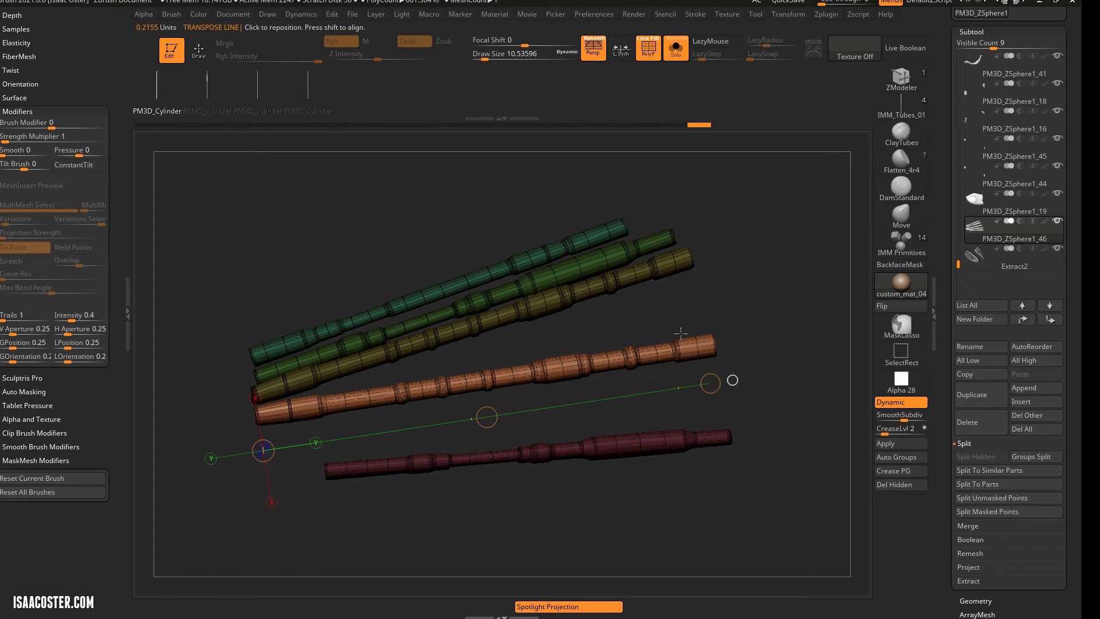
left_click_drag(715, 364, 693, 321)
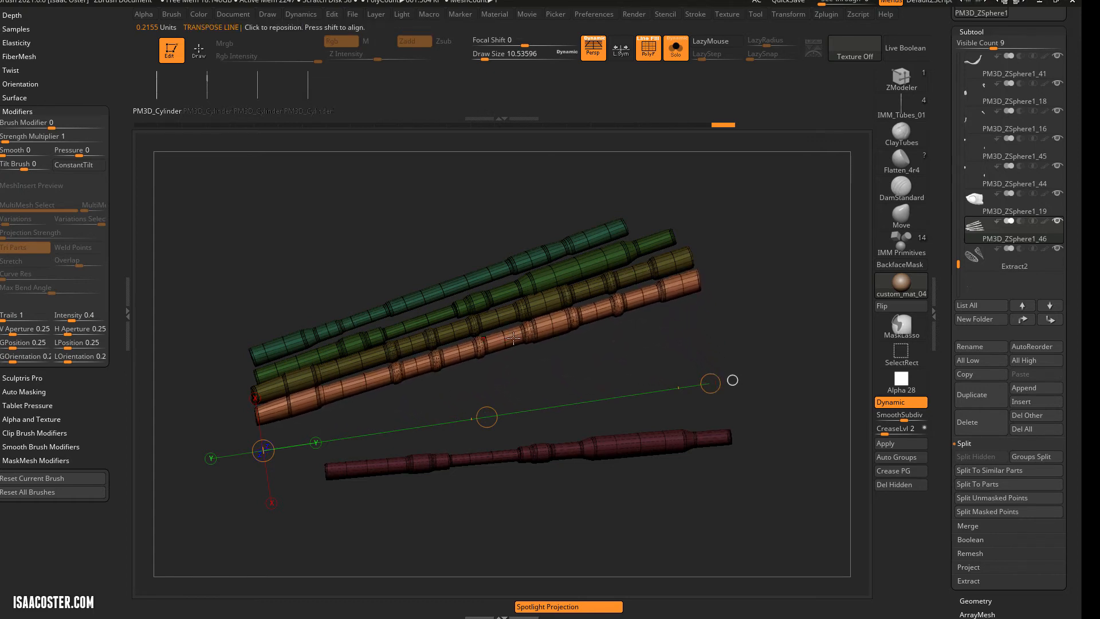
Move the brown tube above the green tubes and redraw its action line.
mouse_move(486, 417)
left_mouse_down()
mouse_move(478, 335)
mouse_move(337, 337)
left_mouse_up()
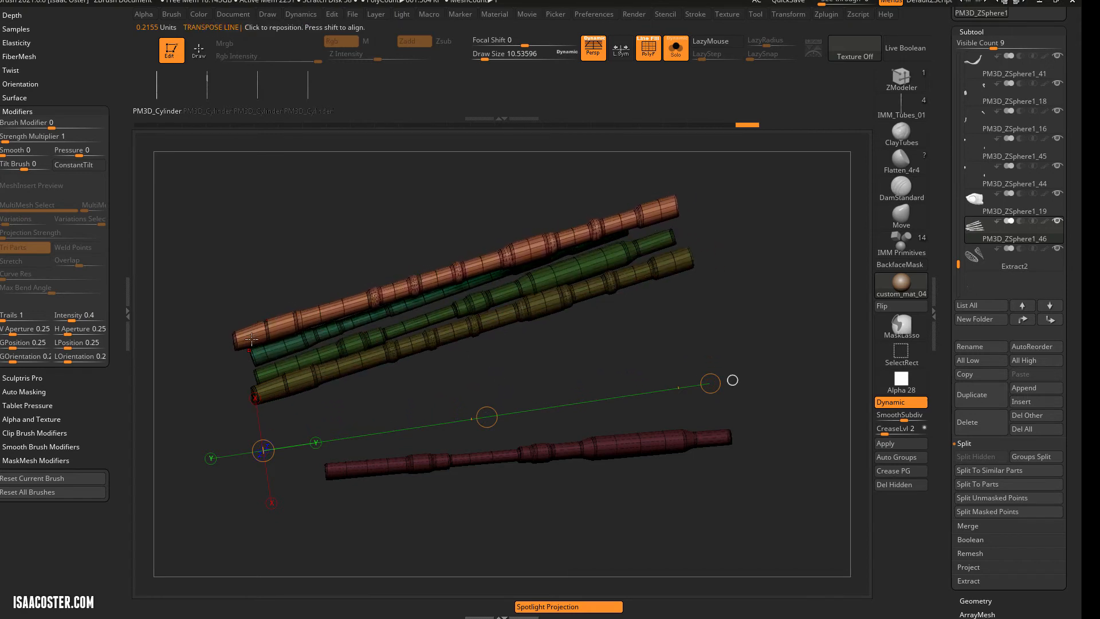
mouse_move(248, 351)
left_mouse_down()
mouse_move(682, 203)
mouse_move(653, 185)
left_mouse_up()
scroll(512, 309, "up", 3)
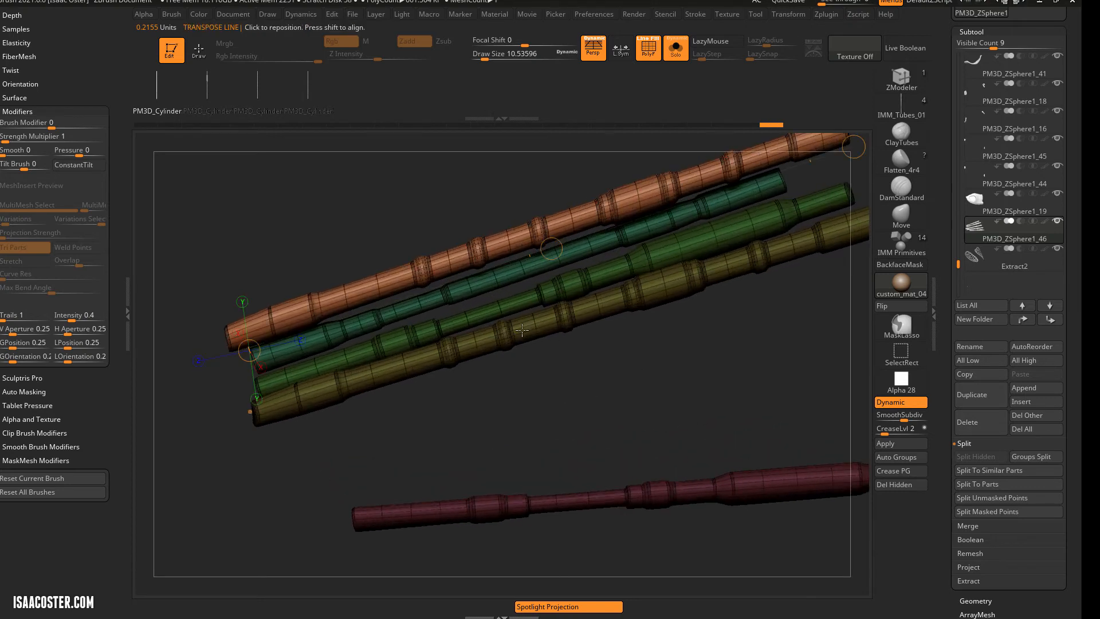
scroll(430, 330, "up", 3)
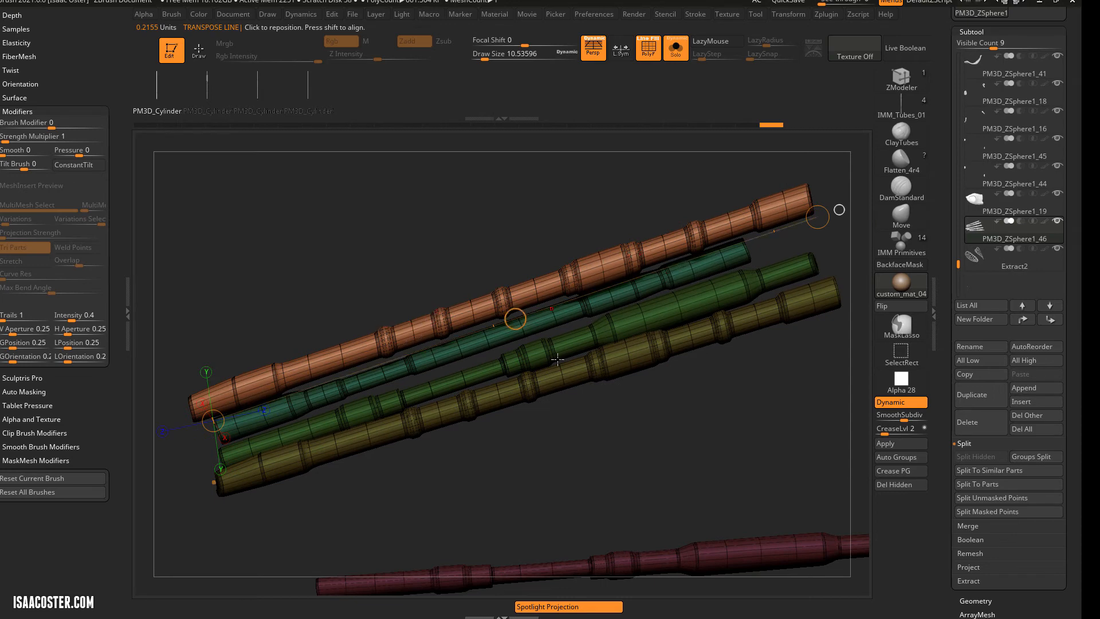
mouse_move(564, 378)
right_mouse_down()
mouse_move(535, 381)
mouse_move(541, 367)
right_mouse_up()
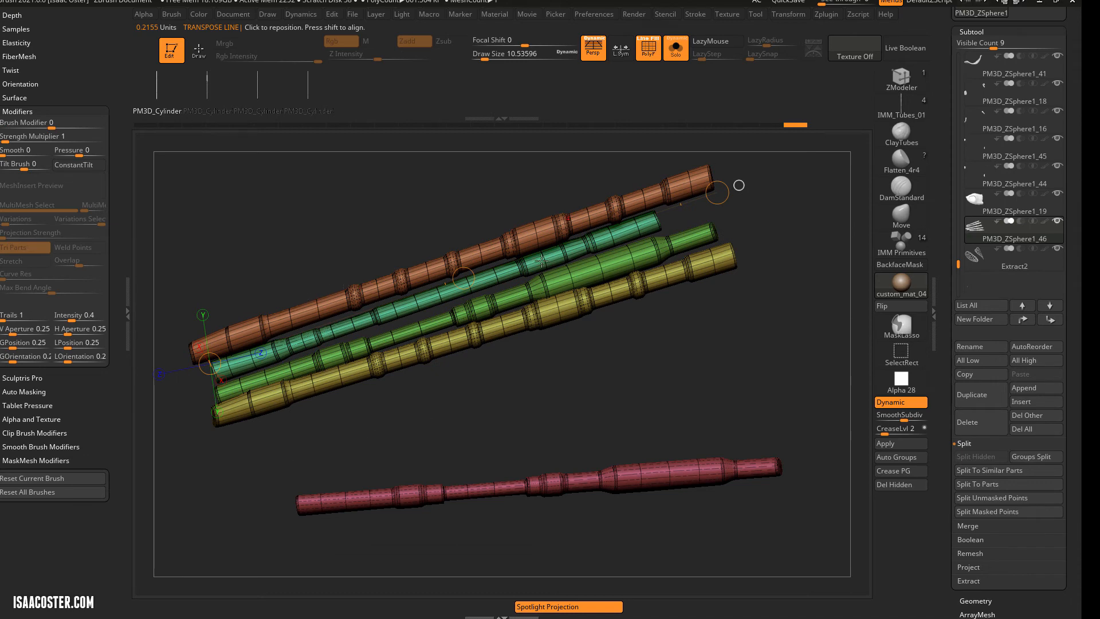
Mask around the pink tube, move it up under the yellow and tilt it in line with the bundle.
left_click_drag(299, 449, 805, 526, "ctrl")
mouse_move(739, 344)
right_mouse_down("alt")
mouse_move(617, 441)
mouse_move(268, 499)
right_mouse_up("alt")
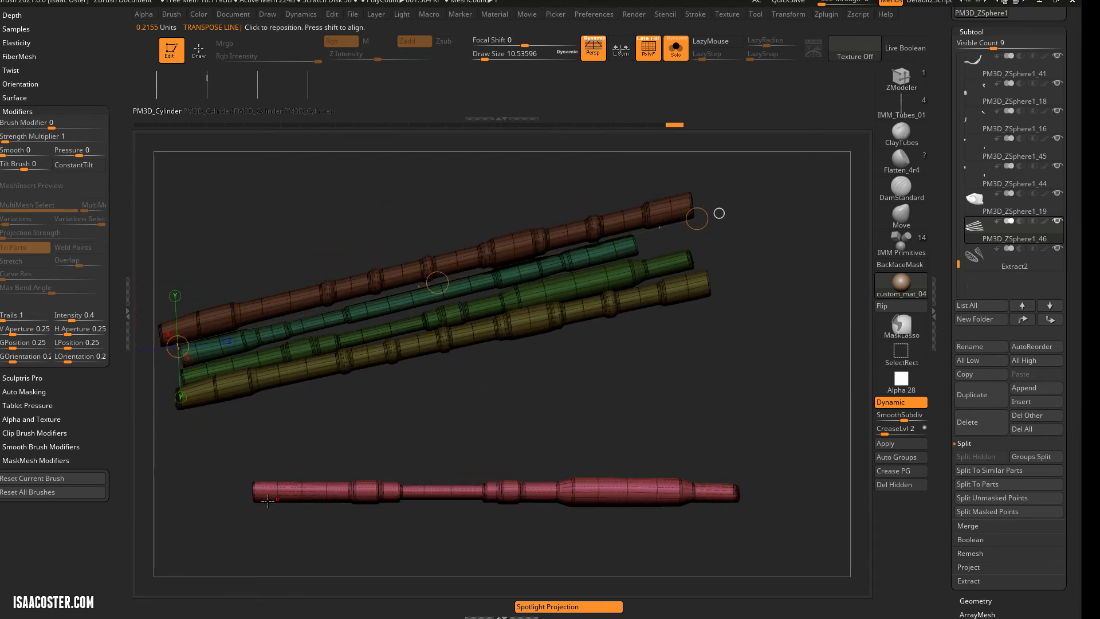
left_click_drag(255, 494, 736, 488)
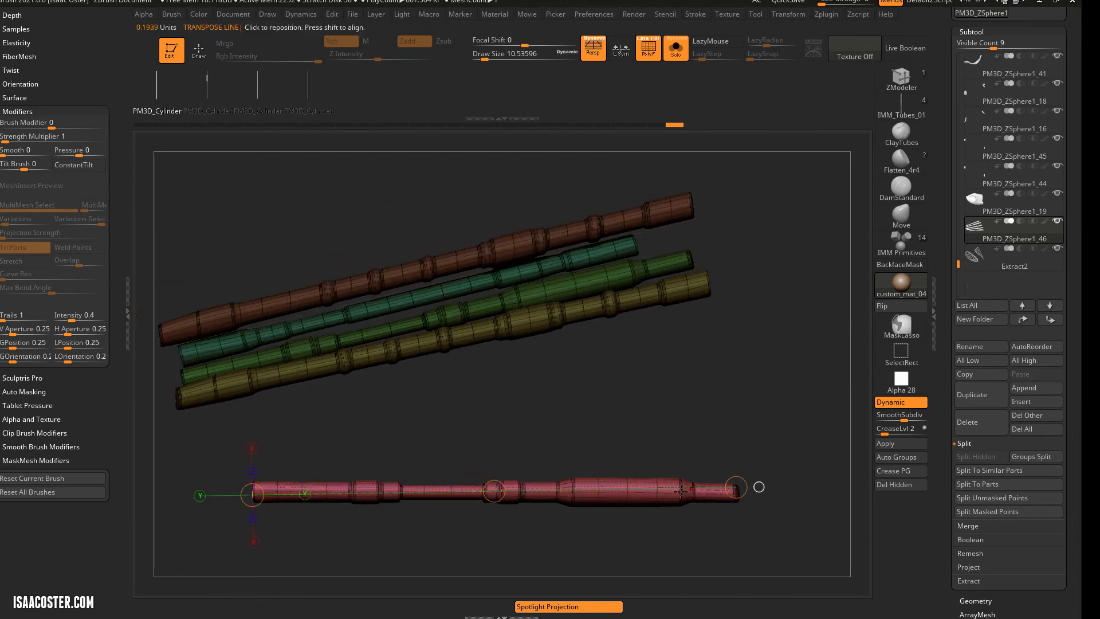
left_click_drag(495, 490, 253, 437)
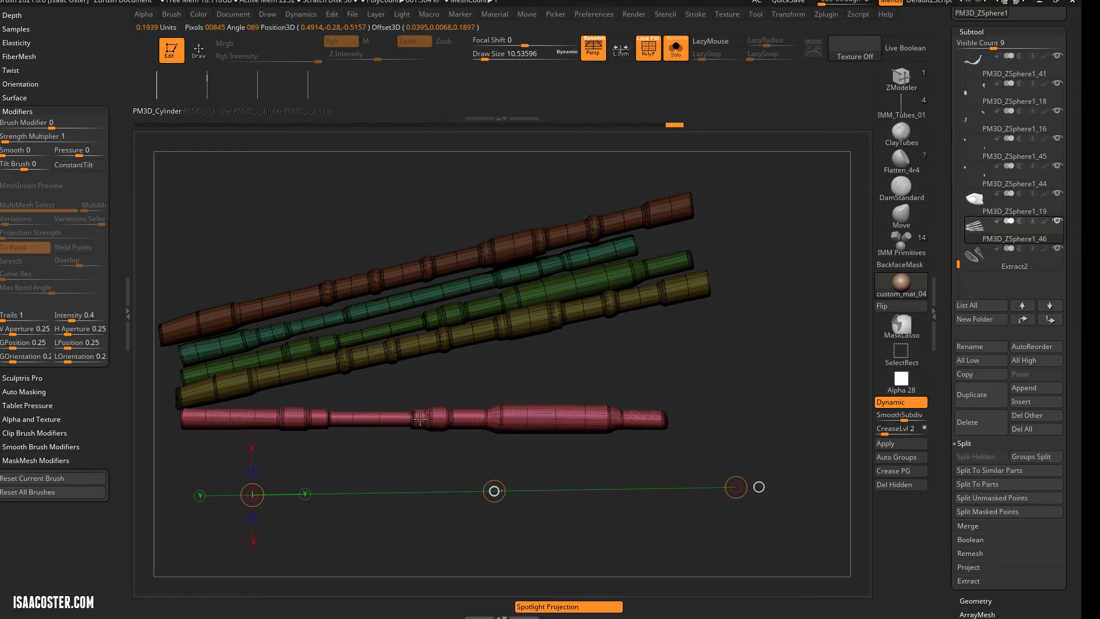
mouse_move(182, 417)
left_mouse_down()
mouse_move(724, 424)
mouse_move(676, 352)
left_mouse_up()
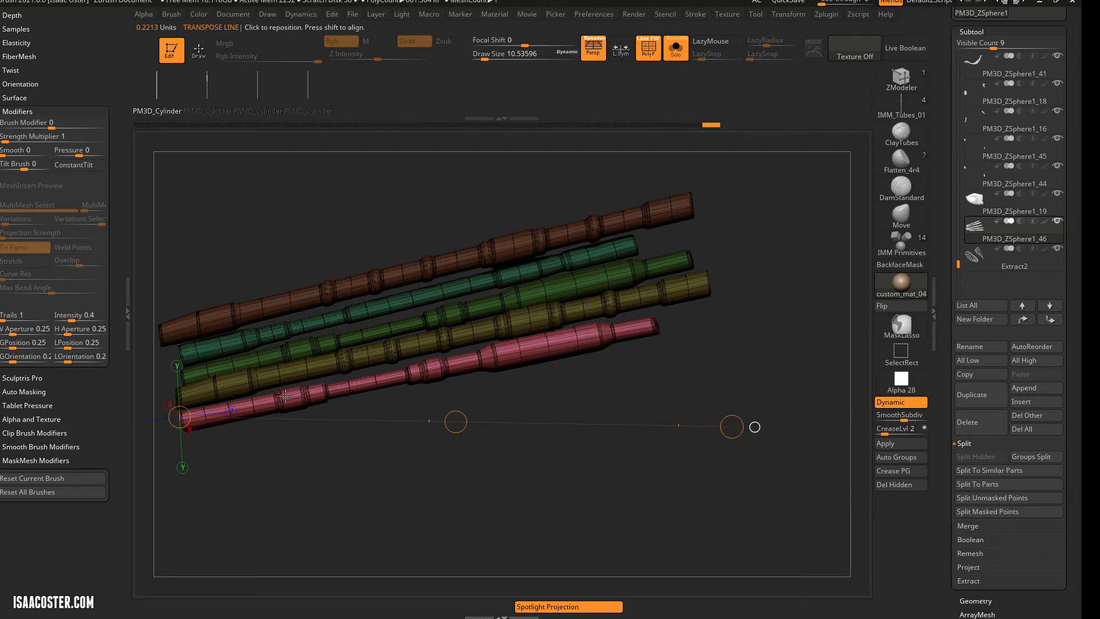
mouse_move(182, 420)
left_mouse_down()
mouse_move(671, 322)
mouse_move(757, 278)
left_mouse_up()
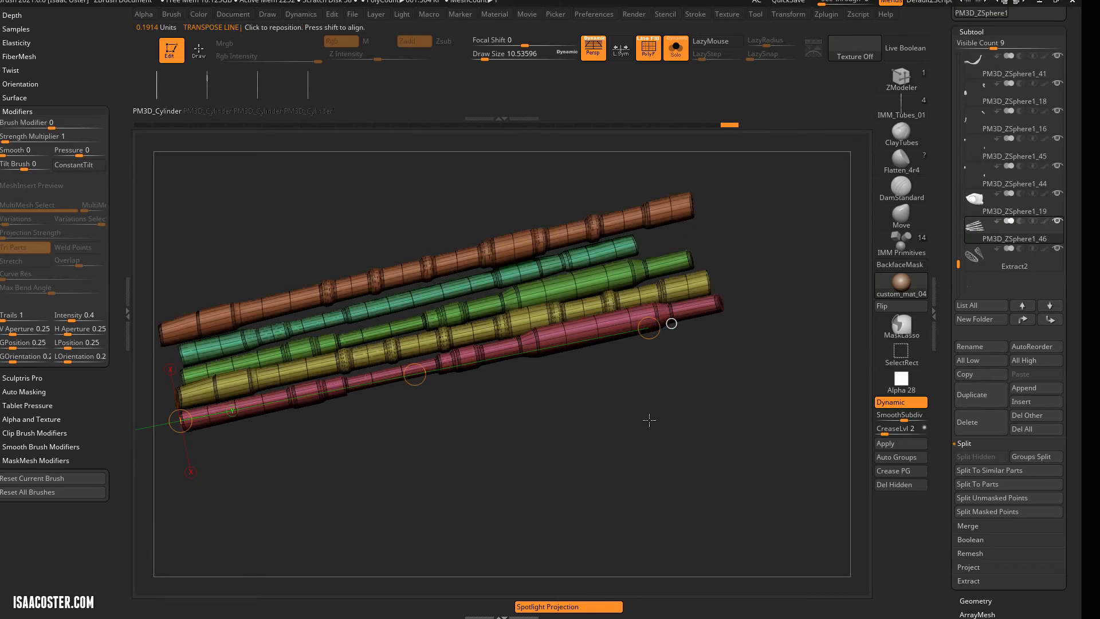
mouse_move(757, 277)
right_mouse_down()
mouse_move(690, 426)
mouse_move(638, 323)
mouse_move(512, 262)
right_mouse_up()
left_click_drag(531, 247, 440, 311)
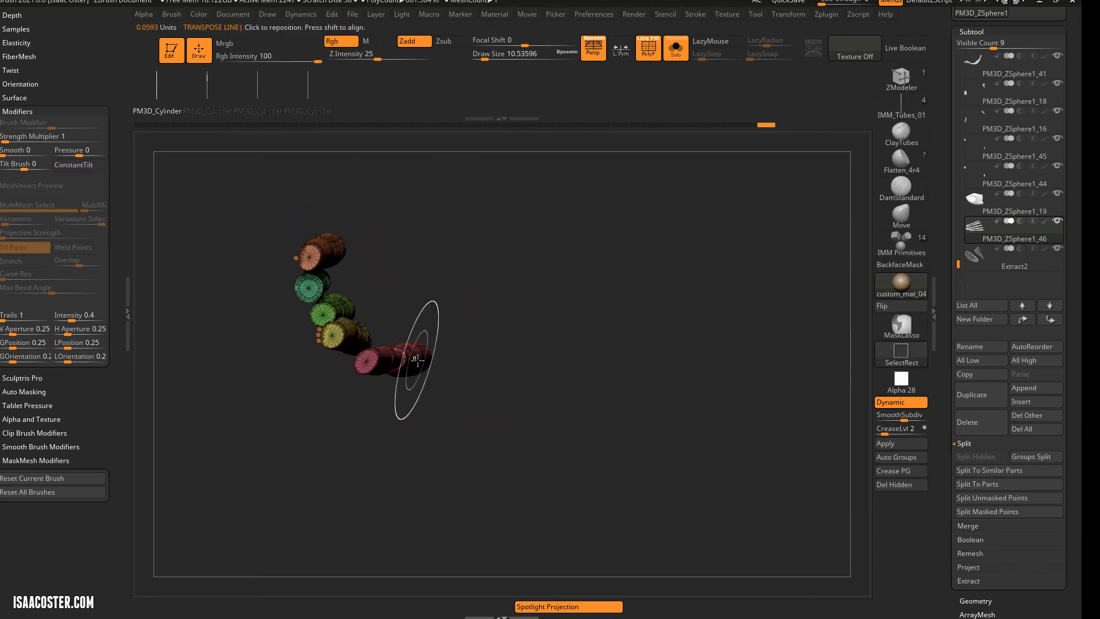
Flatten the pink tube against the bundle and level it with a Transpose line from the side.
key("q")
key("w")
left_click_drag(441, 311, 416, 300)
mouse_move(481, 481)
right_mouse_down()
mouse_move(431, 496)
mouse_move(288, 361)
right_mouse_up()
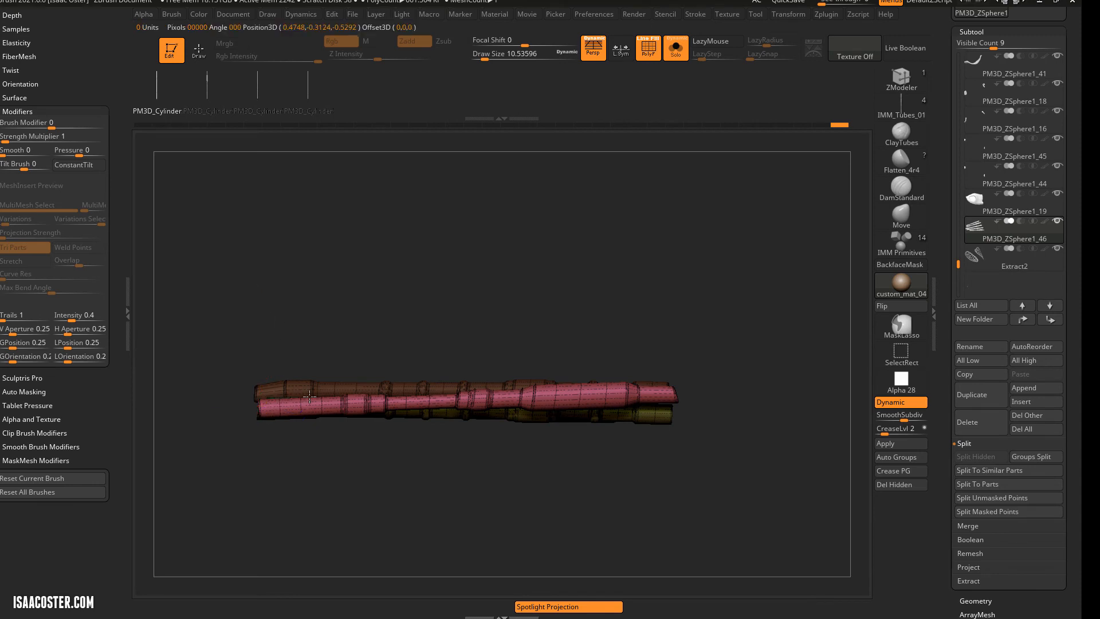
left_click_drag(258, 404, 675, 392)
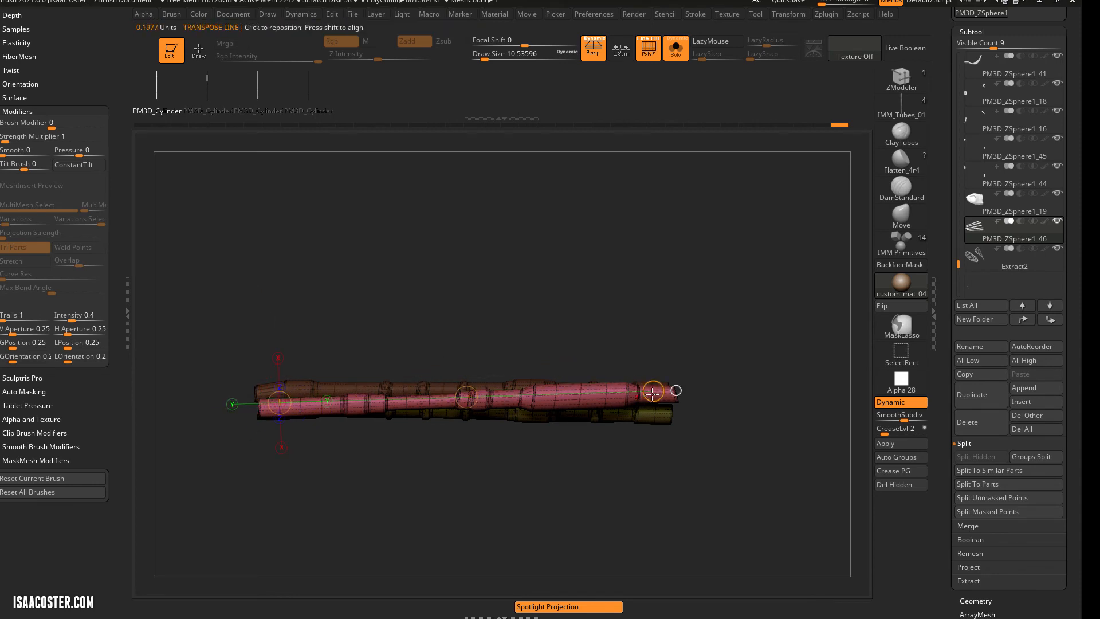
left_click_drag(653, 392, 655, 405)
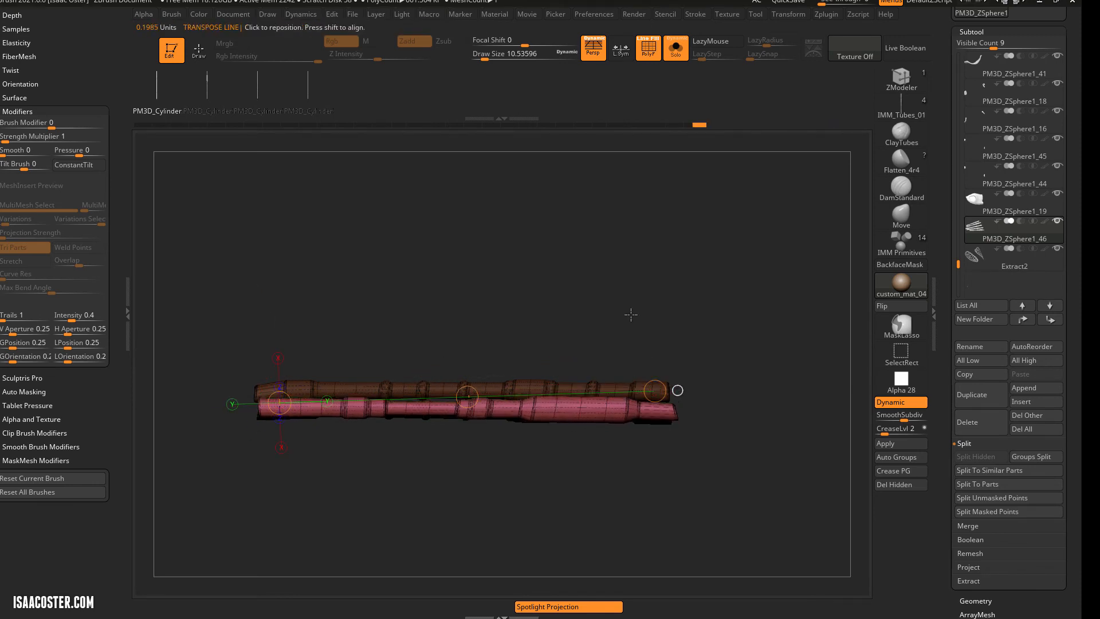
mouse_move(629, 308)
right_mouse_down()
mouse_move(515, 499)
mouse_move(460, 309)
right_mouse_up()
left_click(460, 331, "alt")
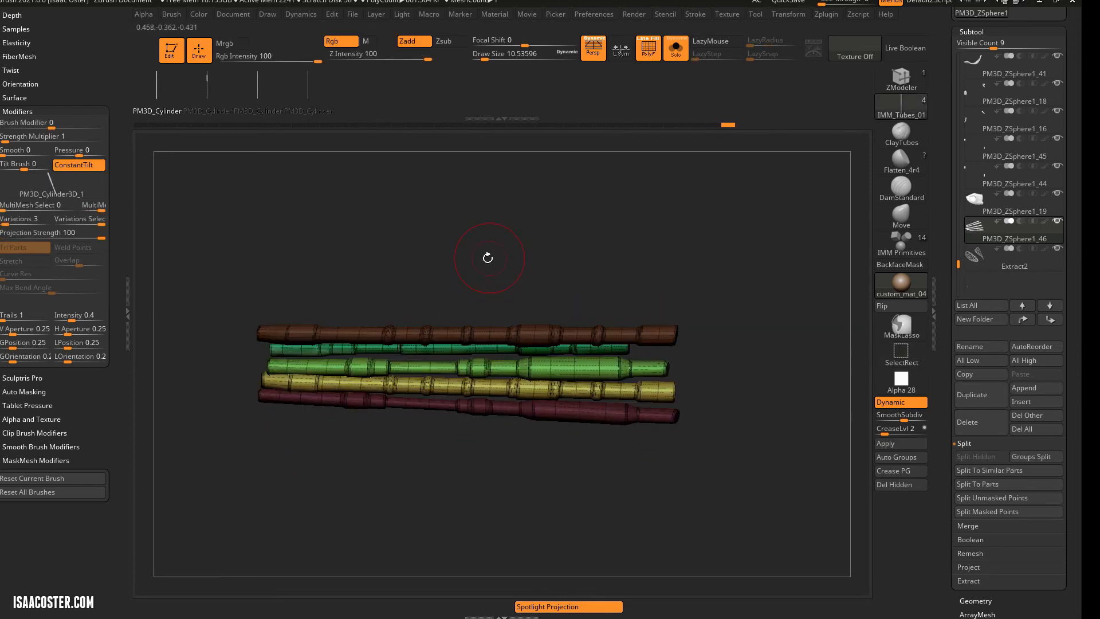
Mask the lower tubes and shift the top tubes into a level stack, viewed end-on and side-on.
mouse_move(488, 251)
right_mouse_down()
mouse_move(447, 202)
mouse_move(516, 219)
right_mouse_up()
key("w")
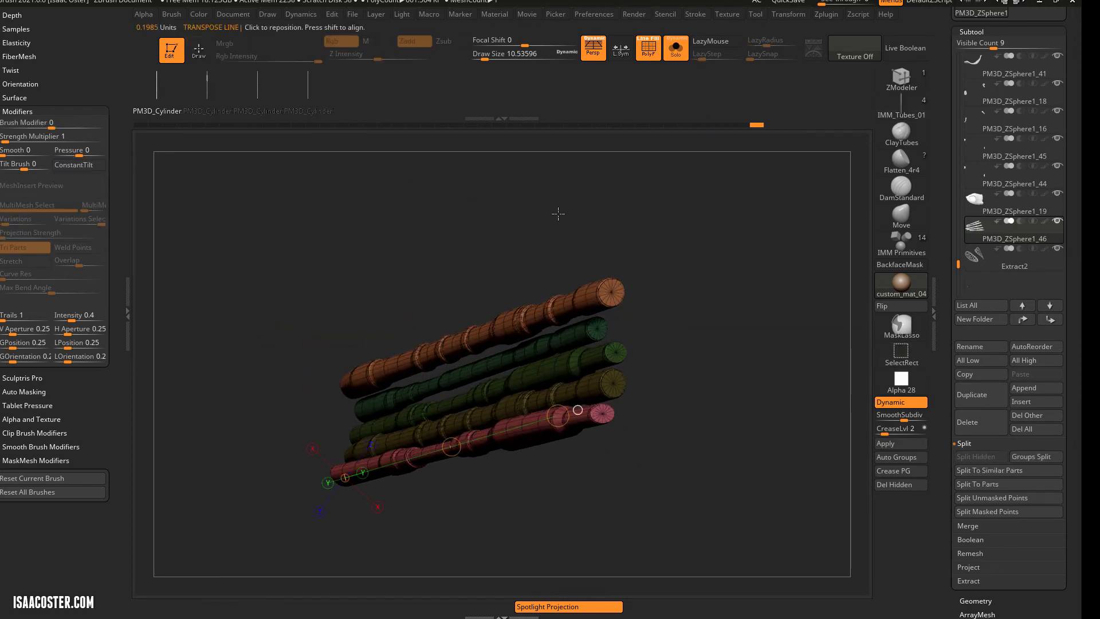
left_click(478, 385)
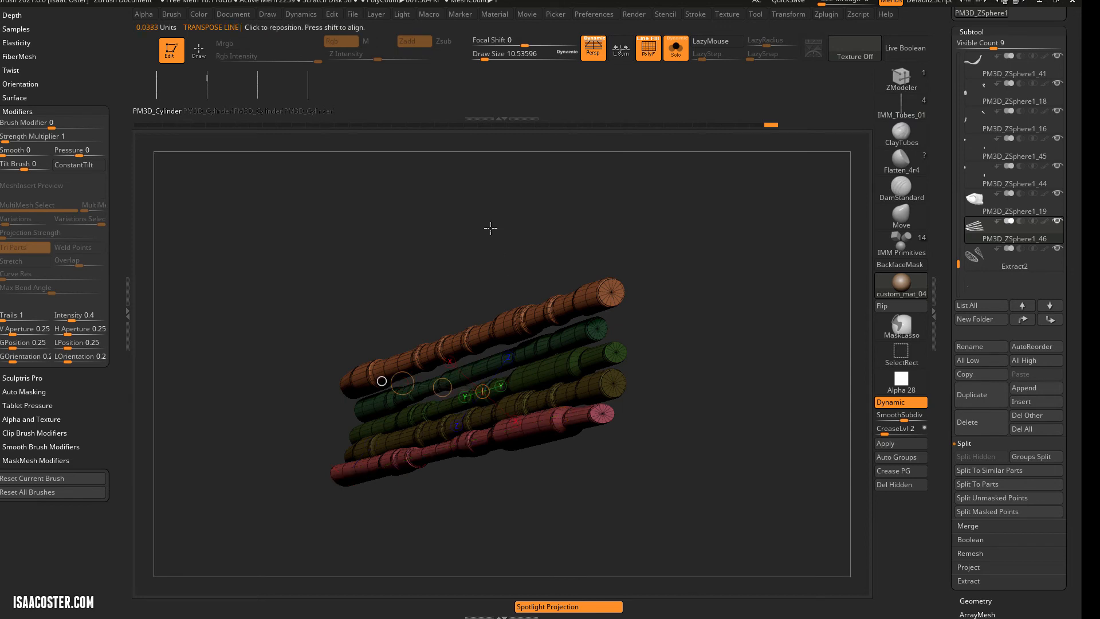
right_click_drag(488, 226, 471, 236)
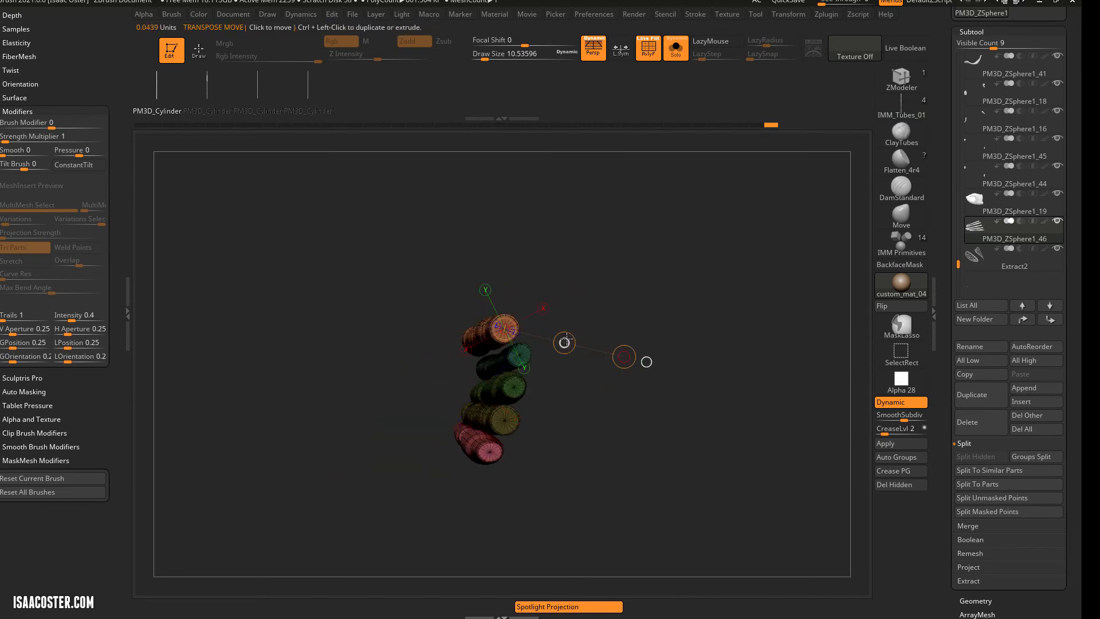
left_click_drag(359, 416, 437, 402, "ctrl")
left_click_drag(564, 344, 591, 340)
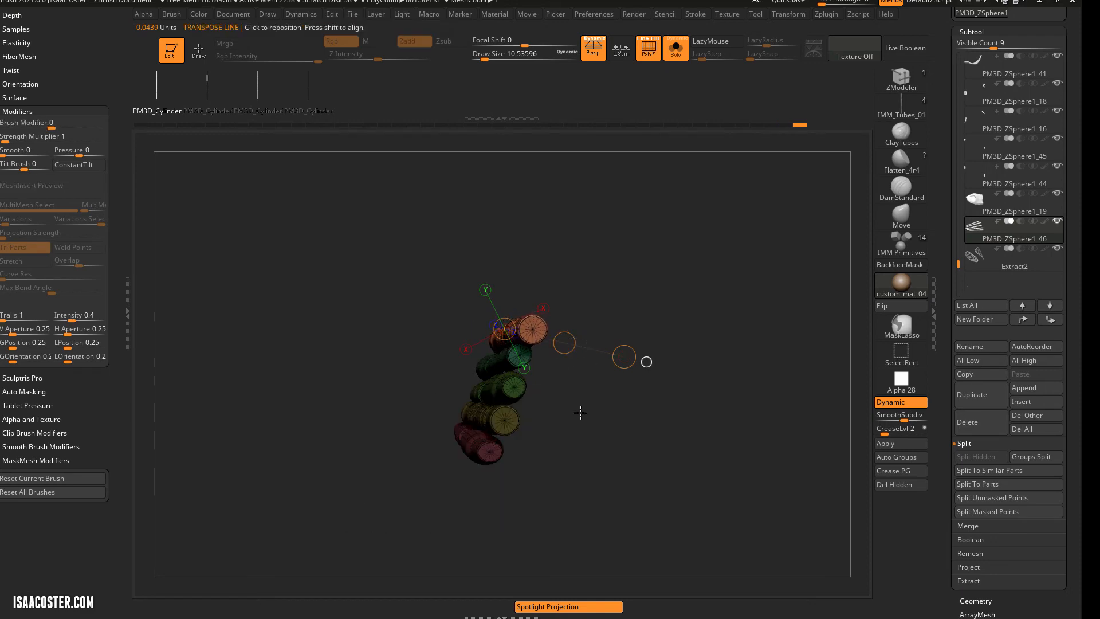
mouse_move(593, 343)
right_mouse_down()
mouse_move(571, 402)
mouse_move(627, 295)
right_mouse_up()
Show the full body, reselect the tube bundle and bring up the Gizmo centred on it.
key("shift+s")
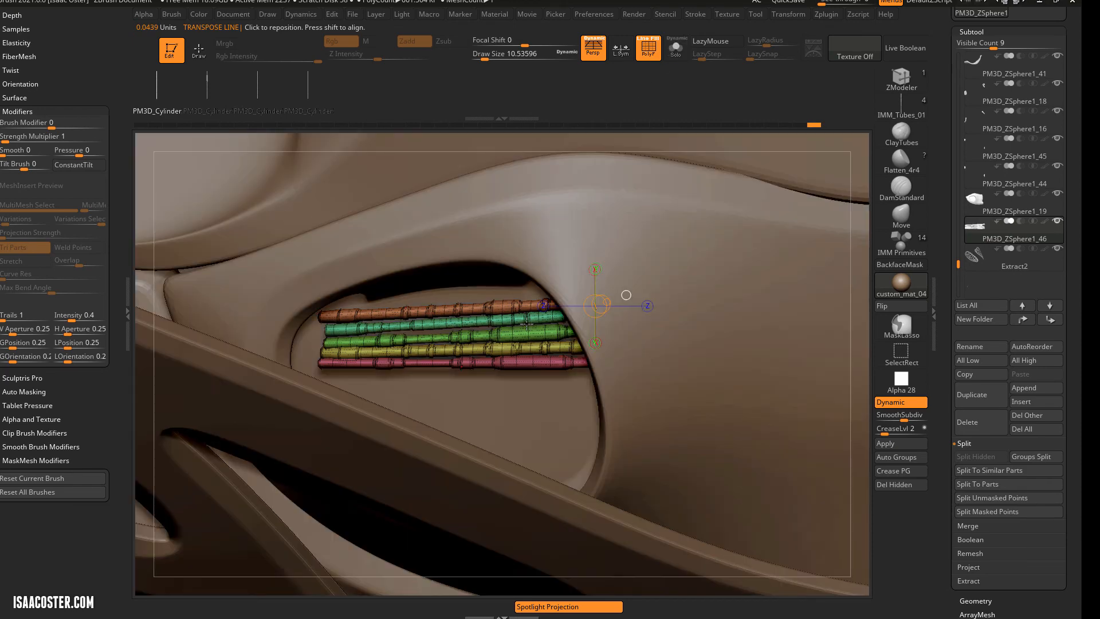
left_click(463, 473, "alt")
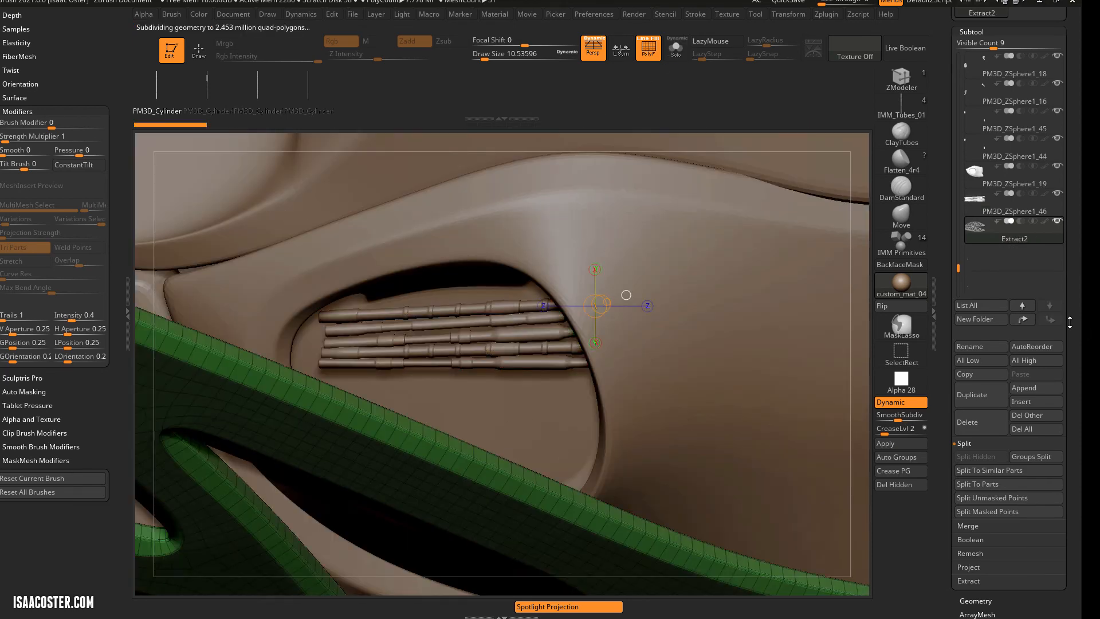
left_click(1014, 197)
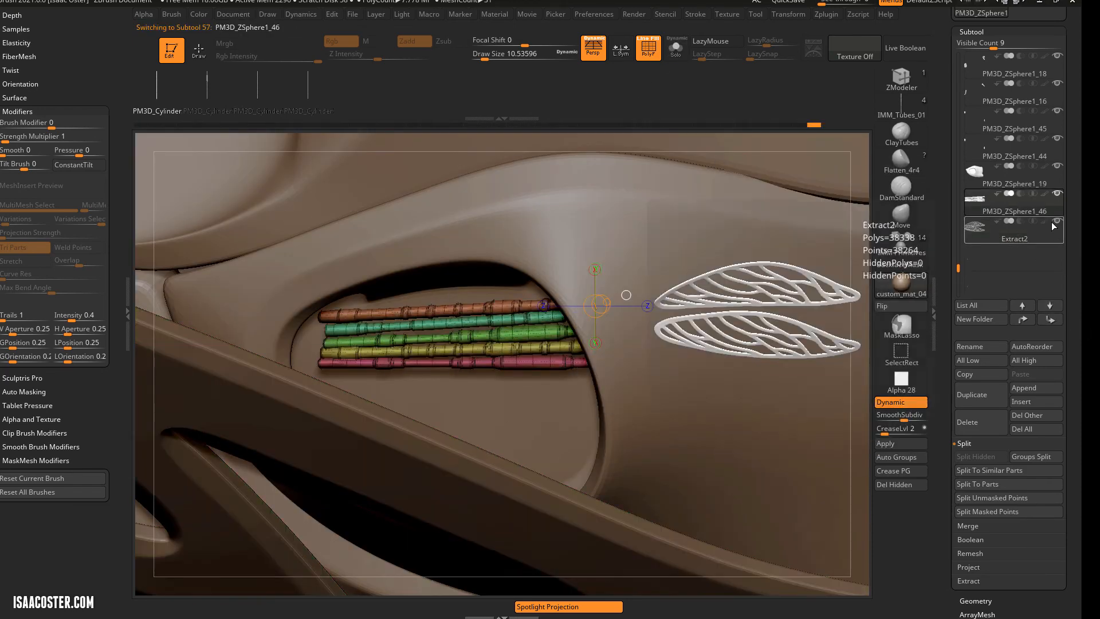
key("f")
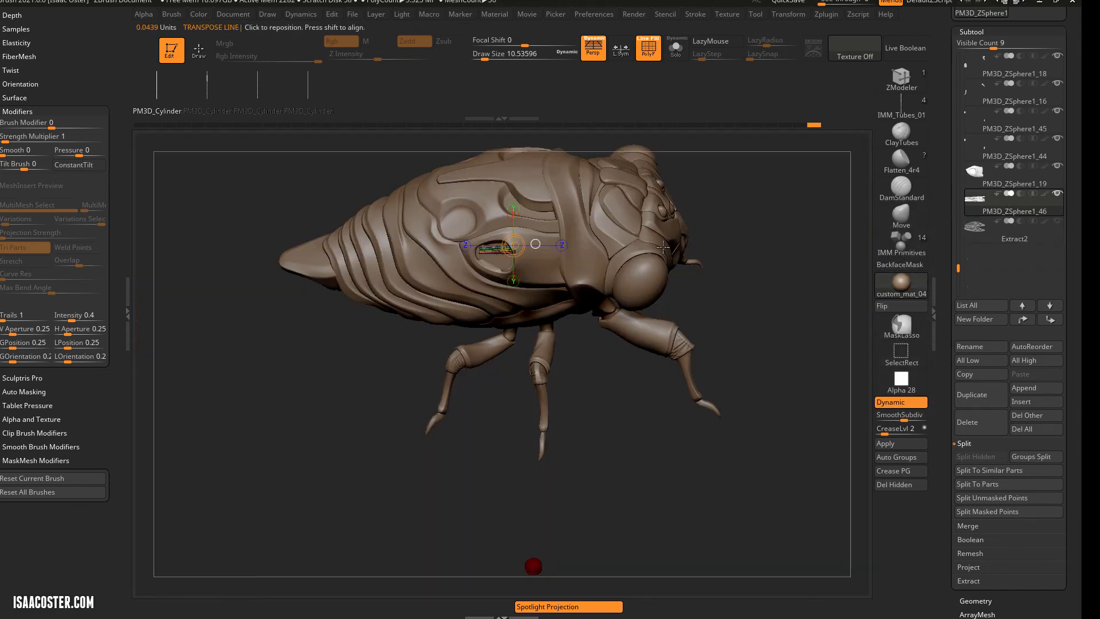
right_click_drag(653, 257, 685, 350, "alt")
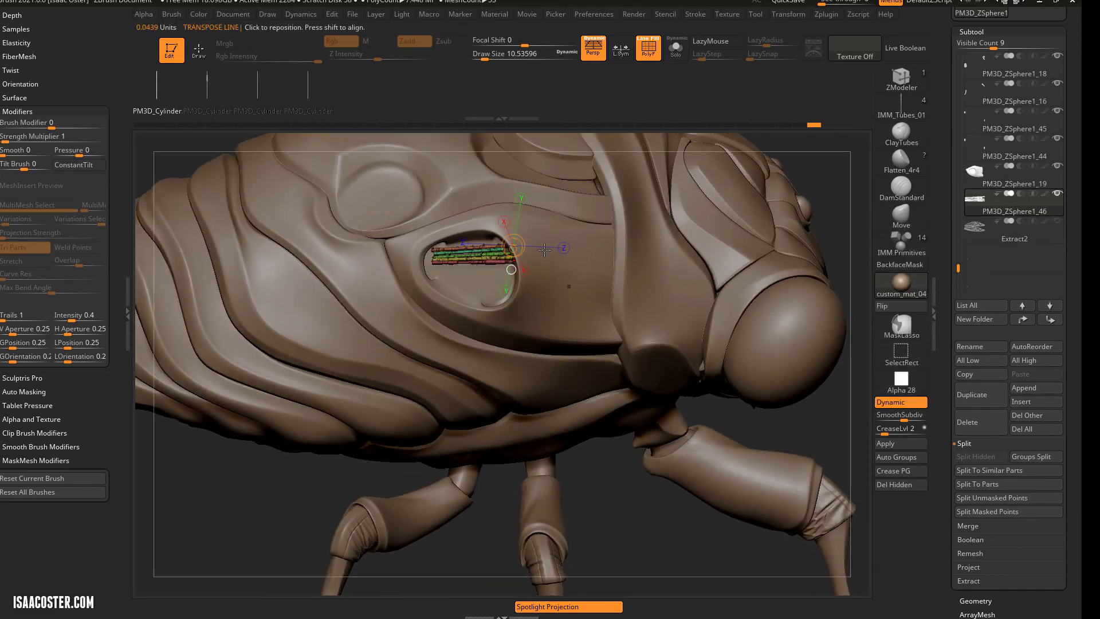
key("y")
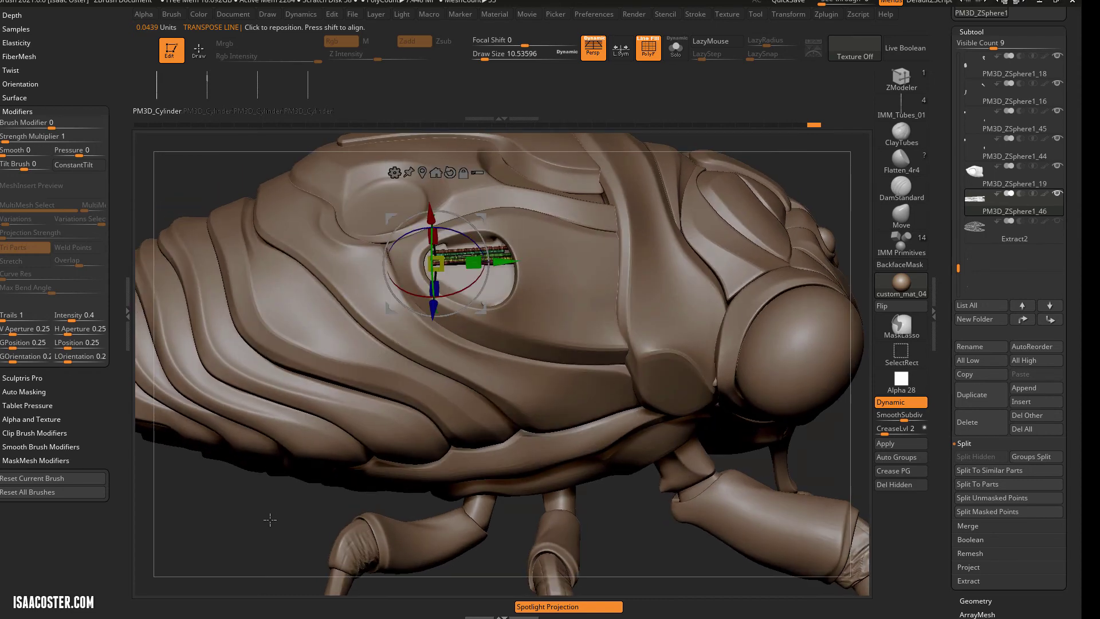
right_click_drag(266, 459, 309, 404, "ctrl")
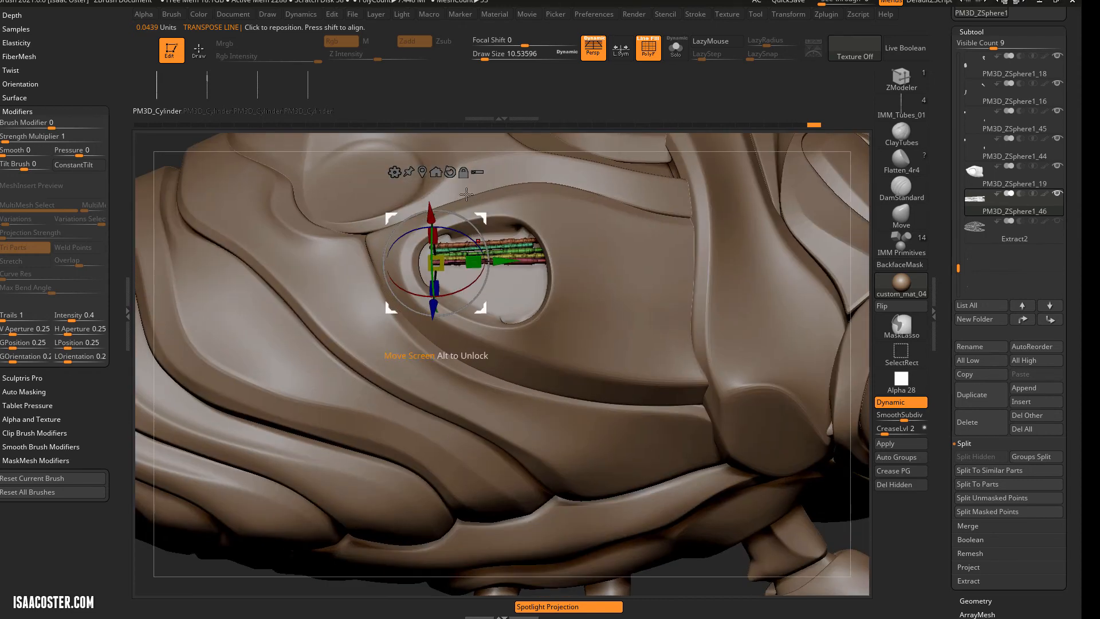
left_click(436, 172)
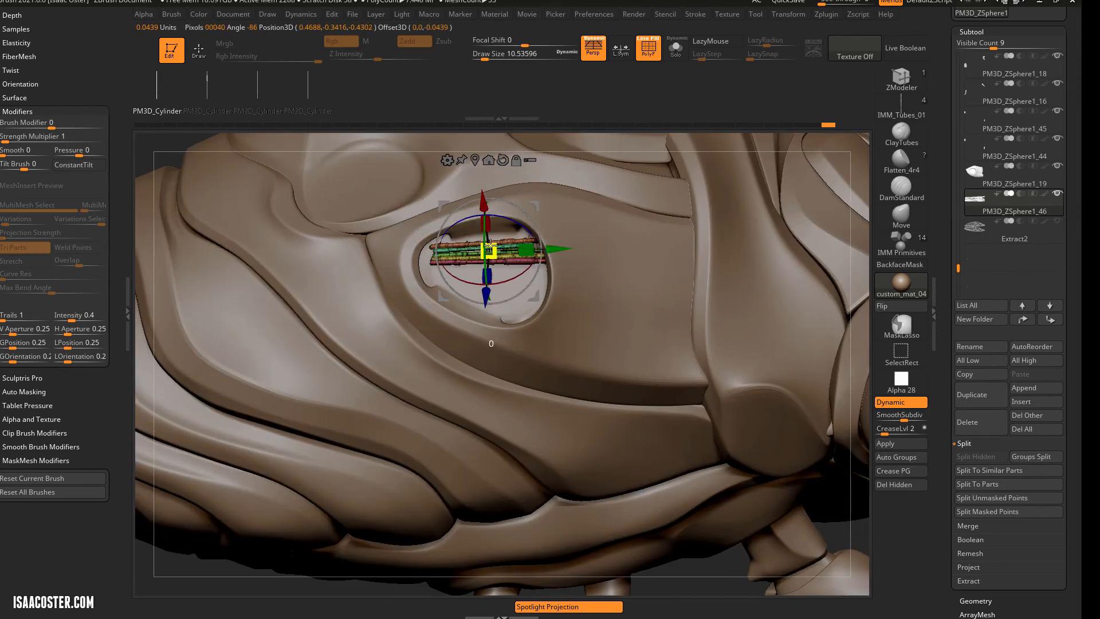
Stretch the tubes along their length and rotate them to fit inside the pocket.
mouse_move(510, 220)
left_mouse_down()
mouse_move(516, 246)
mouse_move(464, 252)
left_mouse_up()
left_click_drag(680, 572, 483, 311)
mouse_move(440, 245)
left_mouse_down()
mouse_move(448, 256)
mouse_move(447, 240)
left_mouse_up()
right_click_drag(318, 224, 490, 272)
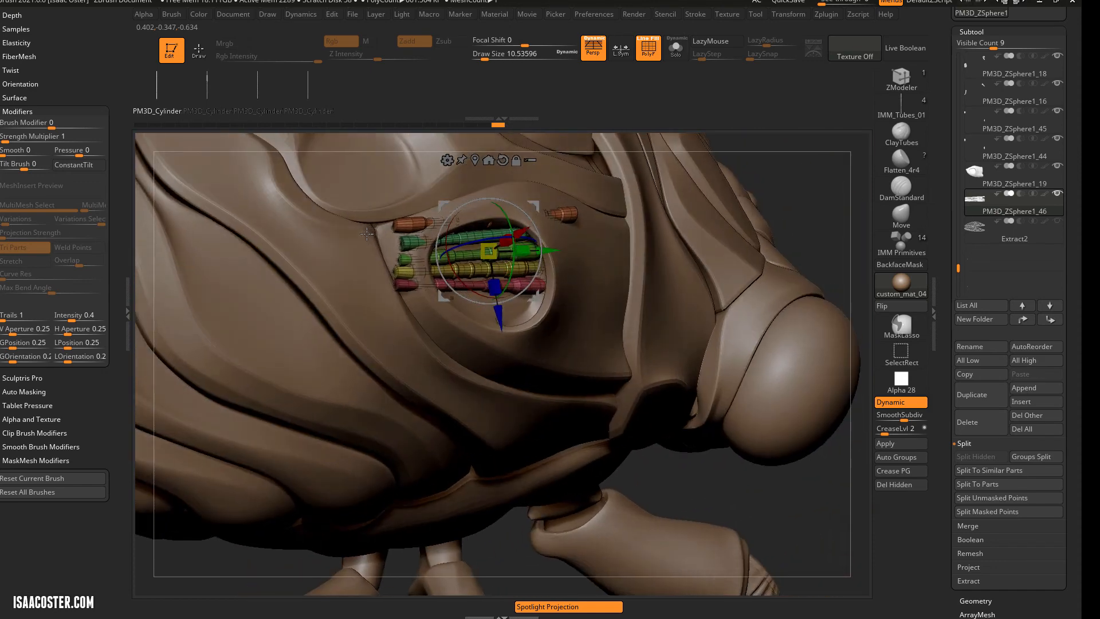
left_click_drag(476, 295, 513, 255)
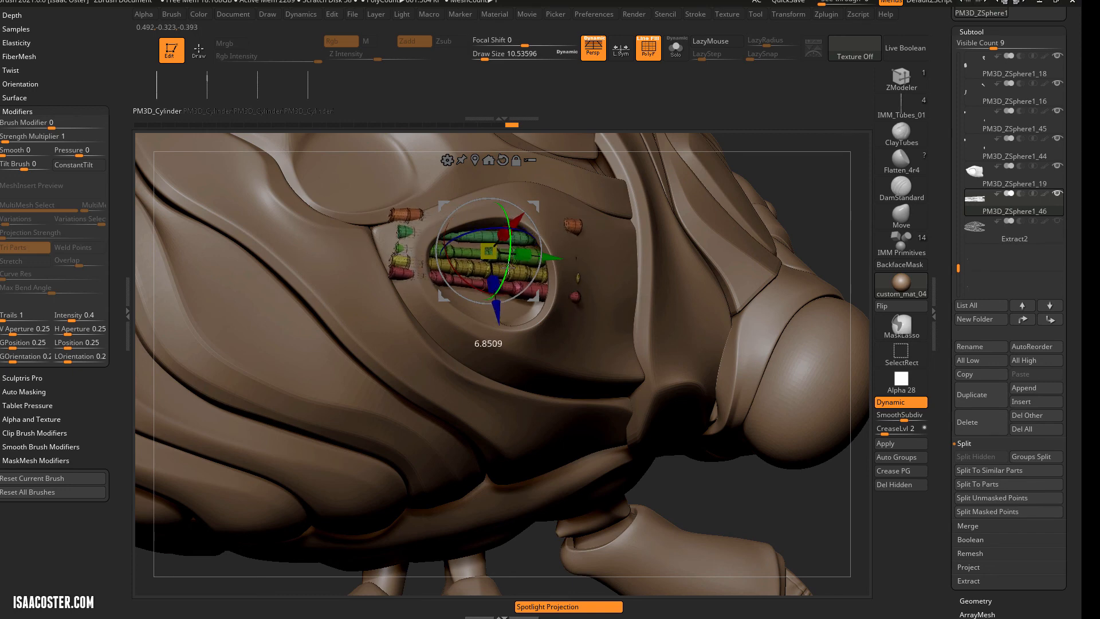
left_click_drag(497, 314, 498, 323)
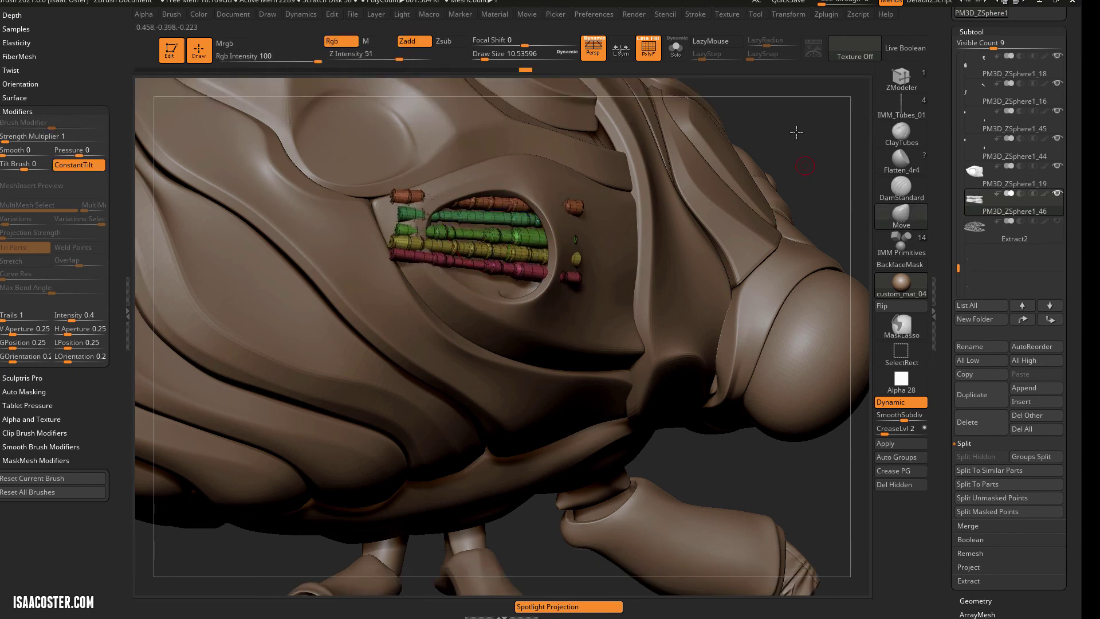
Return to sculpting mode, pick a brush and enlarge its draw size.
right_click_drag(797, 132, 687, 172)
key("w")
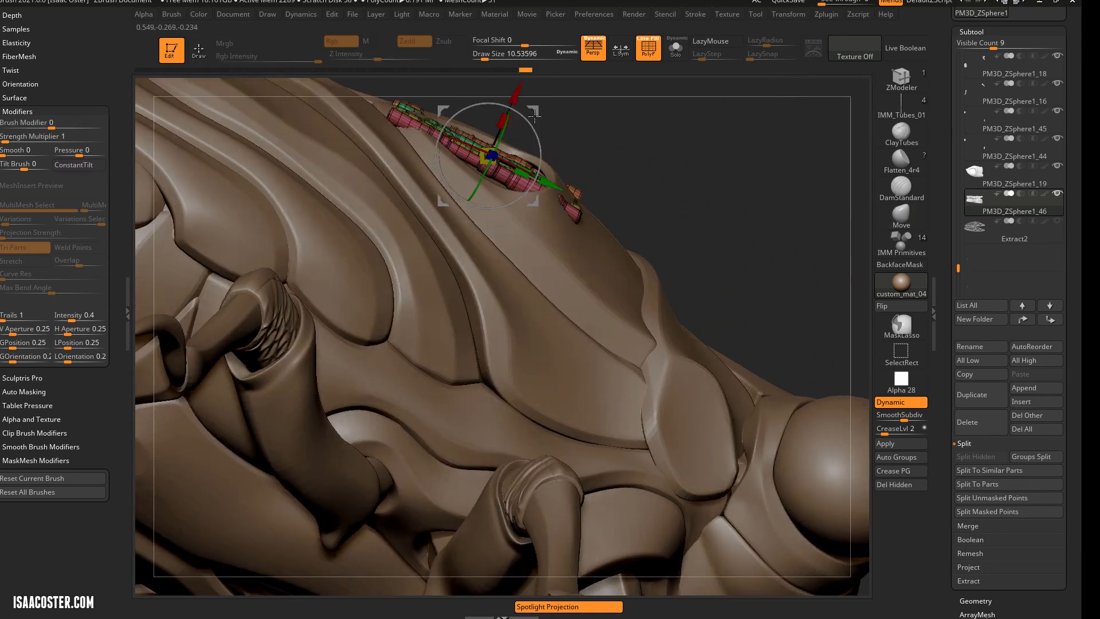
right_click_drag(670, 129, 634, 221)
key("q")
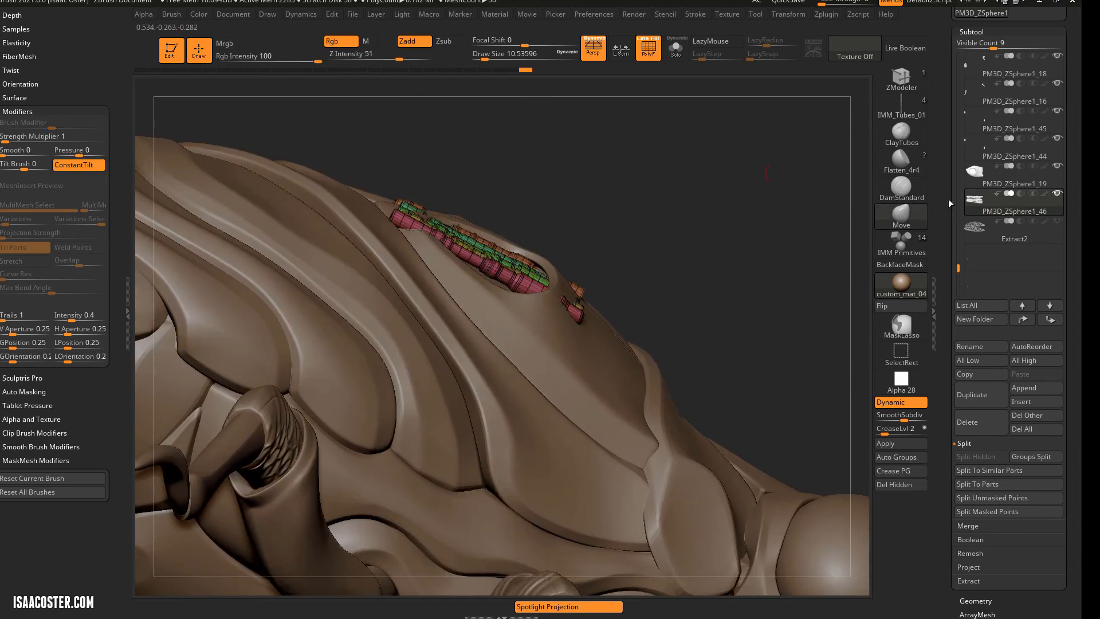
left_click(911, 136)
left_click(465, 128)
key("s")
right_click_drag(491, 199, 521, 197)
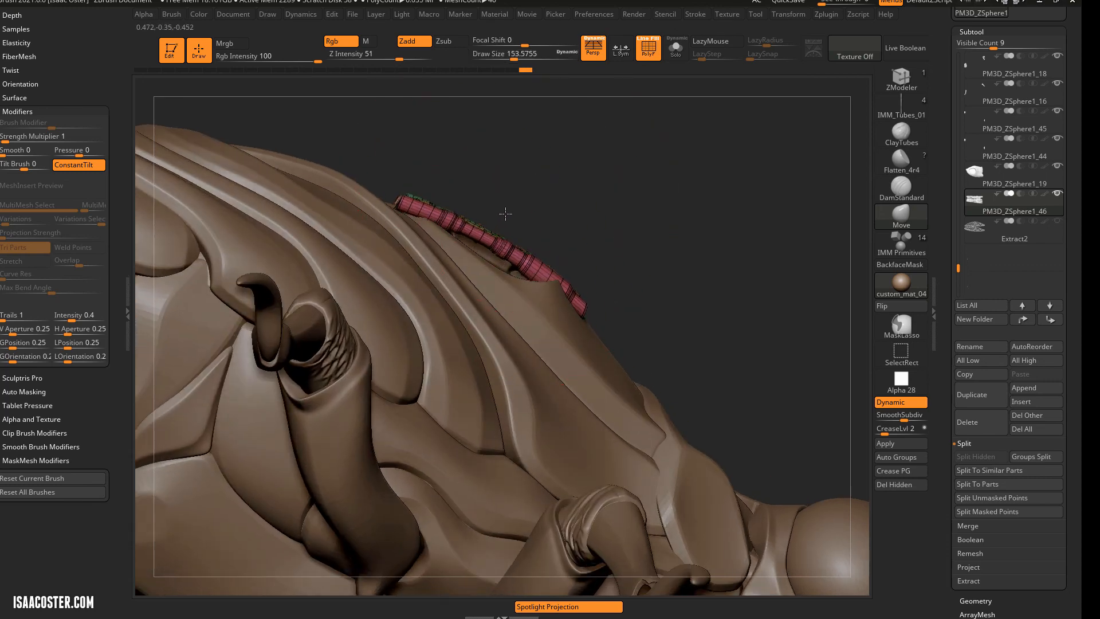
Rotate the tube bundle down into the pocket cavity with the Gizmo.
key("w")
left_click_drag(489, 254, 493, 262)
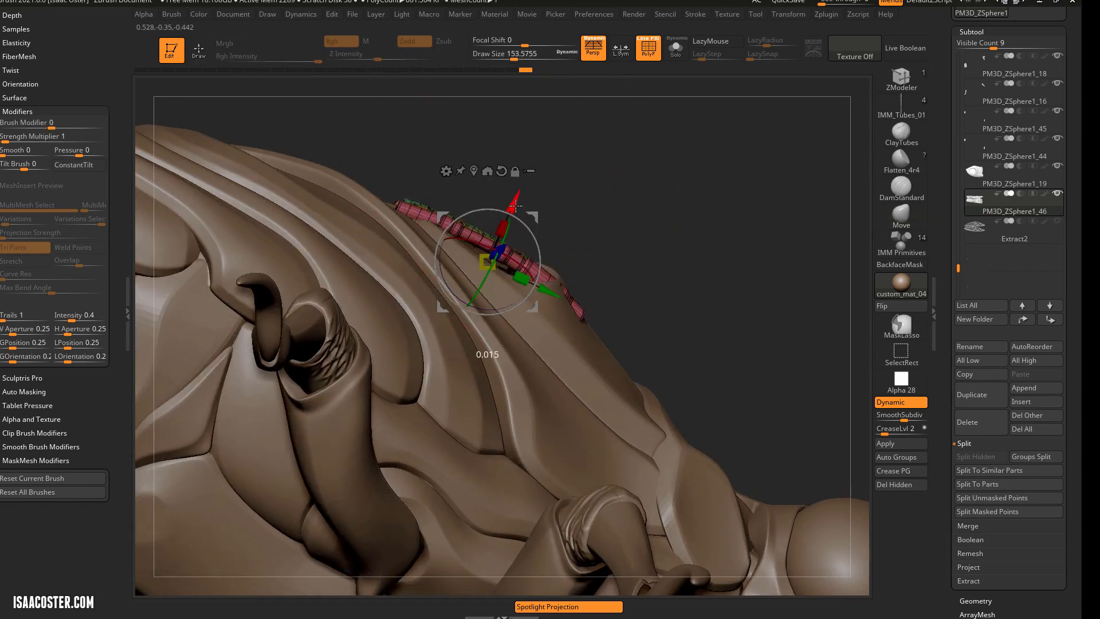
mouse_move(602, 343)
right_mouse_down()
mouse_move(579, 251)
mouse_move(652, 284)
right_mouse_up()
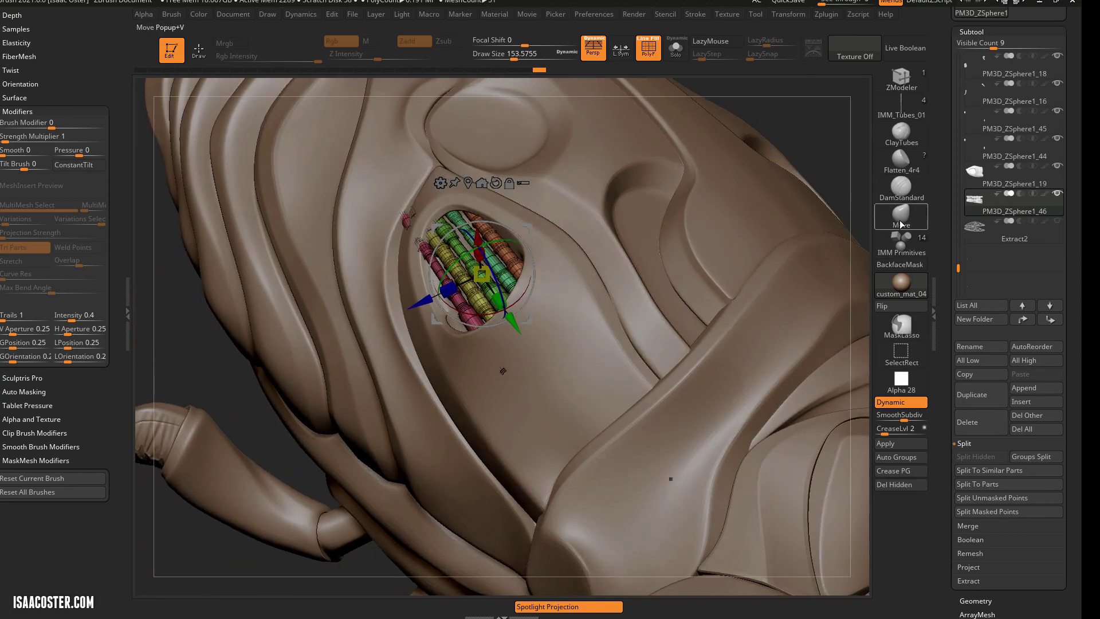
Load the Move brush and nudge the tubes so they sit inside the pocket opening.
left_click(900, 219)
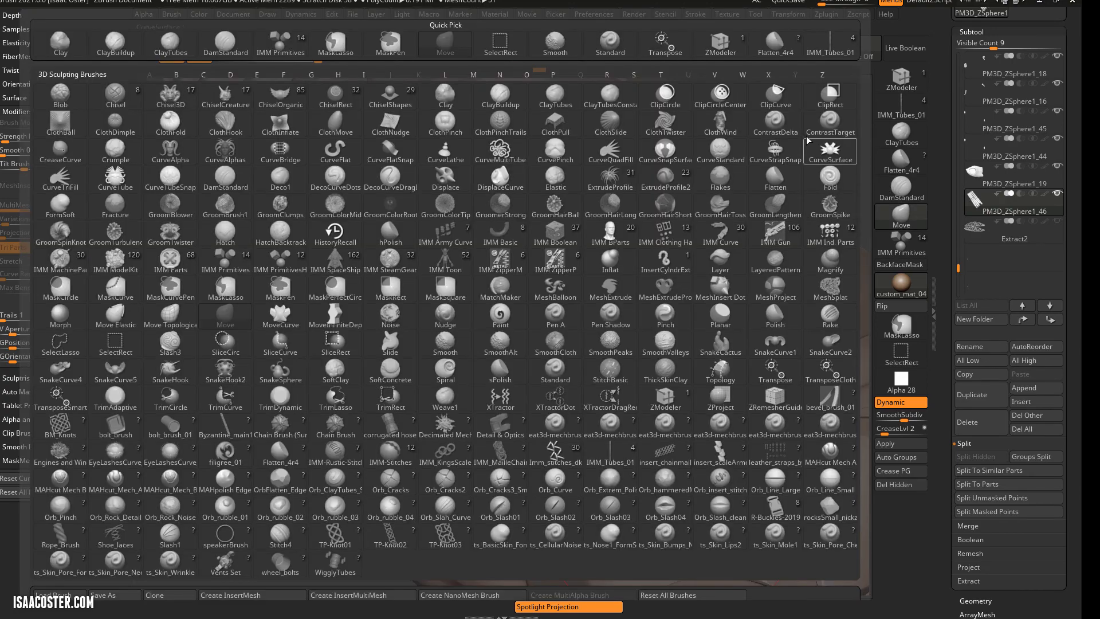
left_click(850, 138)
left_click(897, 211)
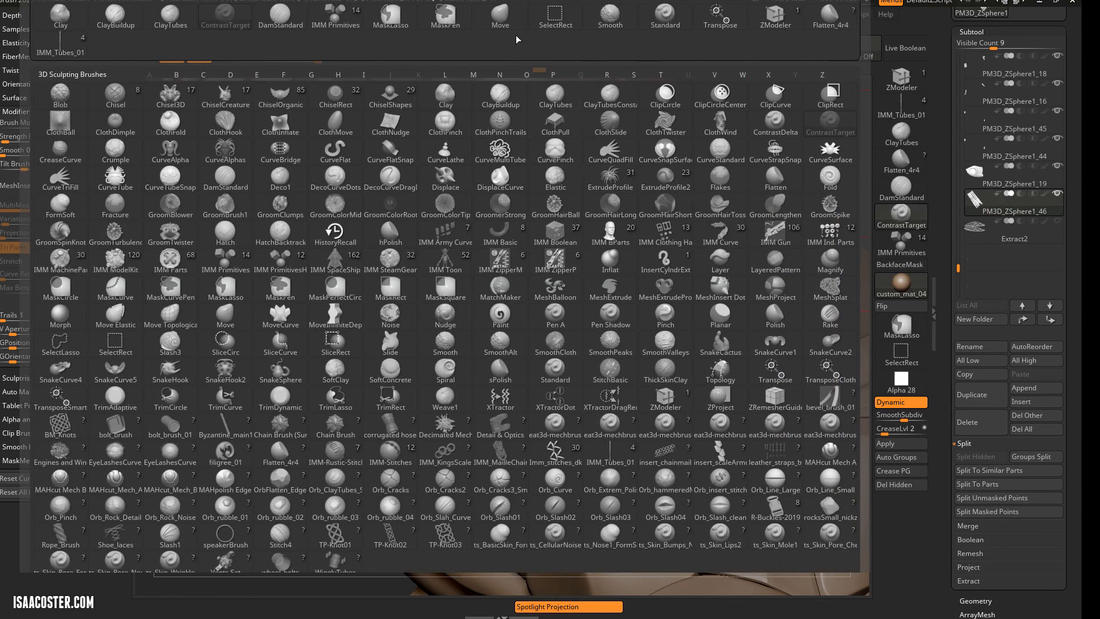
left_click(501, 18)
right_click_drag(816, 119, 396, 210)
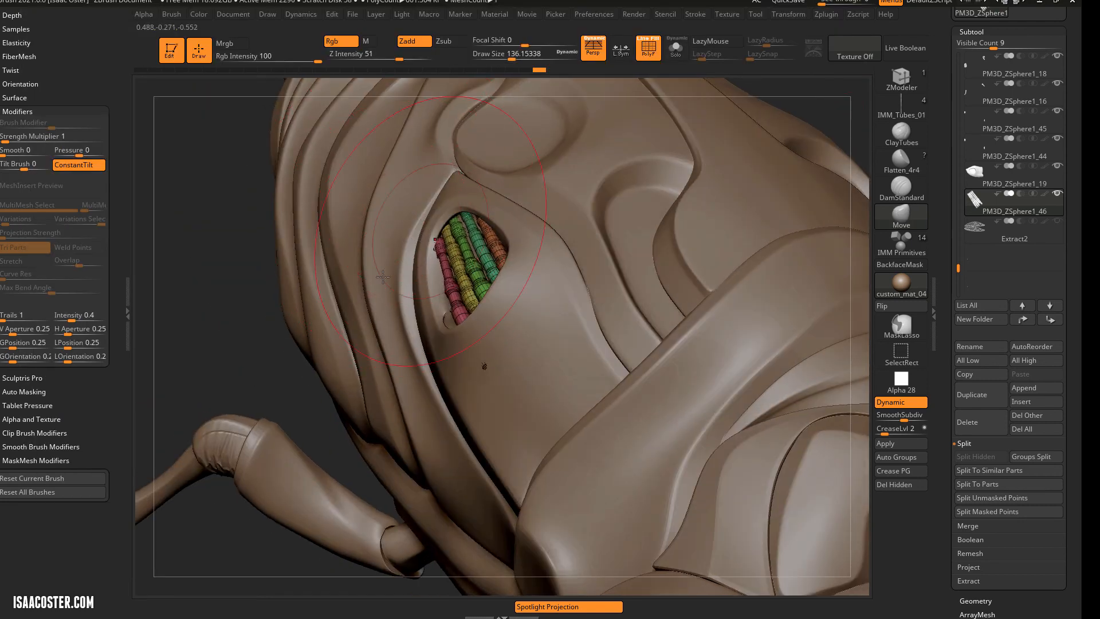
right_click_drag(241, 334, 413, 258)
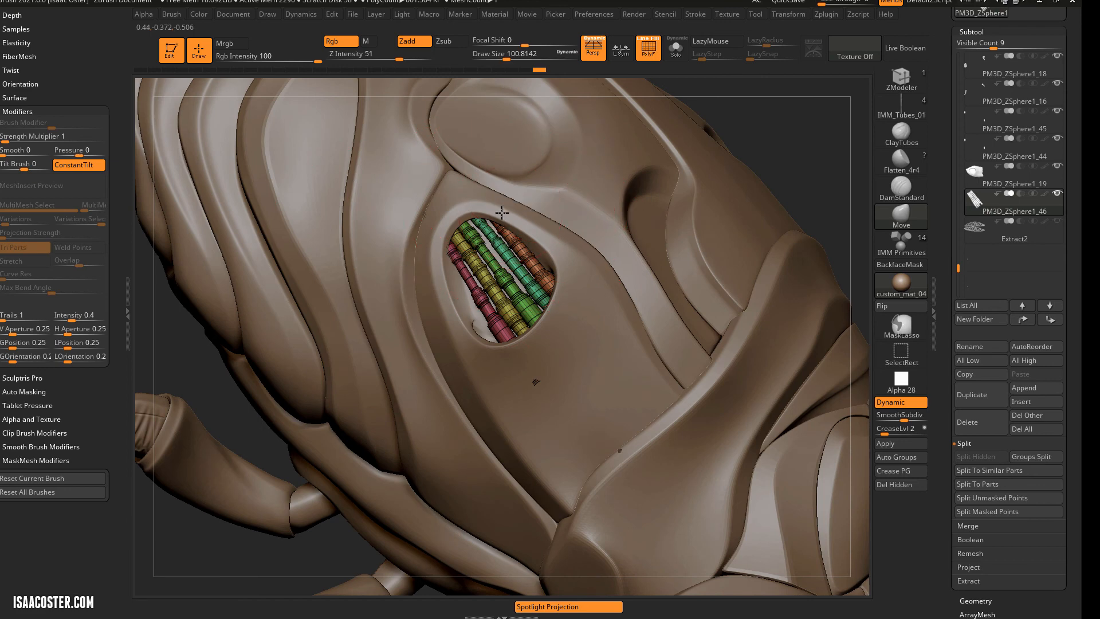
left_click_drag(471, 237, 432, 238)
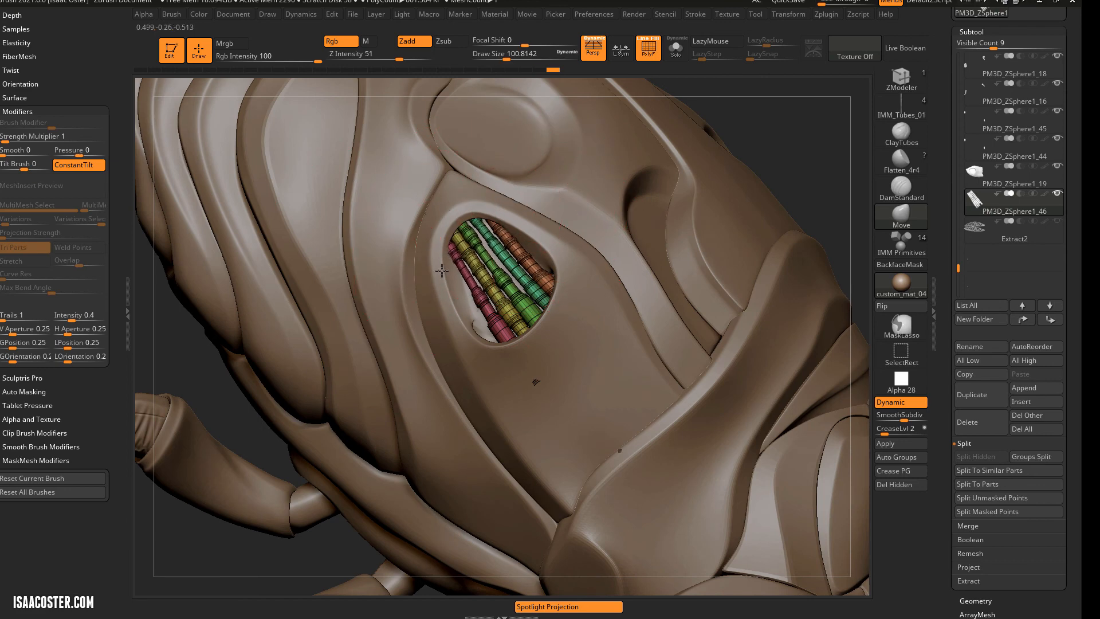
right_click_drag(762, 163, 577, 339)
Shrink the brush size and filter the brush palette to names starting with M.
key("bracketright")
key("s")
left_click_drag(578, 273, 533, 274)
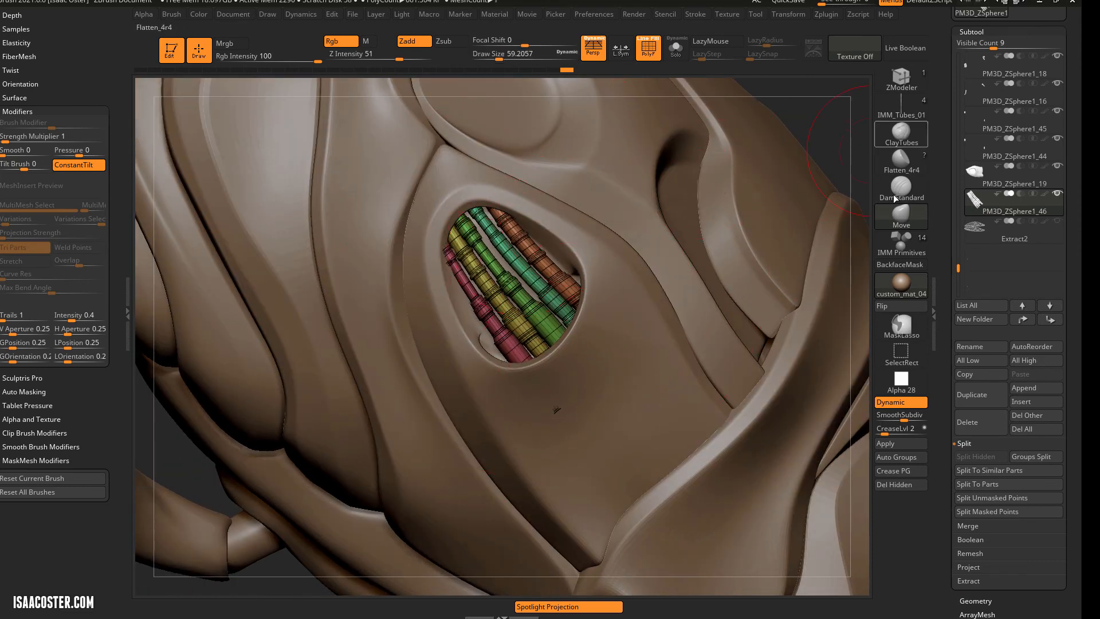
left_click(899, 212)
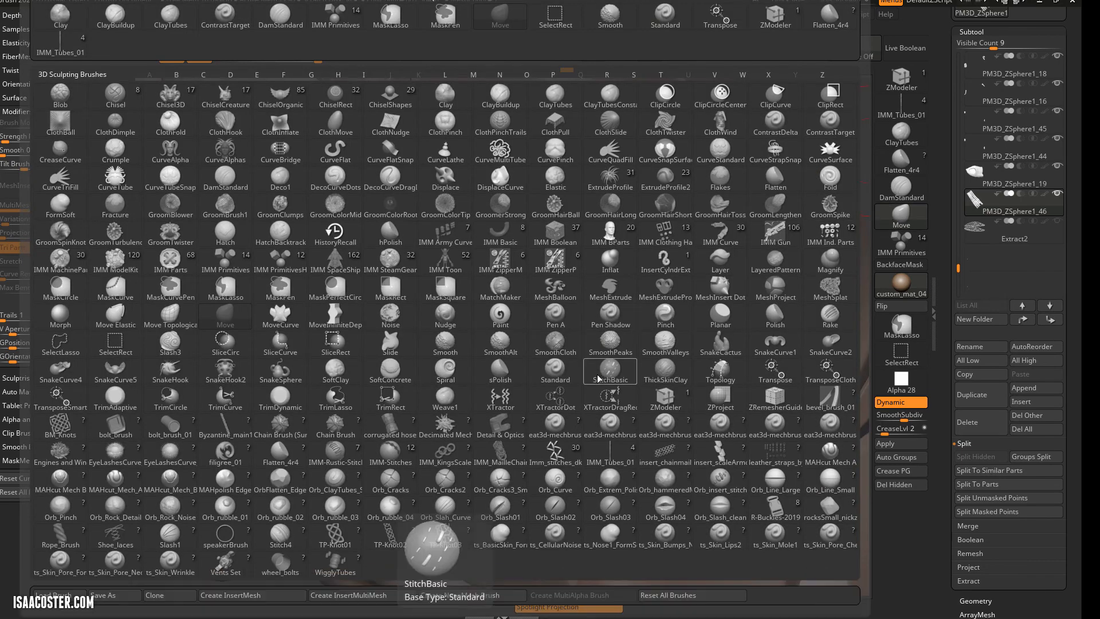
key("m")
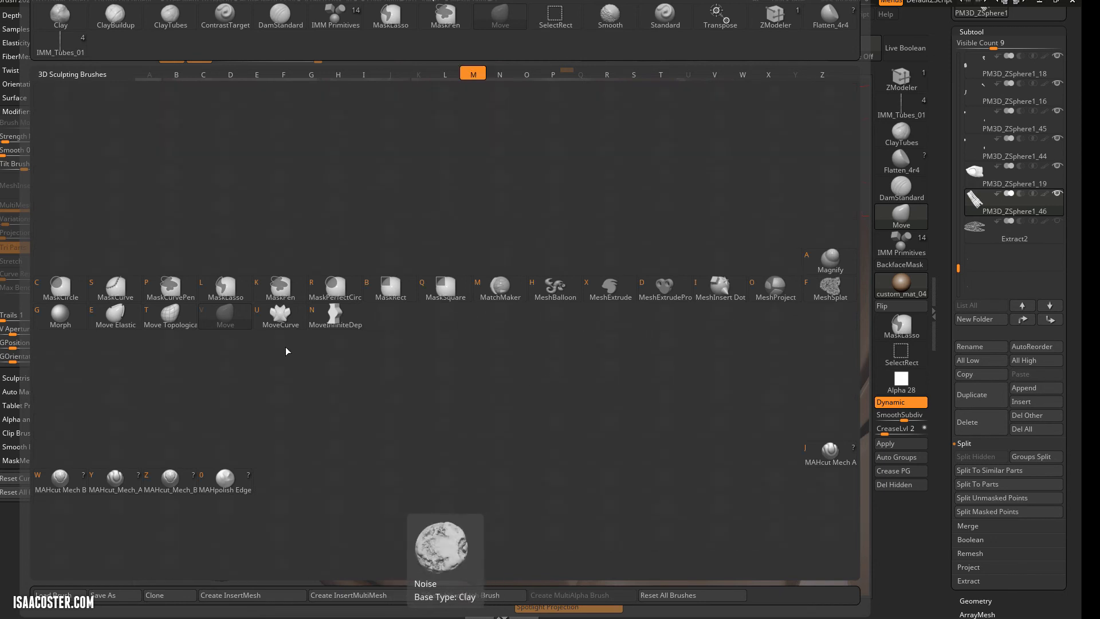
With Move Topological at a small draw size, bend the tubes to follow the pocket's curve.
left_click(172, 316)
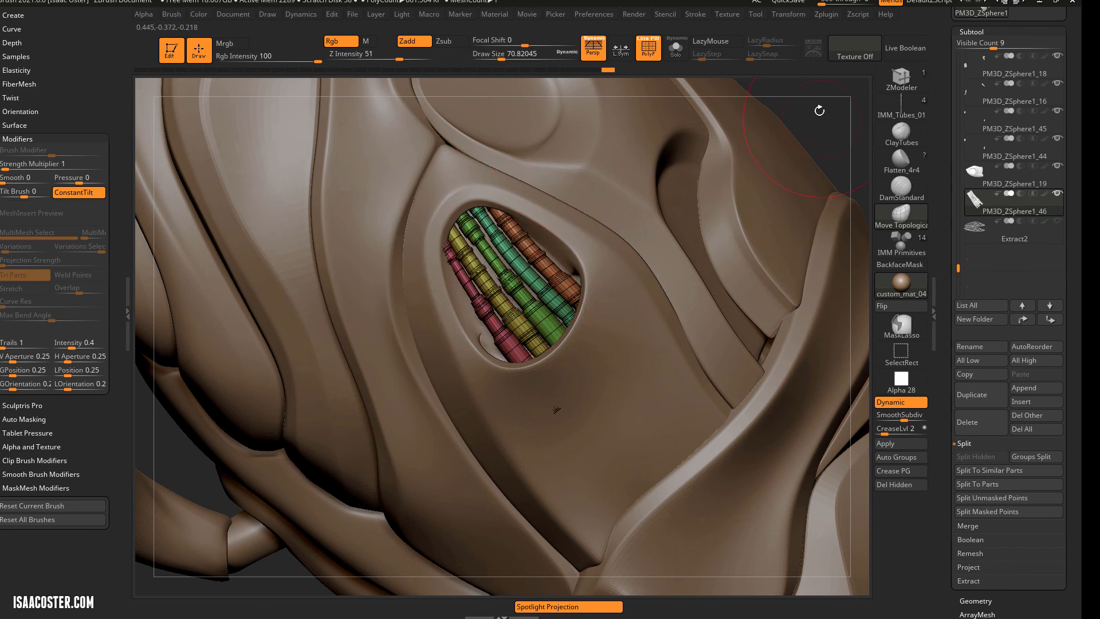
mouse_move(816, 112)
right_mouse_down()
mouse_move(797, 156)
mouse_move(790, 149)
right_mouse_up()
key("bracketleft")
right_click_drag(851, 108, 825, 121)
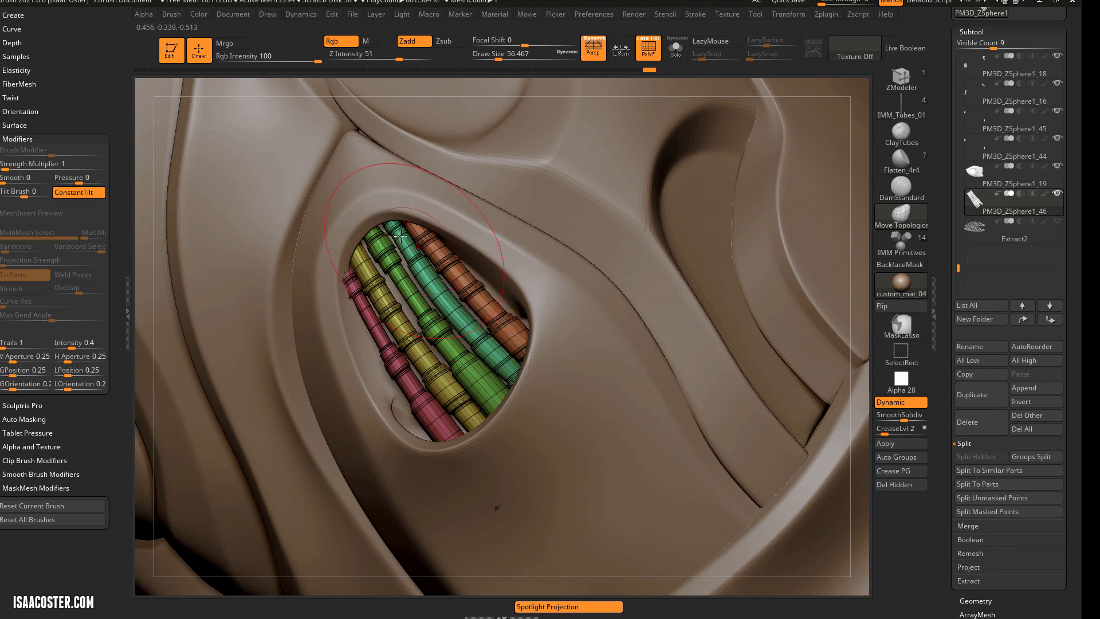
key("bracketleft")
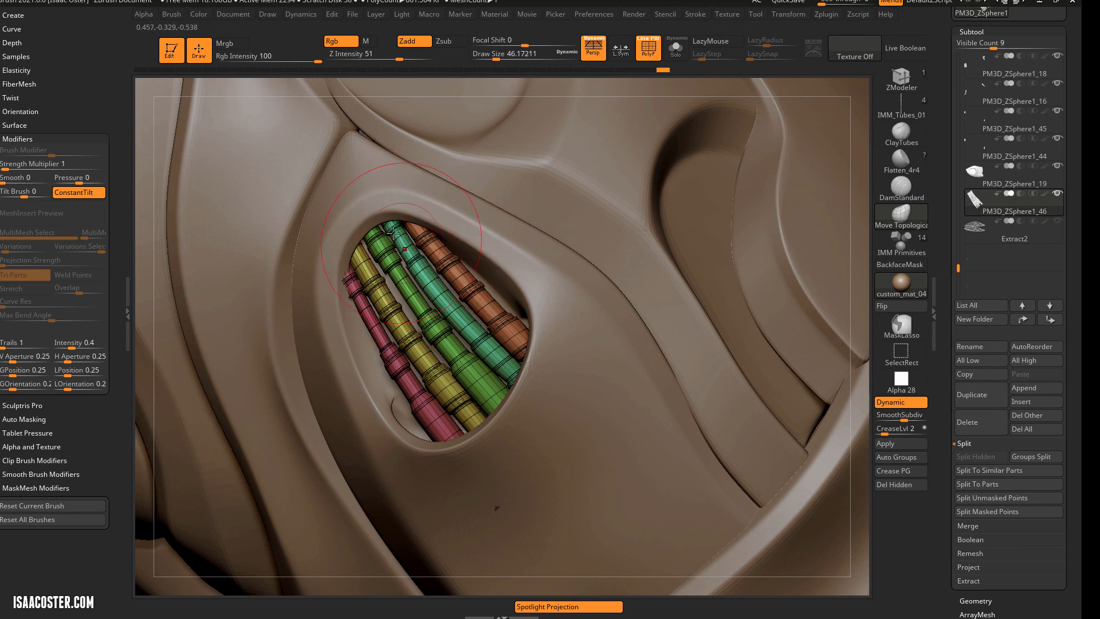
right_click_drag(858, 172, 457, 264)
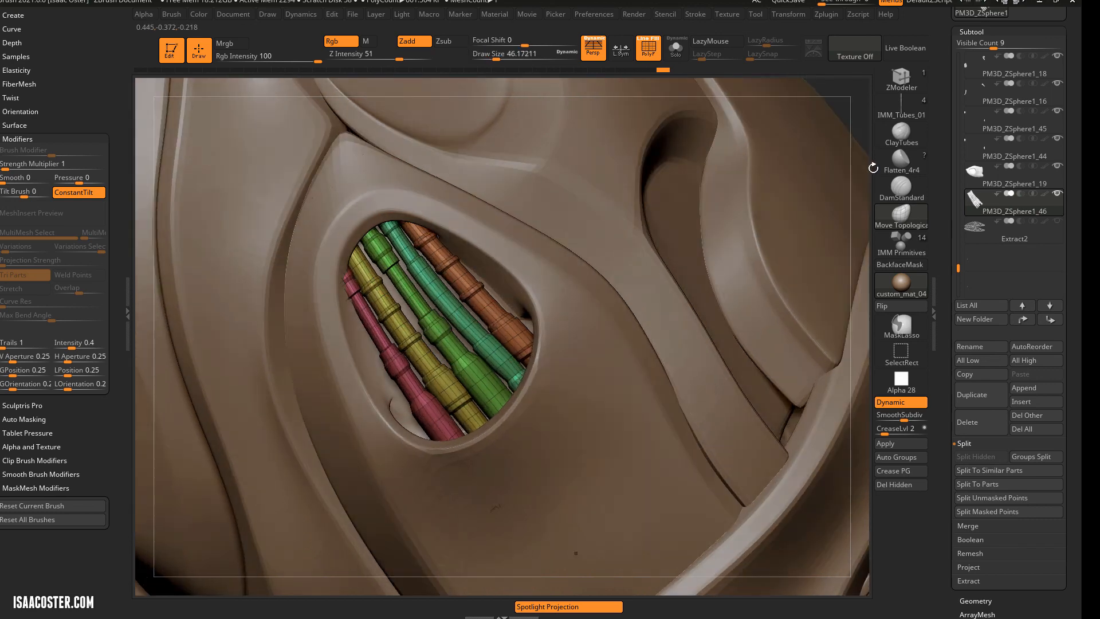
left_click_drag(397, 312, 398, 304)
Turn off Polyframe, return to the standard Move brush and zoom out to the whole cicada.
mouse_move(810, 152)
right_mouse_down()
mouse_move(748, 249)
mouse_move(756, 211)
mouse_move(739, 215)
right_mouse_up()
key("shift+f")
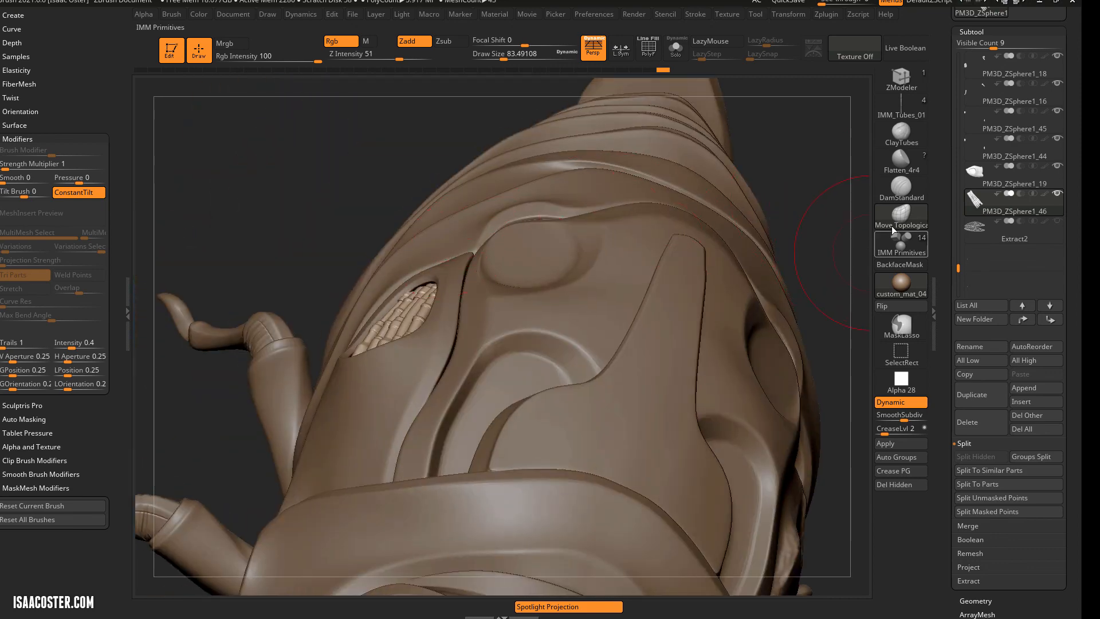
left_click(897, 219)
left_click(554, 18)
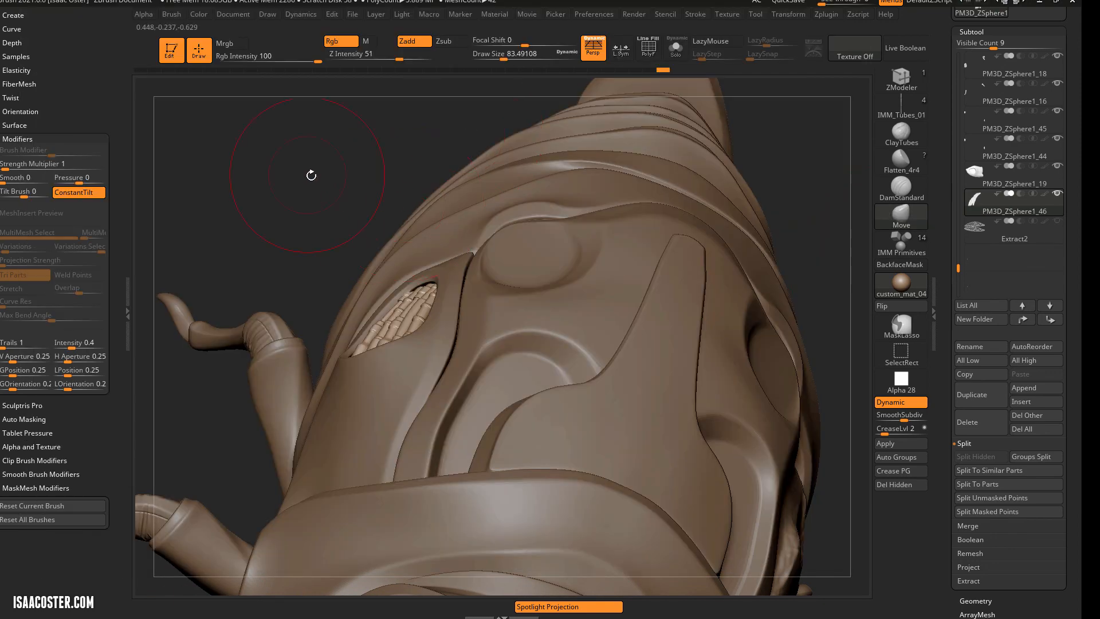
right_click_drag(327, 184, 382, 278)
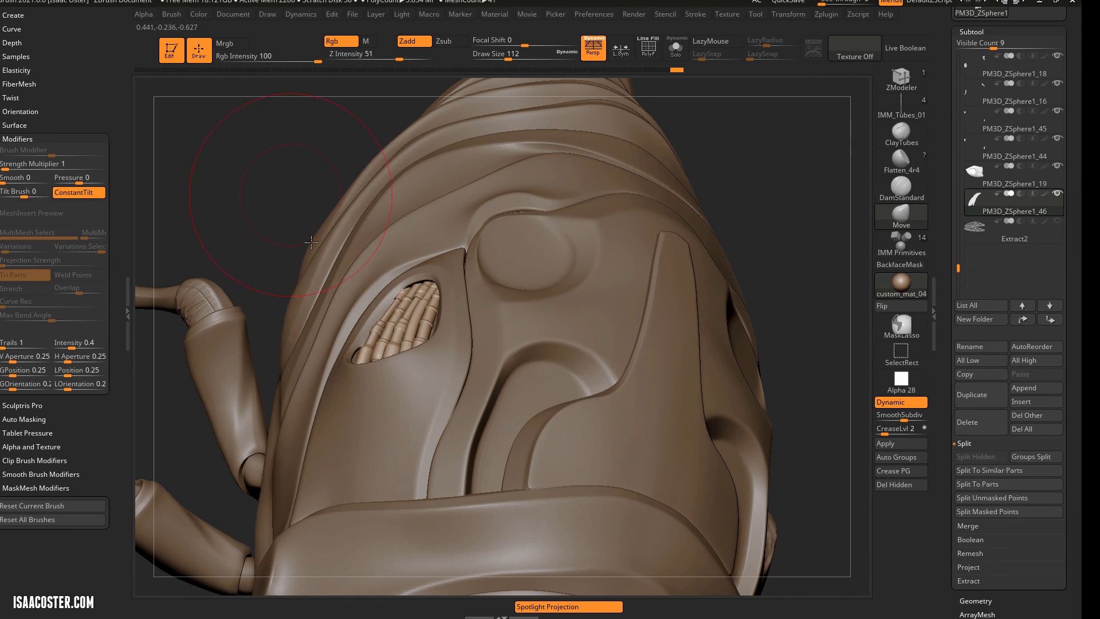
right_click_drag(317, 252, 356, 332)
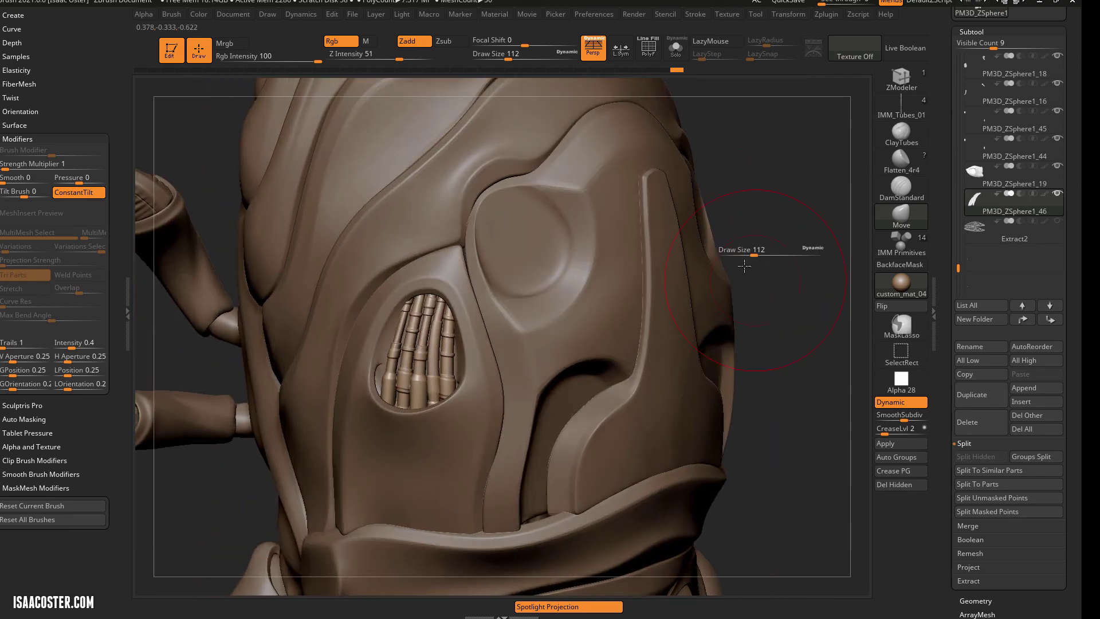
mouse_move(755, 248)
right_mouse_down()
mouse_move(704, 397)
mouse_move(756, 404)
right_mouse_up()
left_click_drag(944, 416, 971, 307)
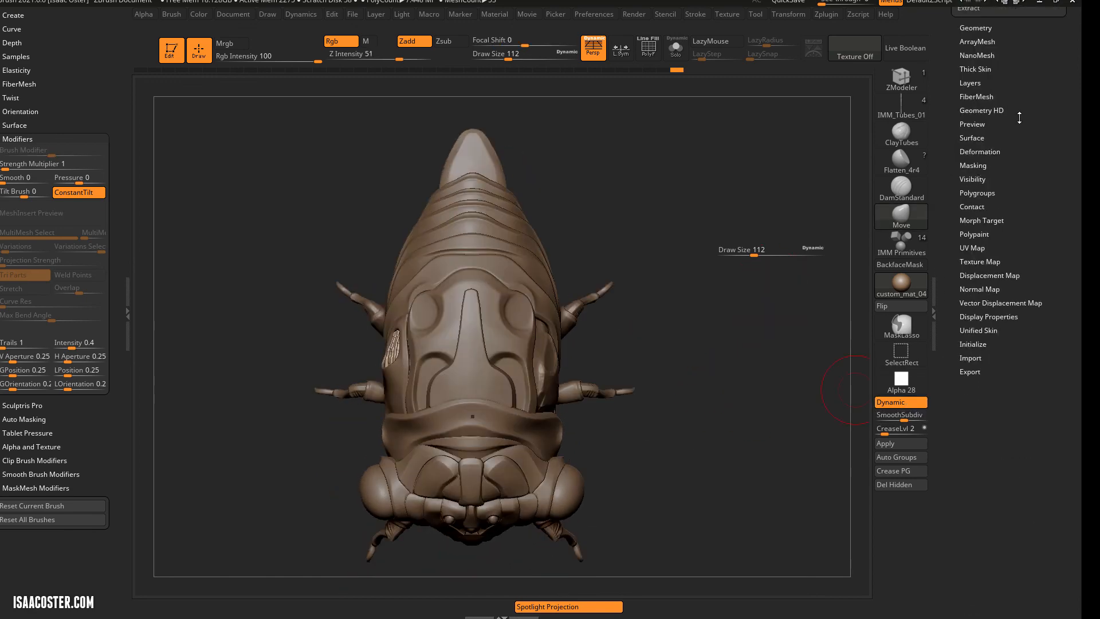
scroll(1017, 126, "up", 1)
Apply Mirror And Weld under Modify Topology and orbit to check both sides of the body.
left_click(975, 59)
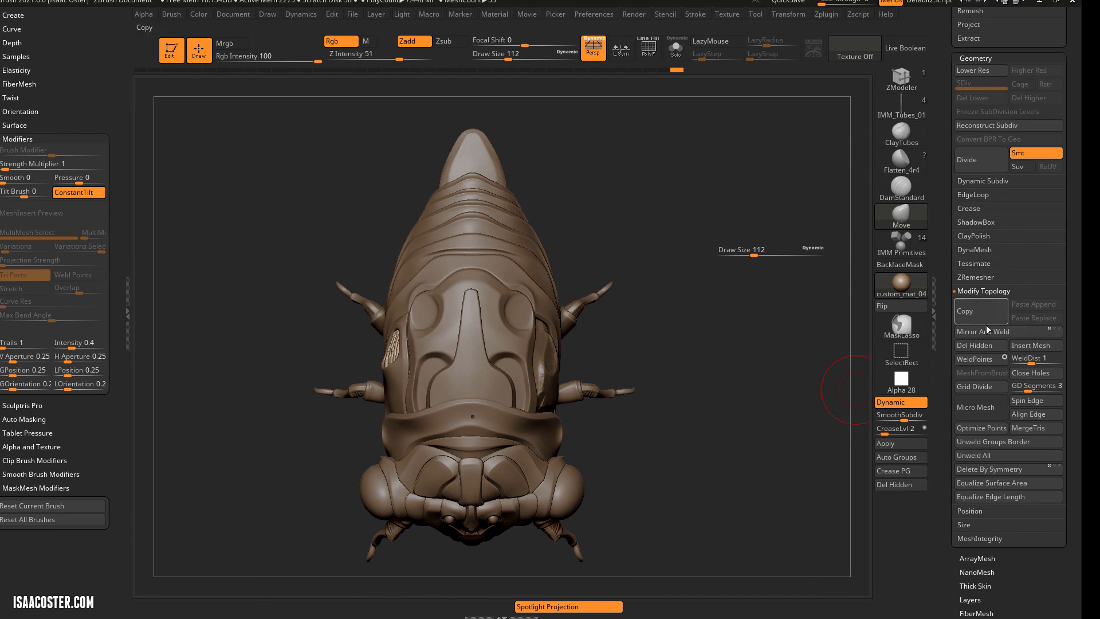
left_click(983, 331)
left_click_drag(767, 301, 822, 383)
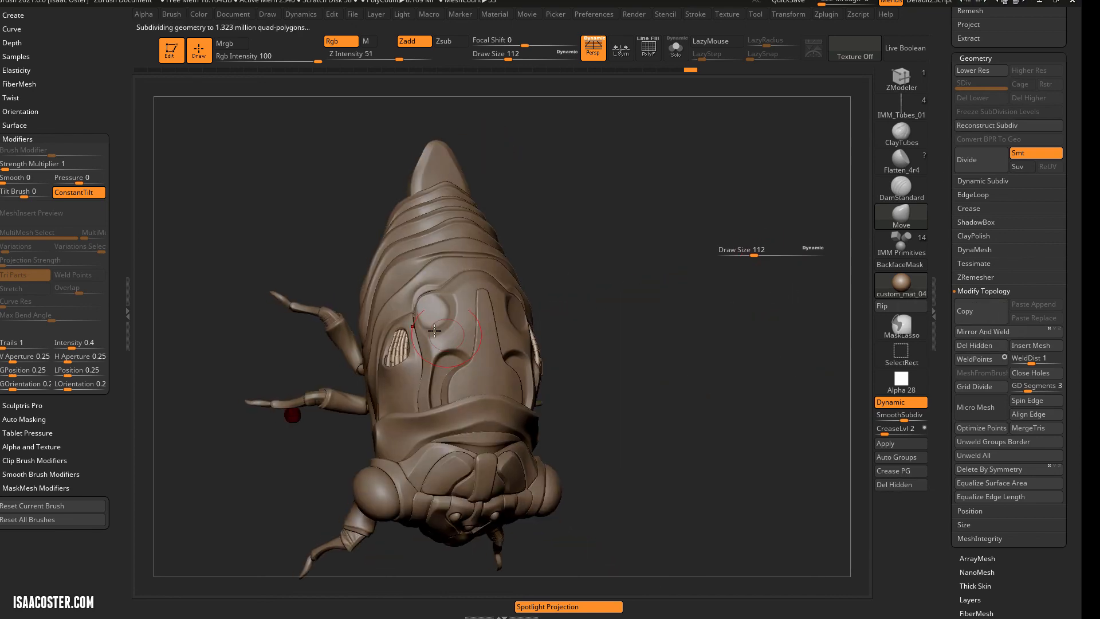
left_click(427, 368)
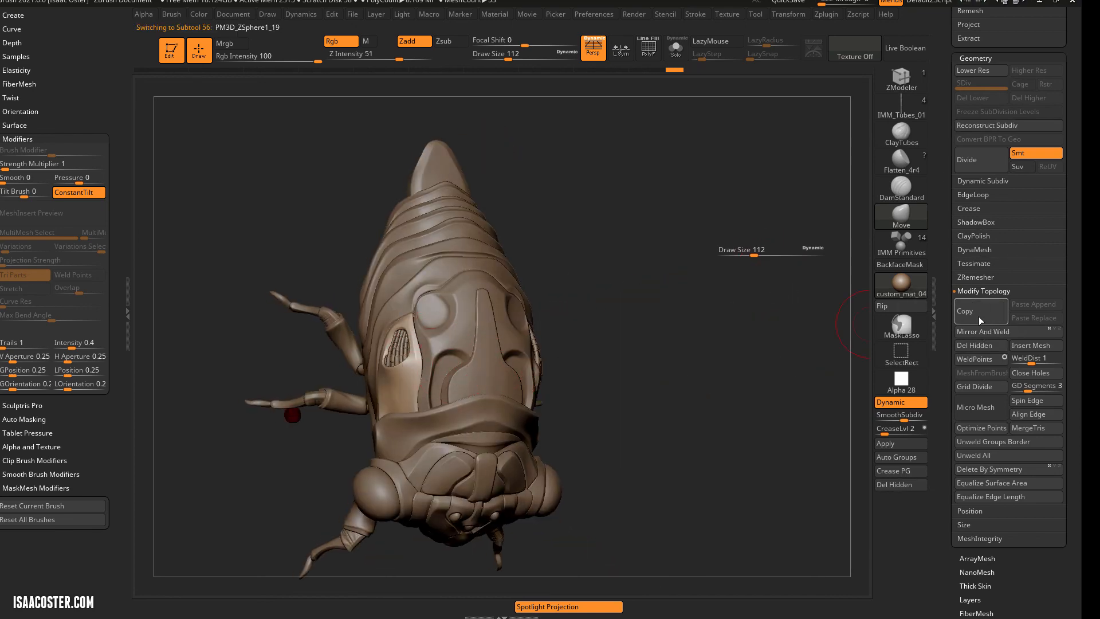
mouse_move(721, 327)
left_mouse_down()
mouse_move(705, 267)
mouse_move(670, 232)
mouse_move(753, 251)
mouse_move(752, 232)
left_mouse_up()
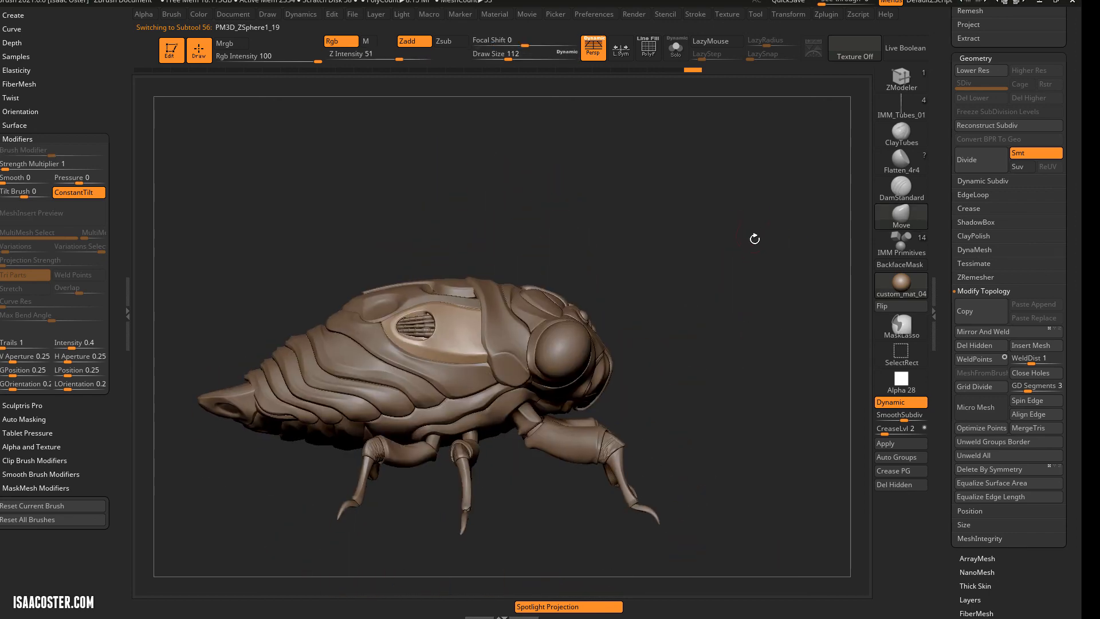
Turn on the wing subtool's visibility and orbit to a front three-quarter view.
left_click(581, 333, "alt")
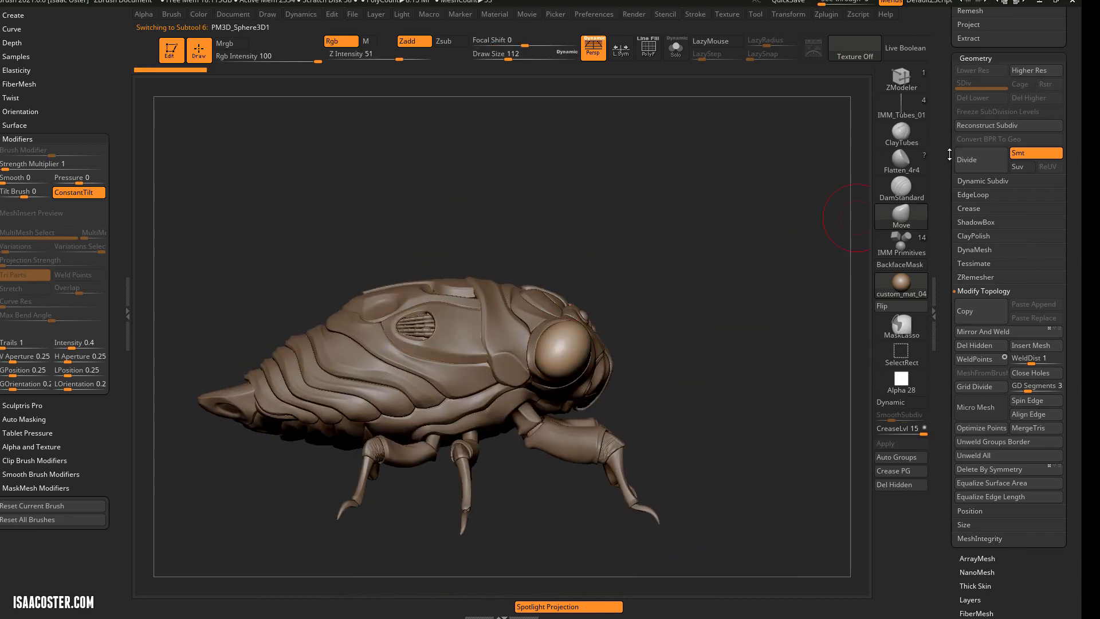
scroll(982, 237, "up", 5)
scroll(957, 83, "up", 4)
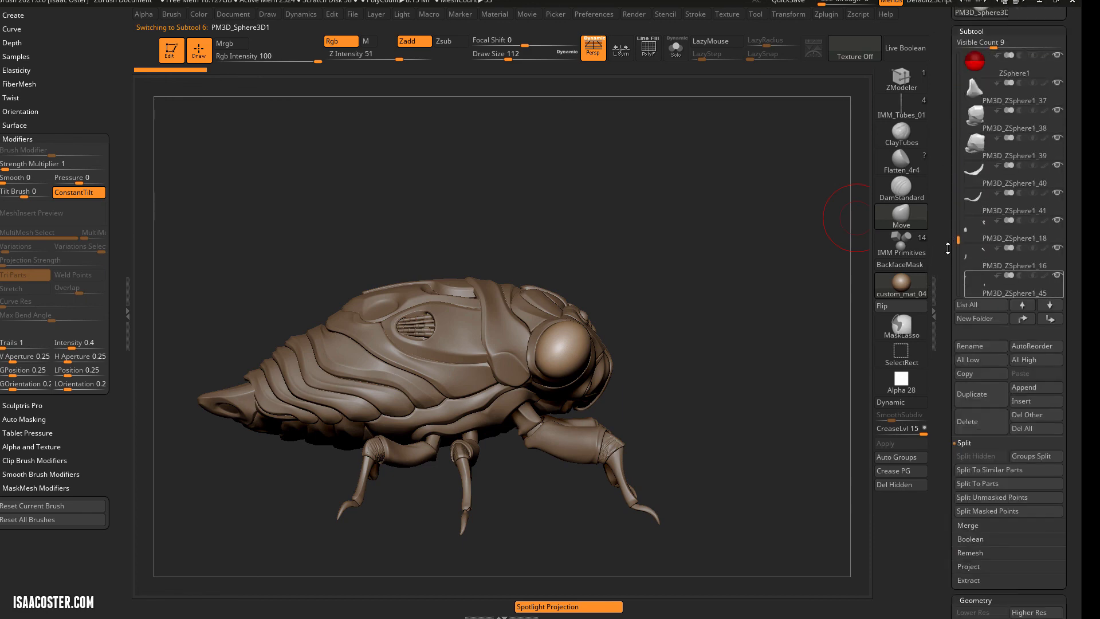
left_click(1061, 195)
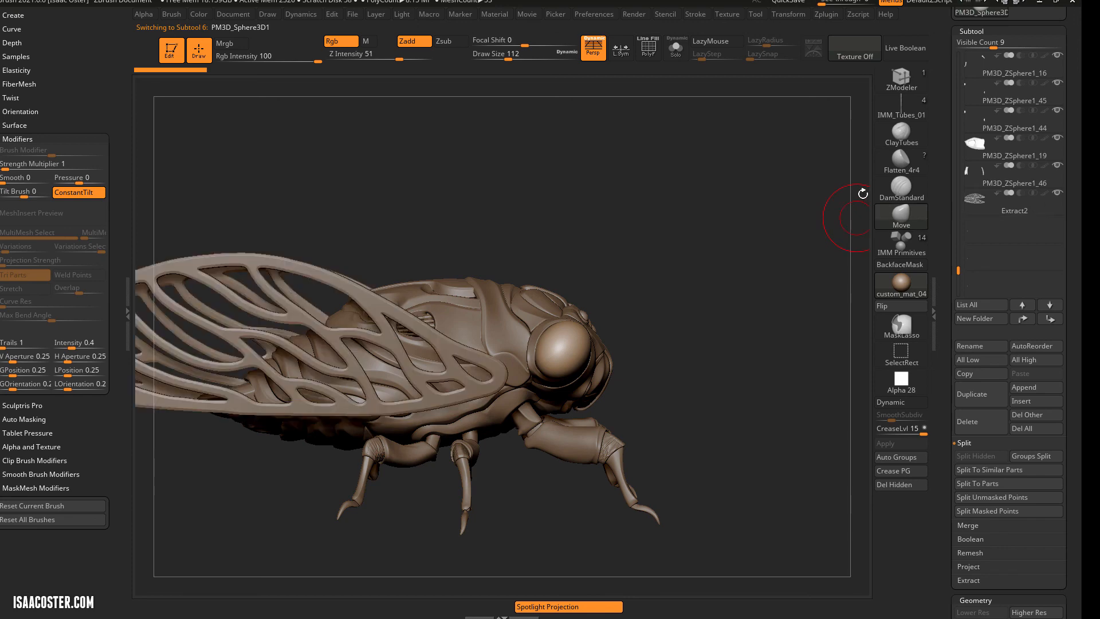
mouse_move(856, 193)
right_mouse_down()
mouse_move(797, 199)
mouse_move(795, 146)
mouse_move(767, 271)
mouse_move(676, 208)
right_mouse_up()
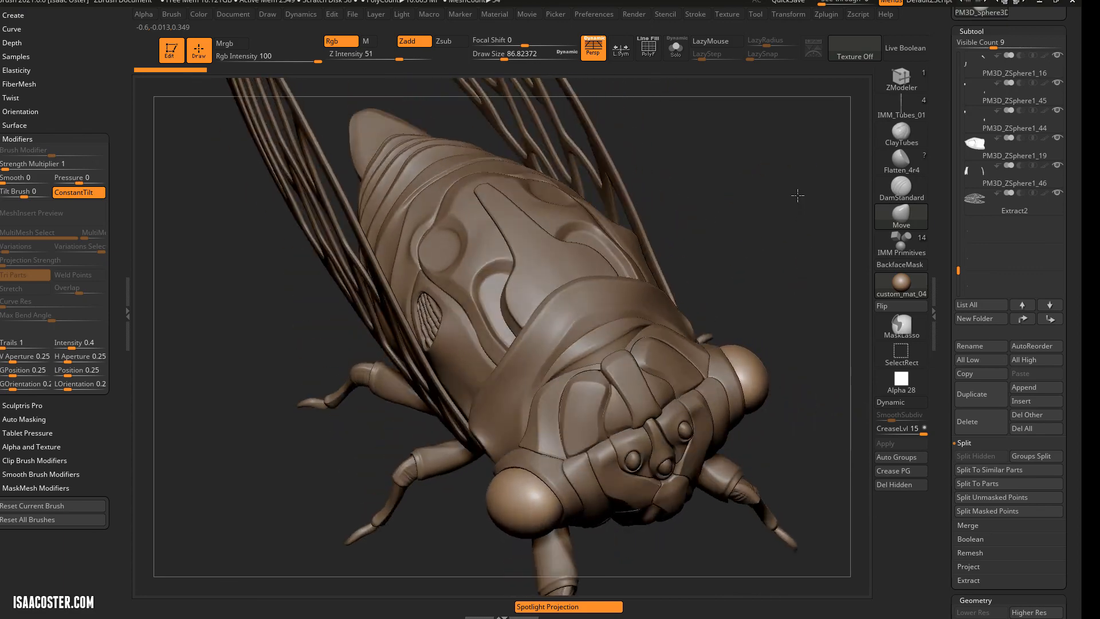